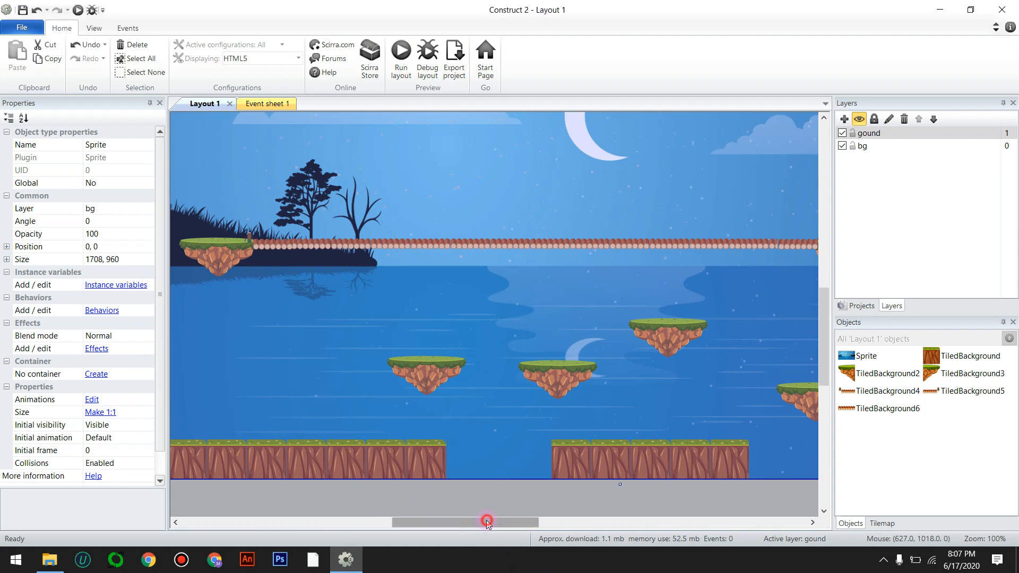
# Open the tegak image folder inside asset > pemain in File Explorer
pyautogui.moveTo(486, 519); pyautogui.dragTo(458, 518)
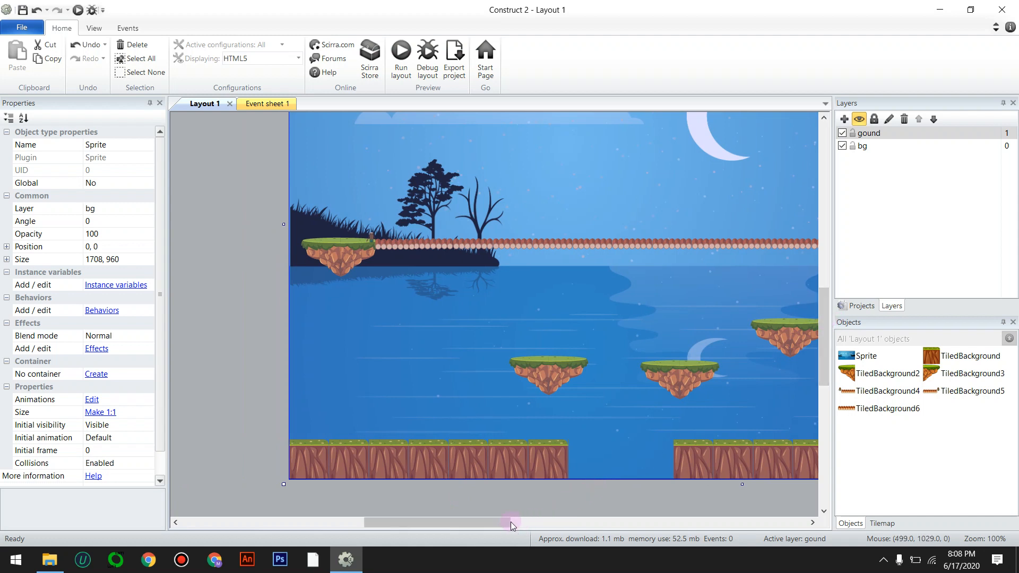
pyautogui.moveTo(510, 521); pyautogui.dragTo(496, 521)
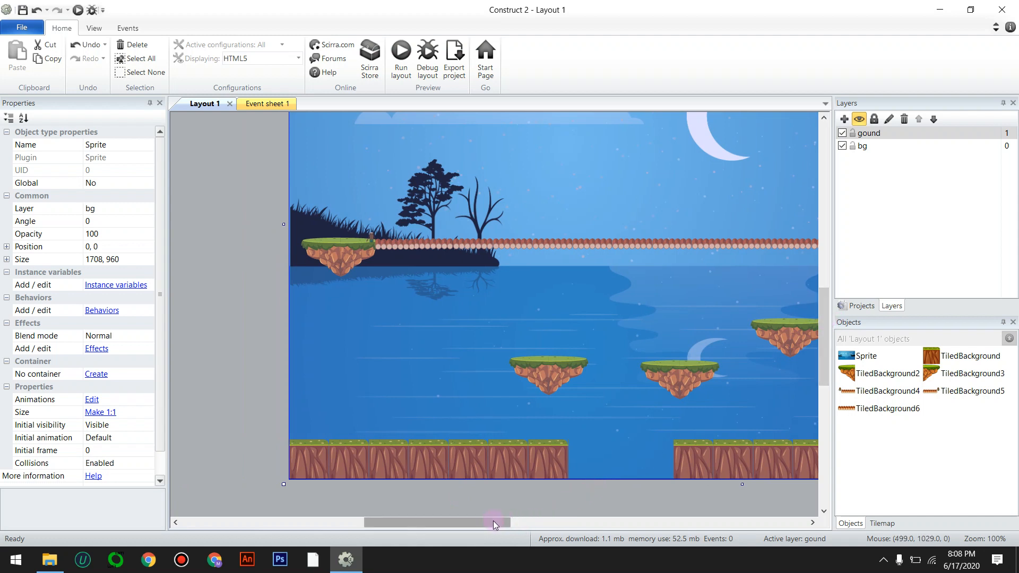
pyautogui.click(53, 569)
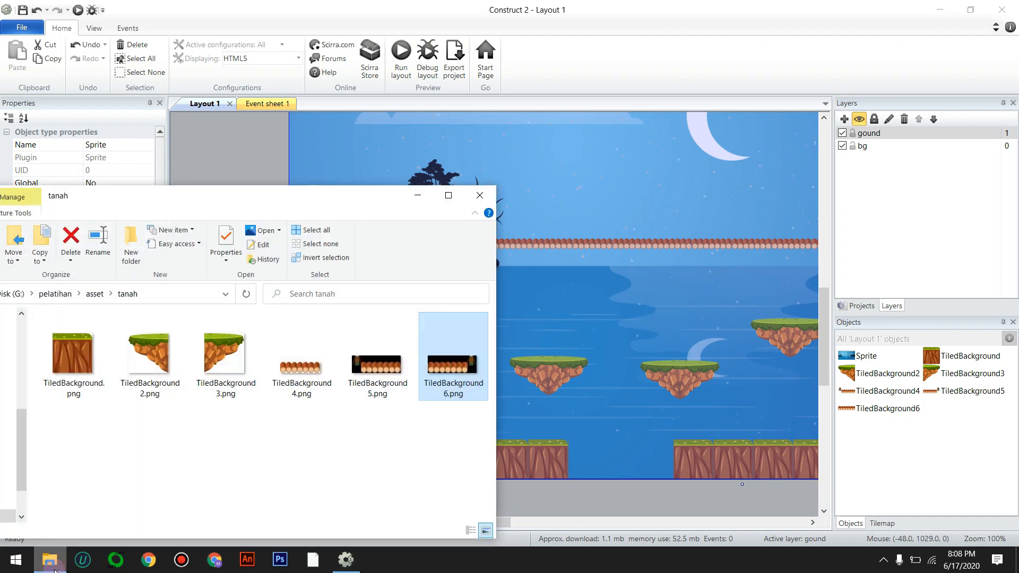
pyautogui.moveTo(224, 200); pyautogui.dragTo(296, 124)
pyautogui.click(168, 216)
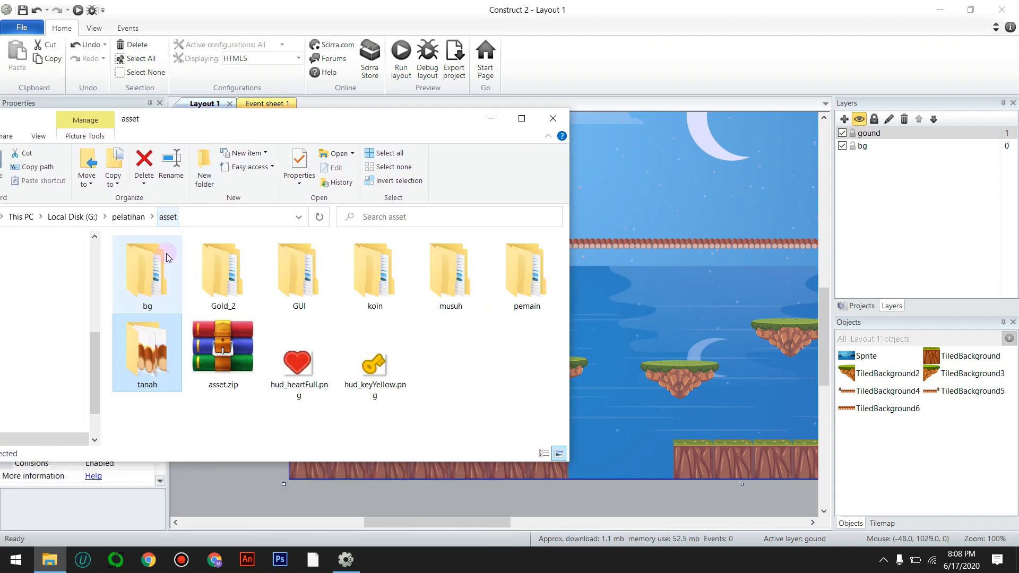
pyautogui.doubleClick(540, 283)
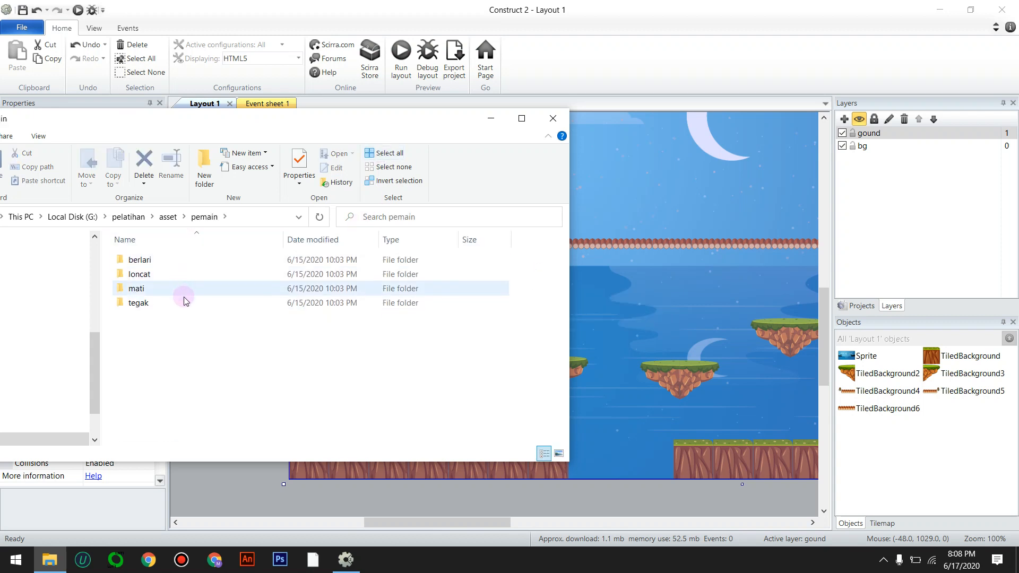
pyautogui.moveTo(183, 299)
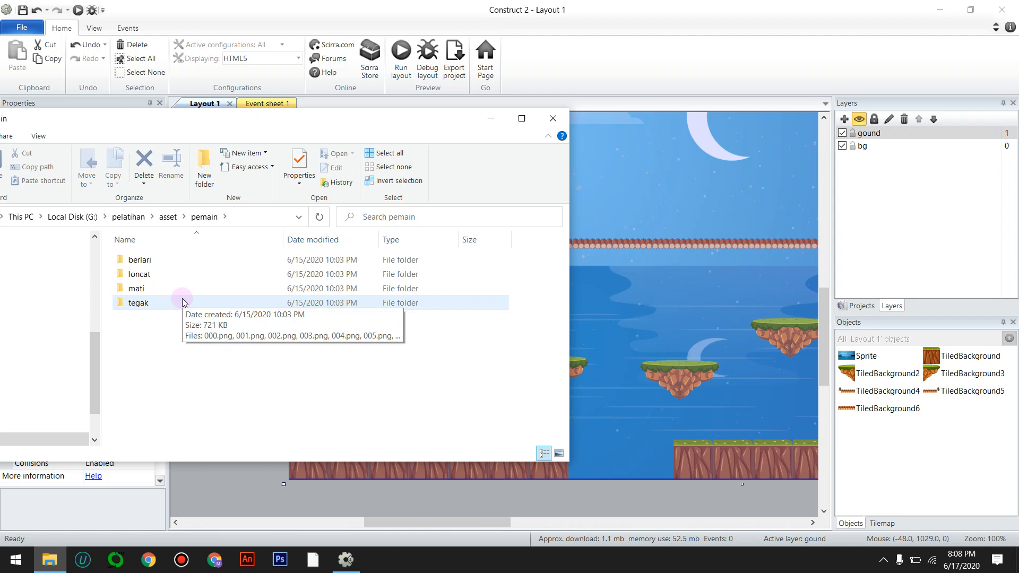
pyautogui.doubleClick(140, 302)
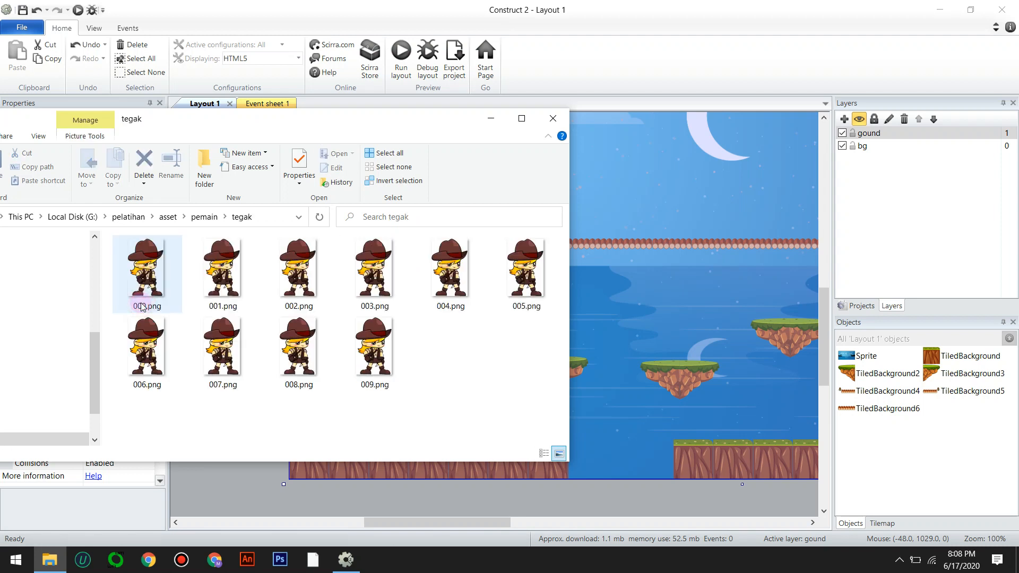
# Import images 000.png to 009.png together as one animated sprite and stand it on the ground at the layout's left end
pyautogui.click(161, 253)
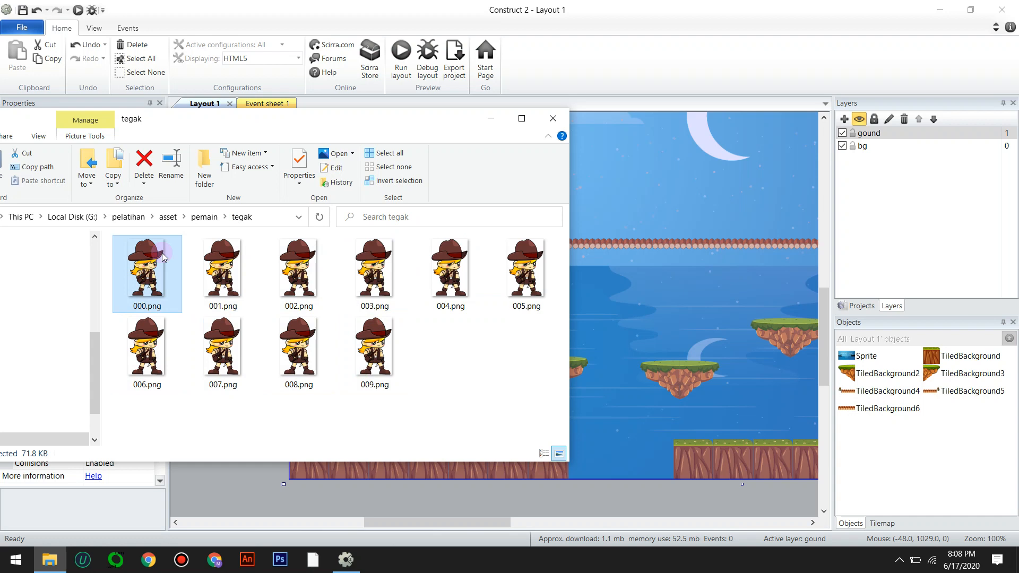
pyautogui.moveTo(427, 404); pyautogui.dragTo(104, 233)
pyautogui.hotkey('ctrl', 'a')
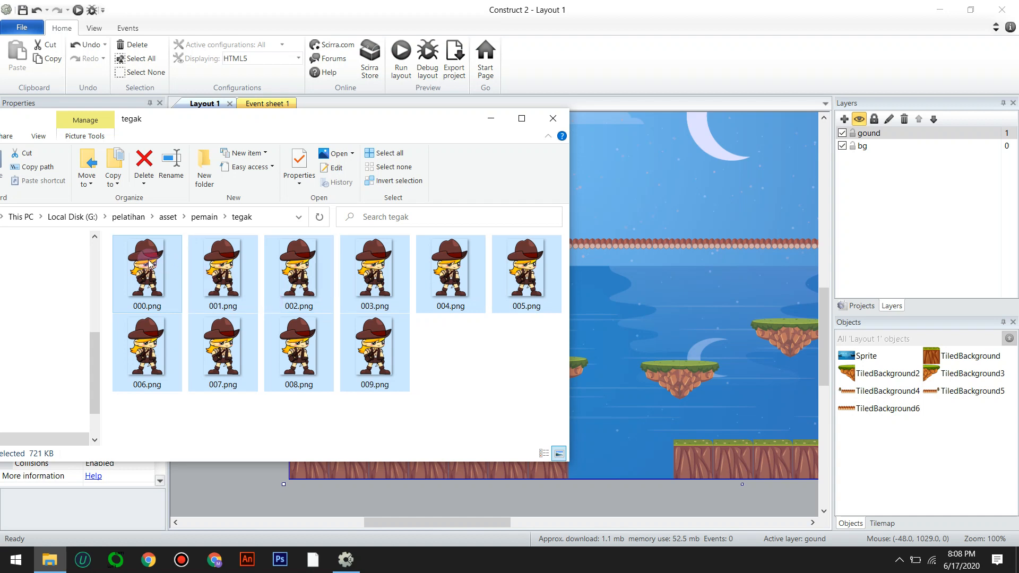
pyautogui.moveTo(149, 264); pyautogui.dragTo(599, 243)
pyautogui.moveTo(635, 260); pyautogui.dragTo(635, 260)
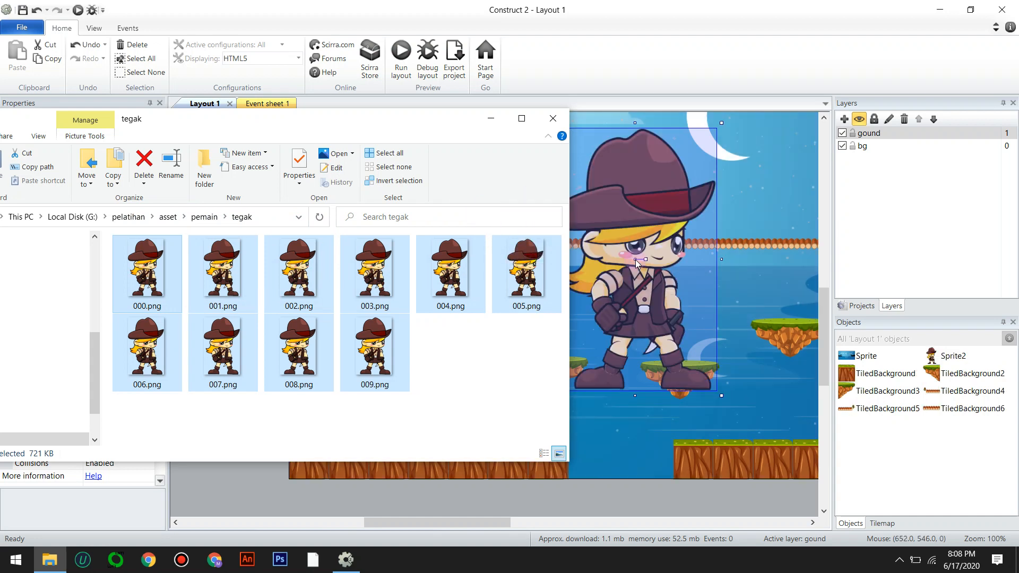
pyautogui.click(491, 117)
pyautogui.moveTo(654, 231); pyautogui.dragTo(378, 271)
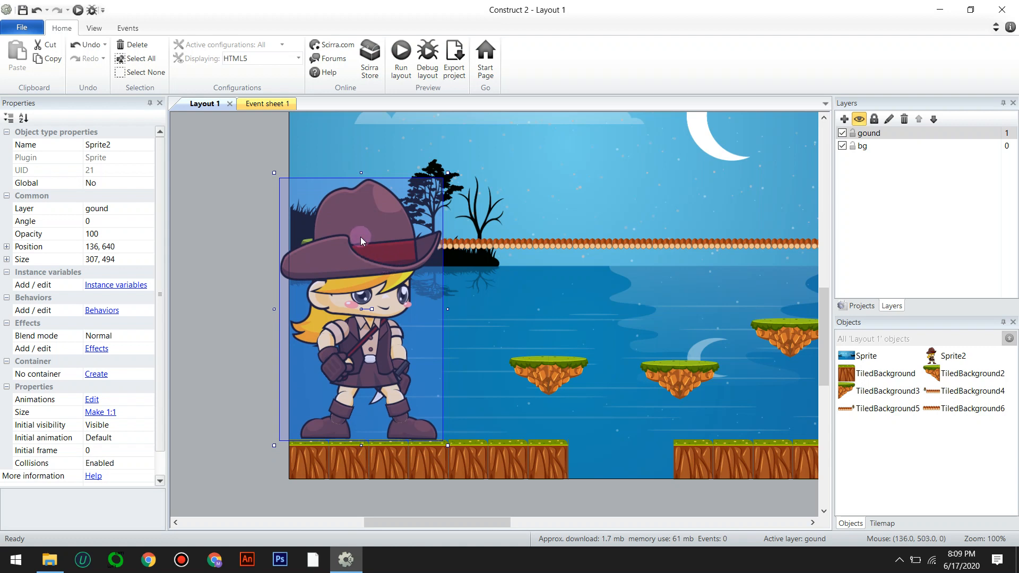
# Rename the character sprite as player
pyautogui.click(125, 145)
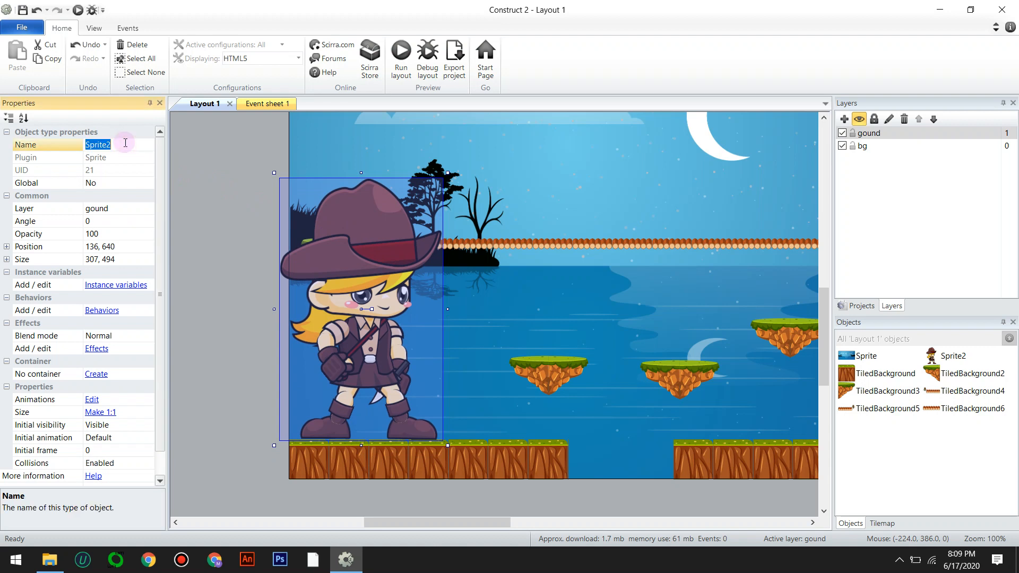
pyautogui.write('player')
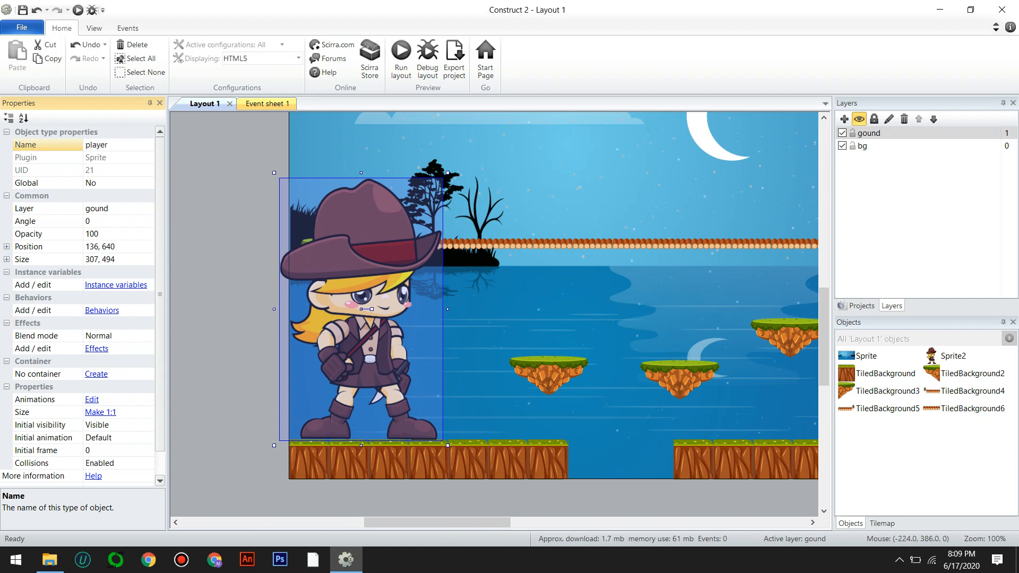
pyautogui.click(125, 143)
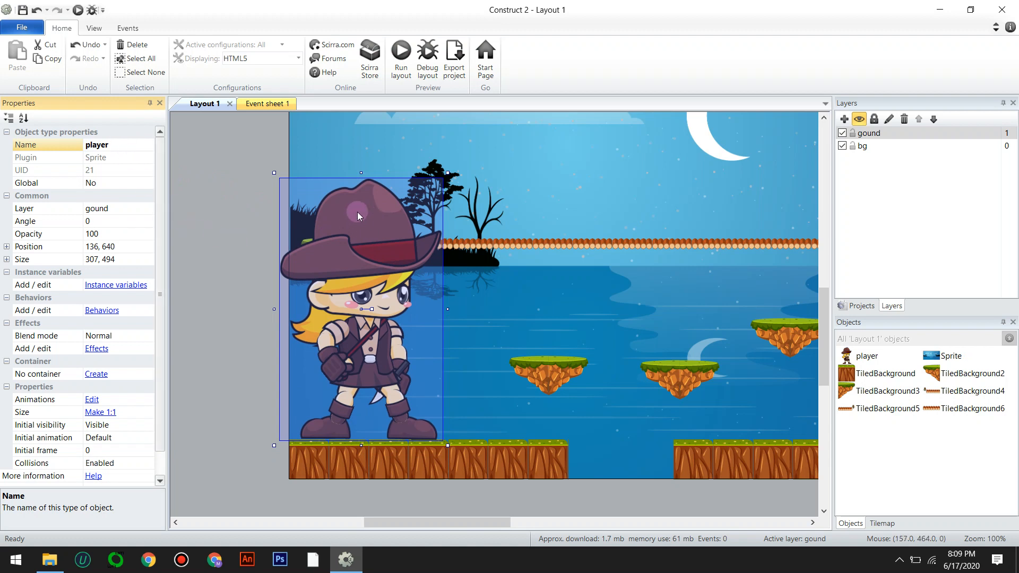
# Shift the player sprite fully inside the layout and scale it down proportionally to about 88 by 142, feet on the ground
pyautogui.moveTo(355, 262); pyautogui.dragTo(368, 261)
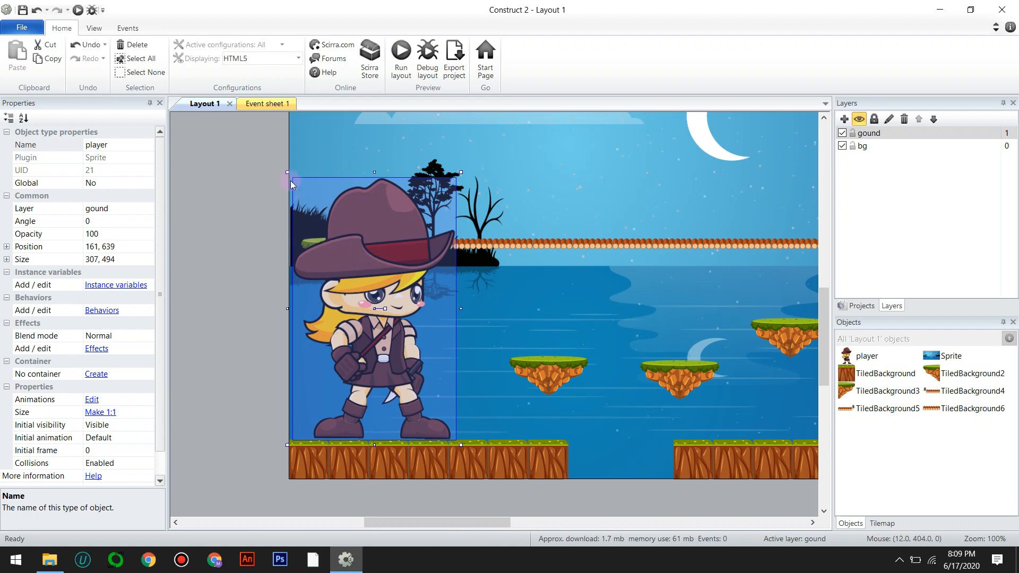
pyautogui.moveTo(287, 172)
pyautogui.mouseDown()
pyautogui.moveTo(311, 191)
pyautogui.moveTo(293, 188)
pyautogui.mouseUp()
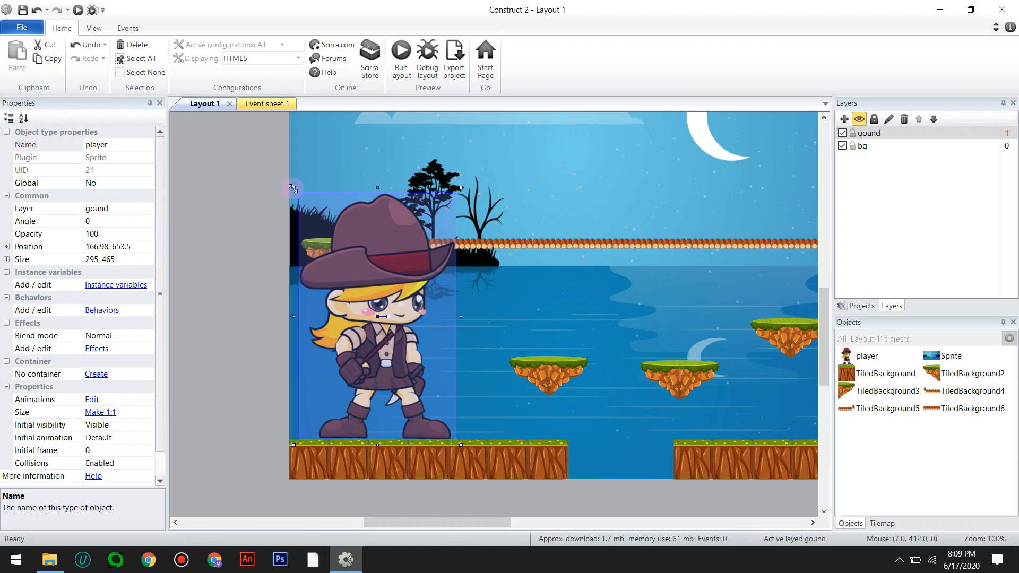
pyautogui.hotkey('ctrl', 'z')
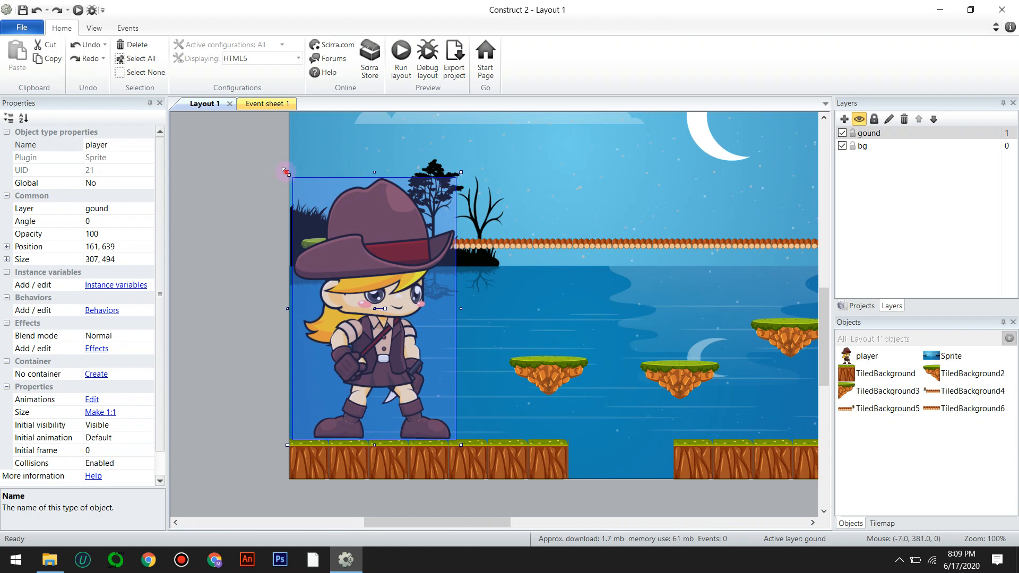
pyautogui.keyDown('shift'); pyautogui.moveTo(286, 172); pyautogui.dragTo(407, 348); pyautogui.keyUp('shift')
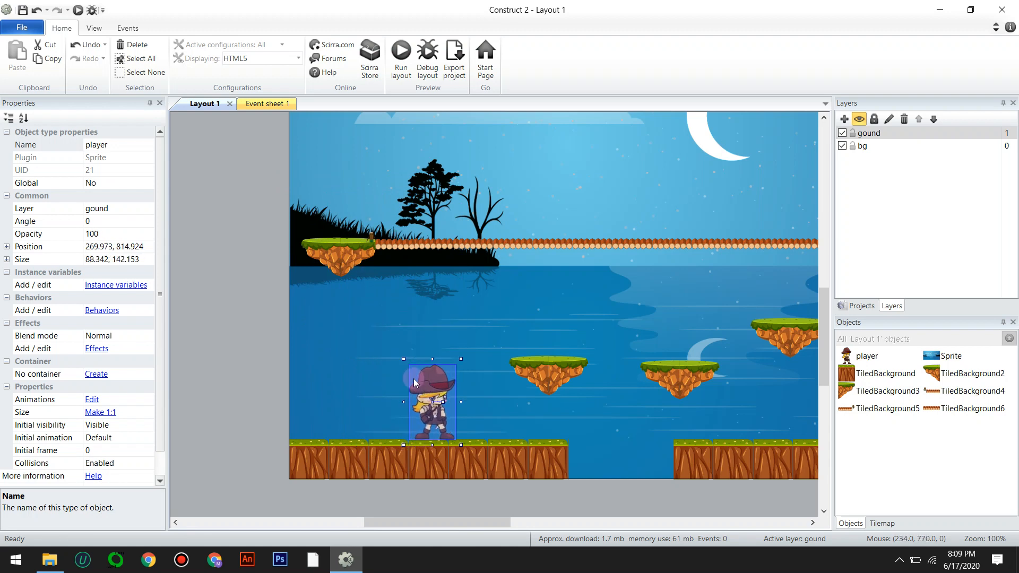
pyautogui.click(253, 410)
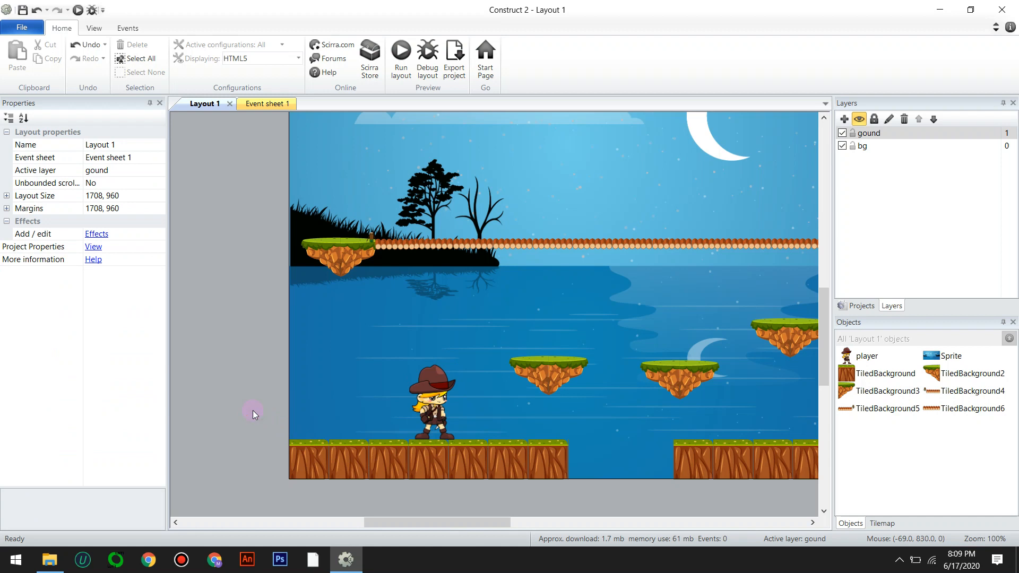
# Edit the player's animation and assign the origin point of frame 0 to Bottom
pyautogui.click(435, 397)
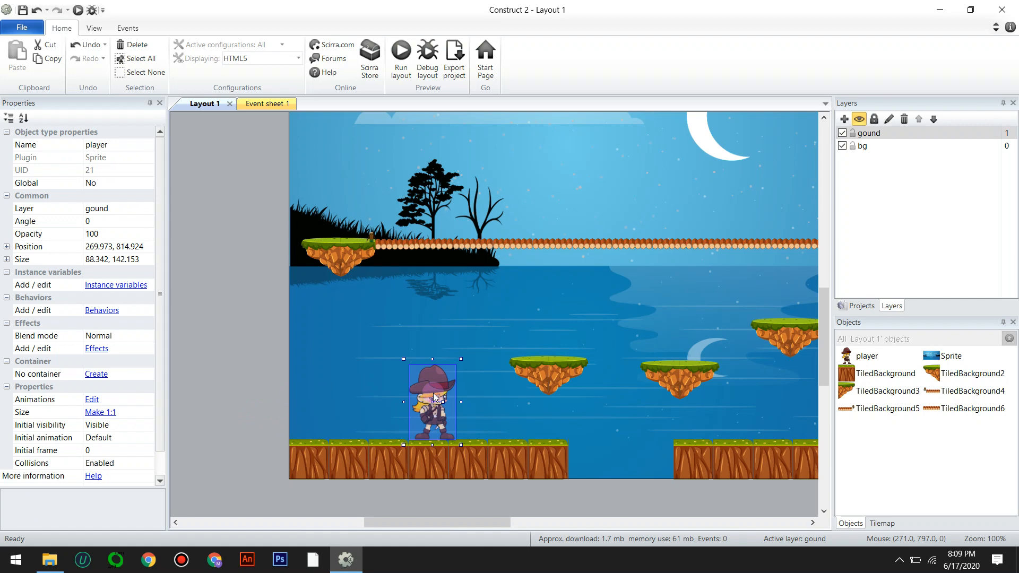
pyautogui.doubleClick(436, 397)
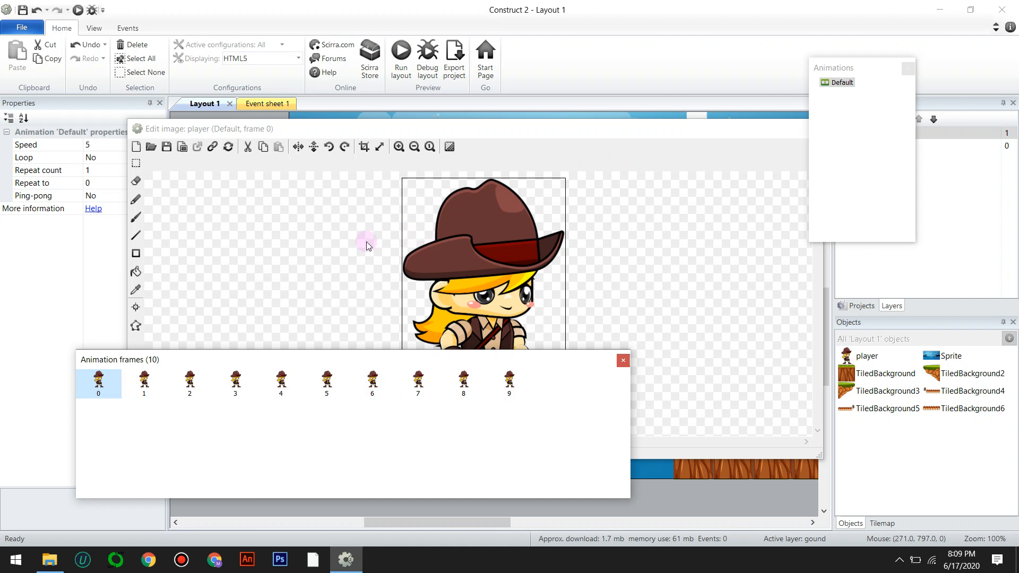
pyautogui.click(139, 313)
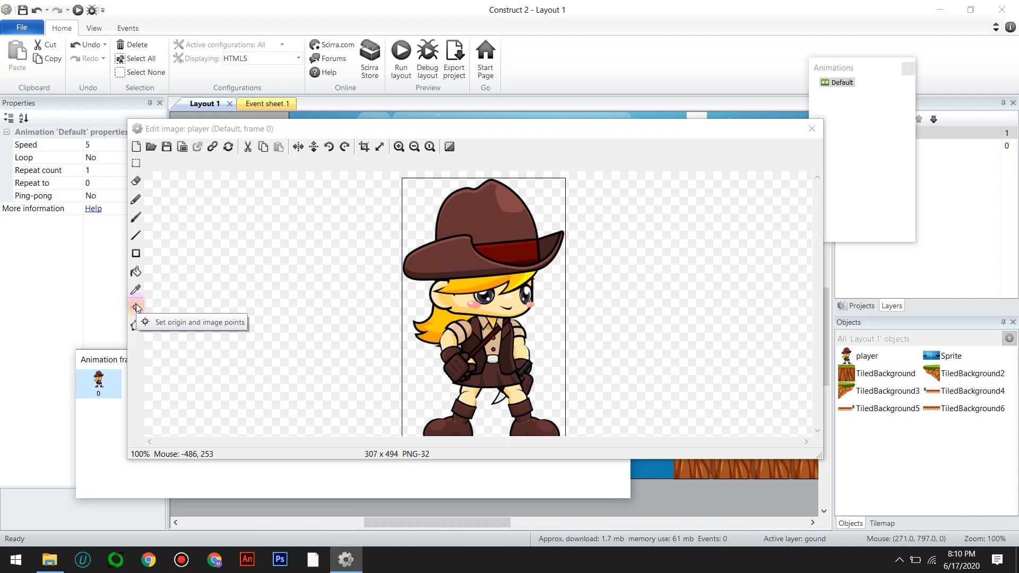
pyautogui.click(137, 307)
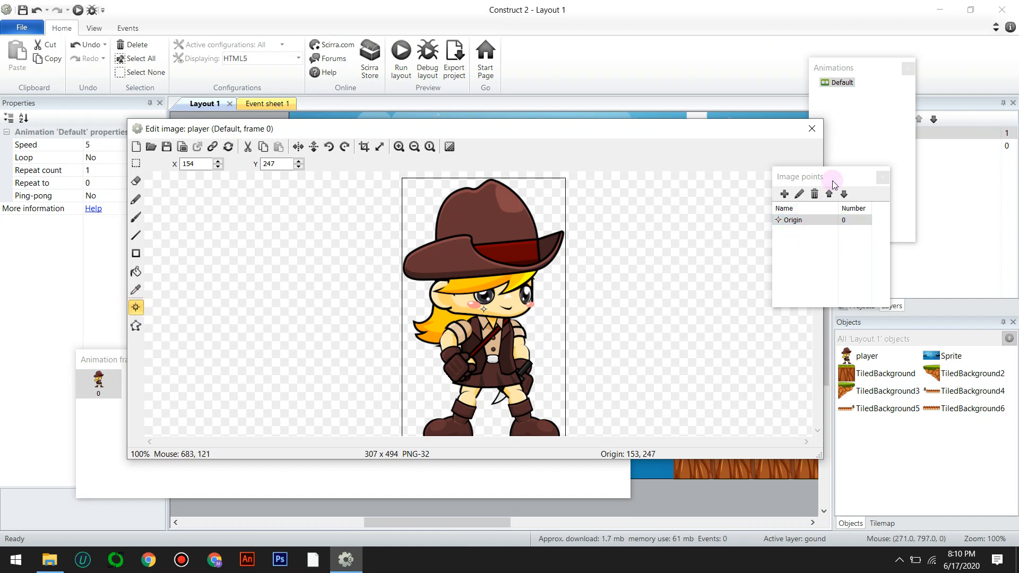
pyautogui.moveTo(821, 172); pyautogui.dragTo(764, 173)
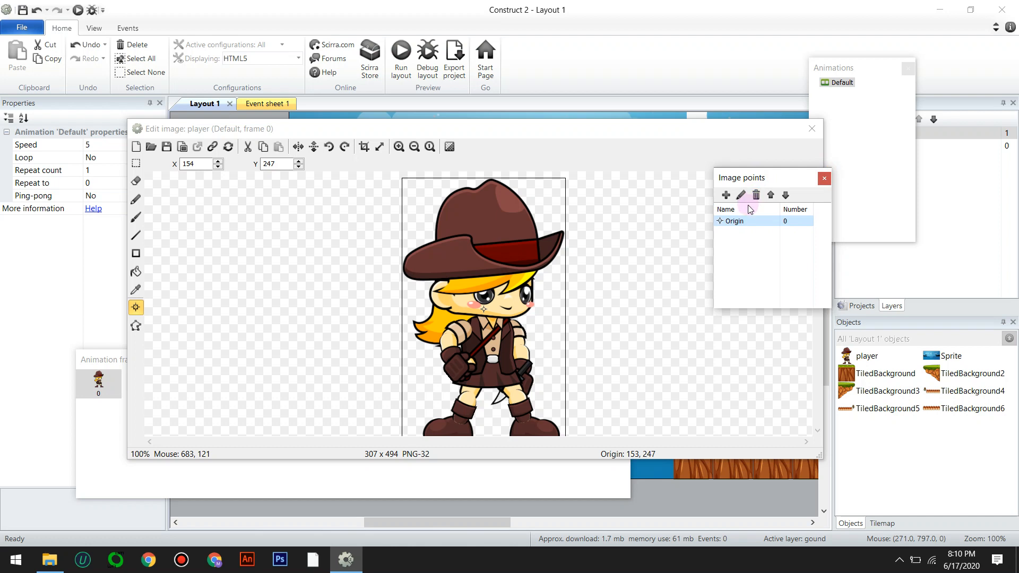
pyautogui.rightClick(752, 223)
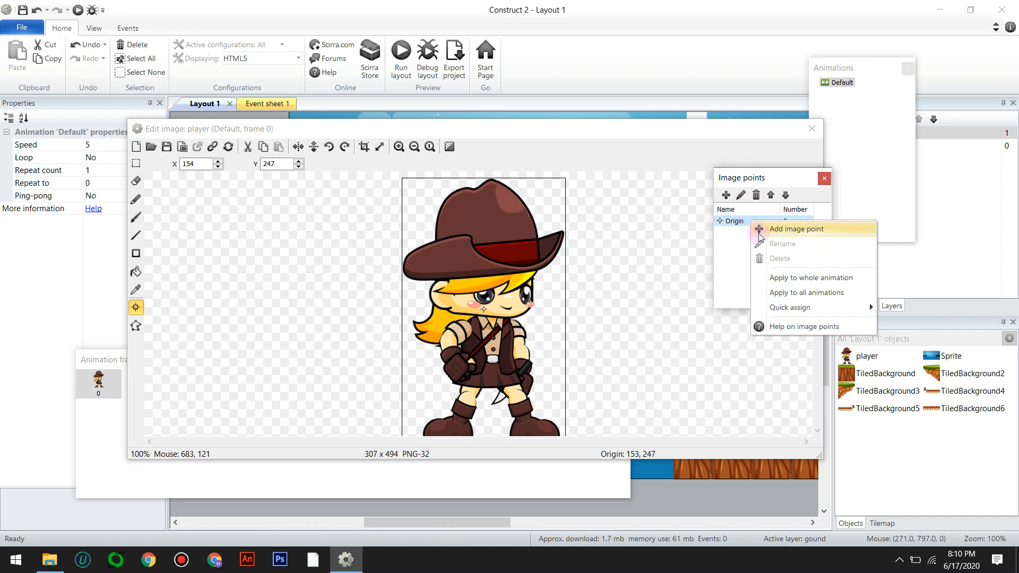
pyautogui.moveTo(810, 313)
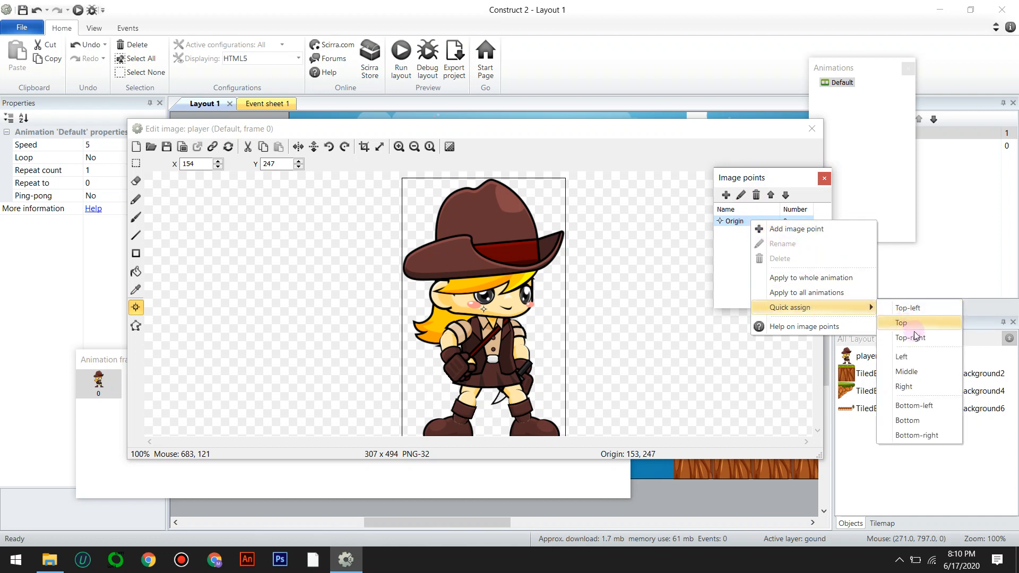
pyautogui.click(903, 421)
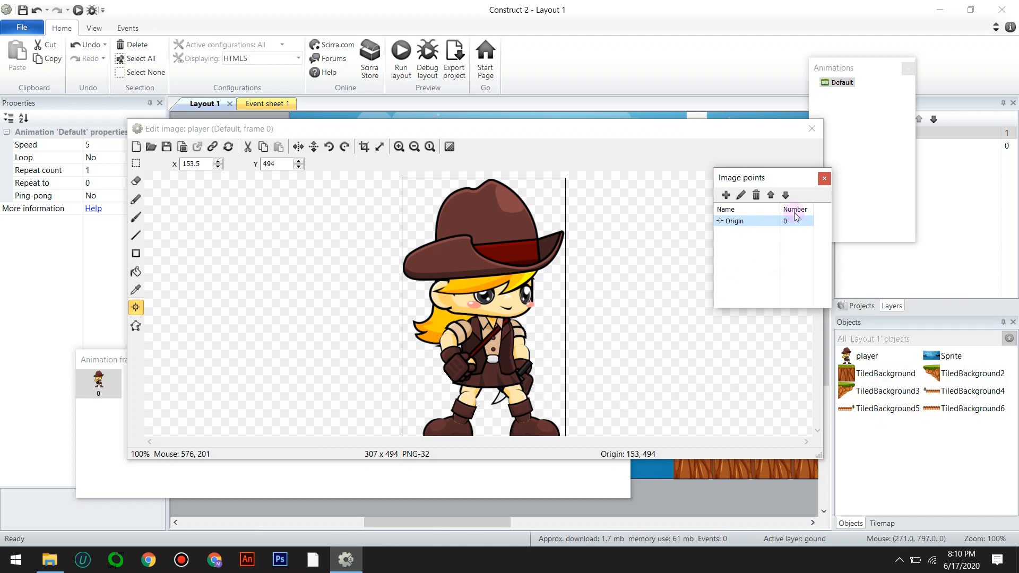
# Enlarge the image editor and rearrange the animation frames and image points windows so the whole character and all frames are accessible
pyautogui.moveTo(785, 181); pyautogui.dragTo(926, 167)
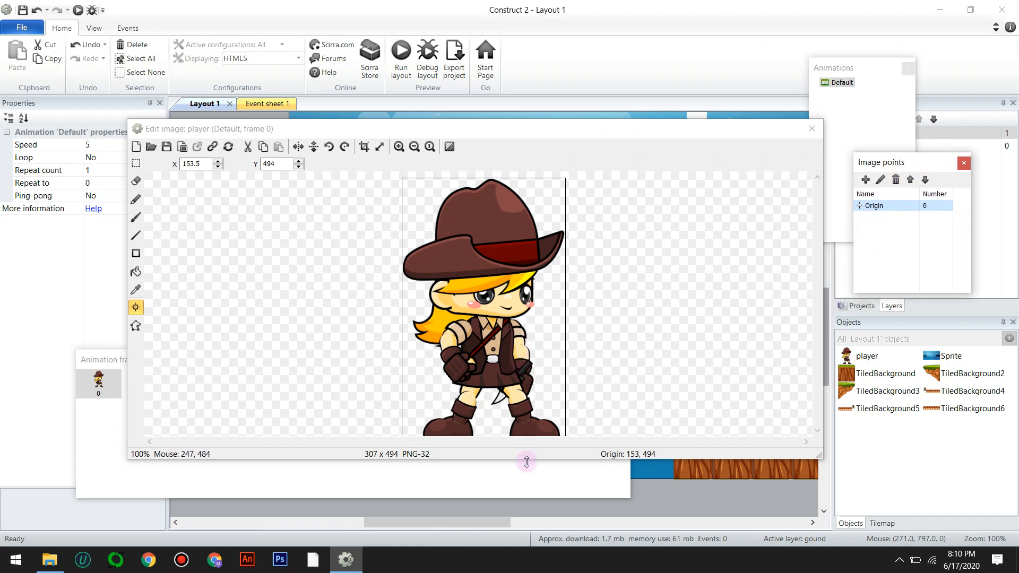
pyautogui.moveTo(524, 460); pyautogui.dragTo(523, 503)
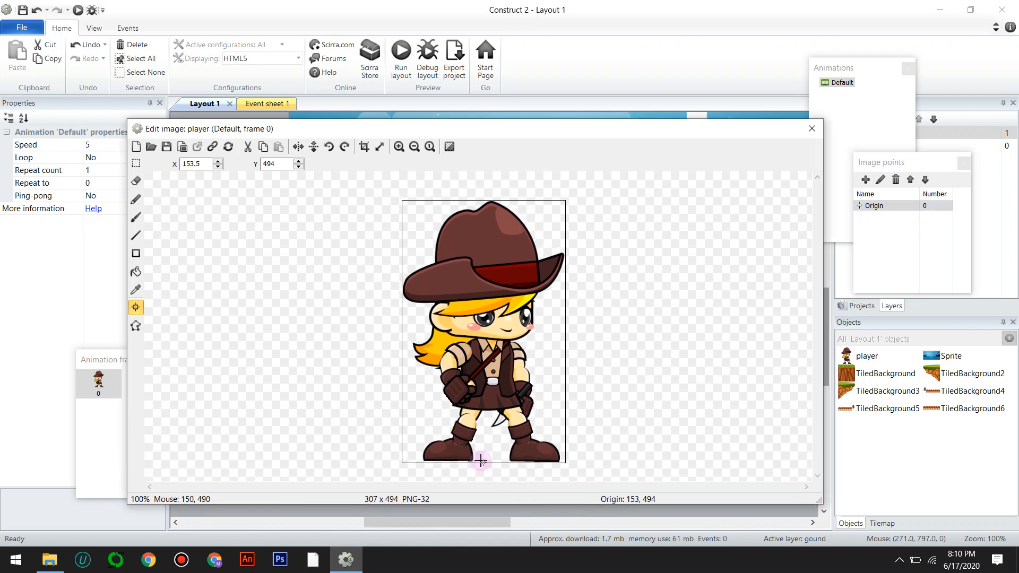
pyautogui.click(102, 354)
pyautogui.moveTo(302, 361); pyautogui.dragTo(288, 411)
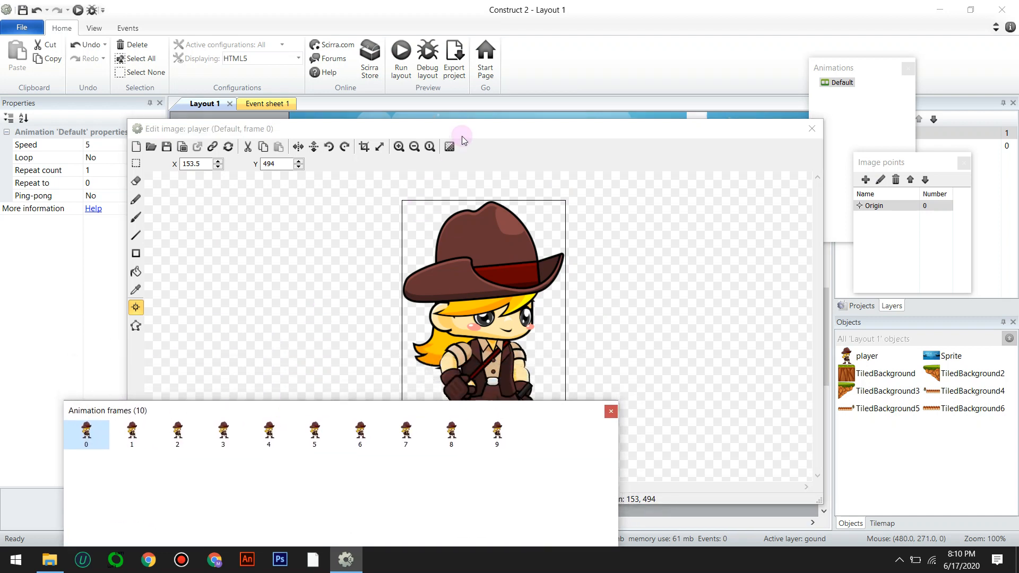
pyautogui.moveTo(547, 132); pyautogui.dragTo(465, 18)
pyautogui.moveTo(386, 411); pyautogui.dragTo(514, 401)
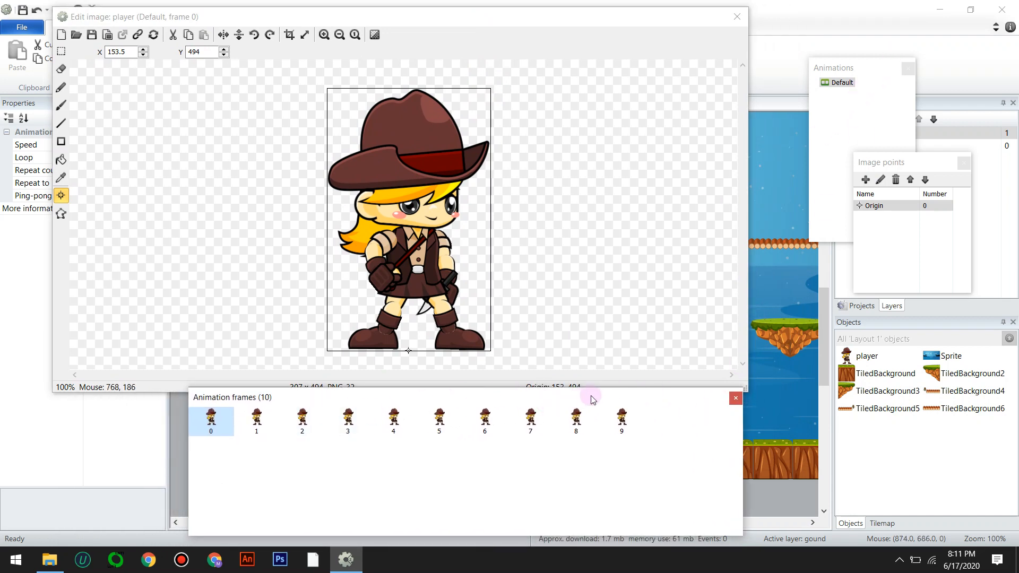
pyautogui.click(830, 66)
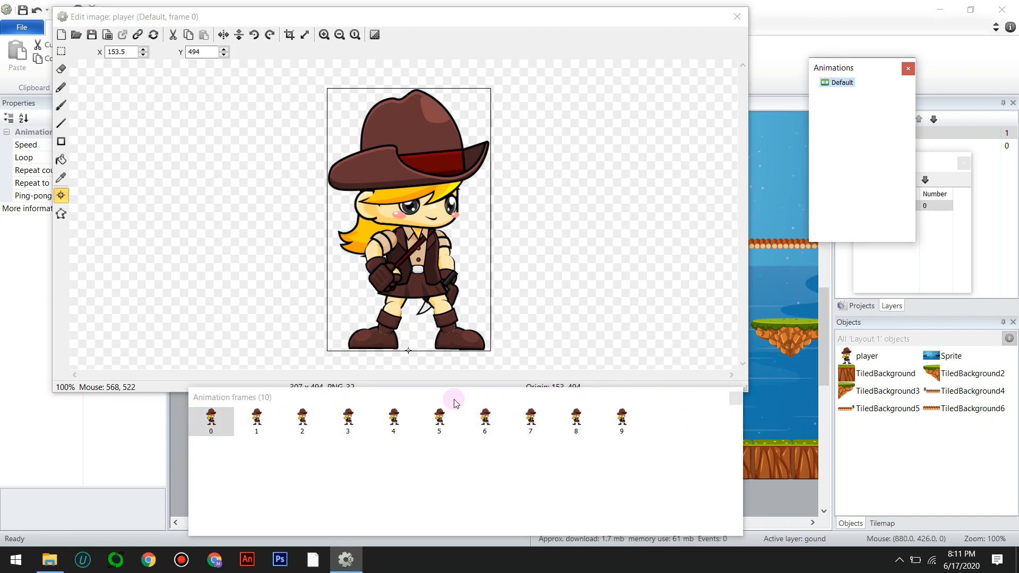
pyautogui.click(929, 166)
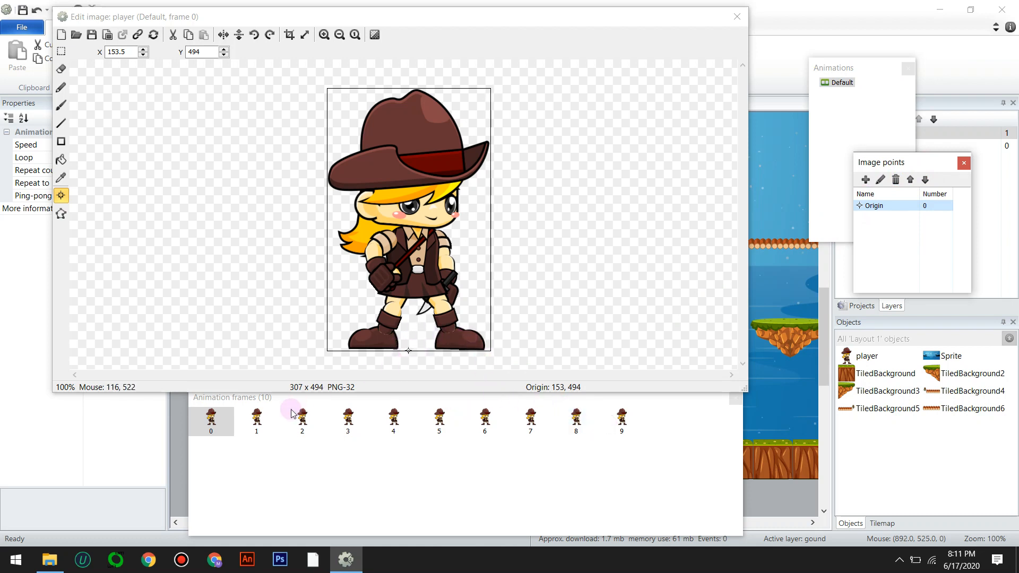
# Apply the origin point of frame 1 to all animations and check it on frame 0
pyautogui.click(263, 419)
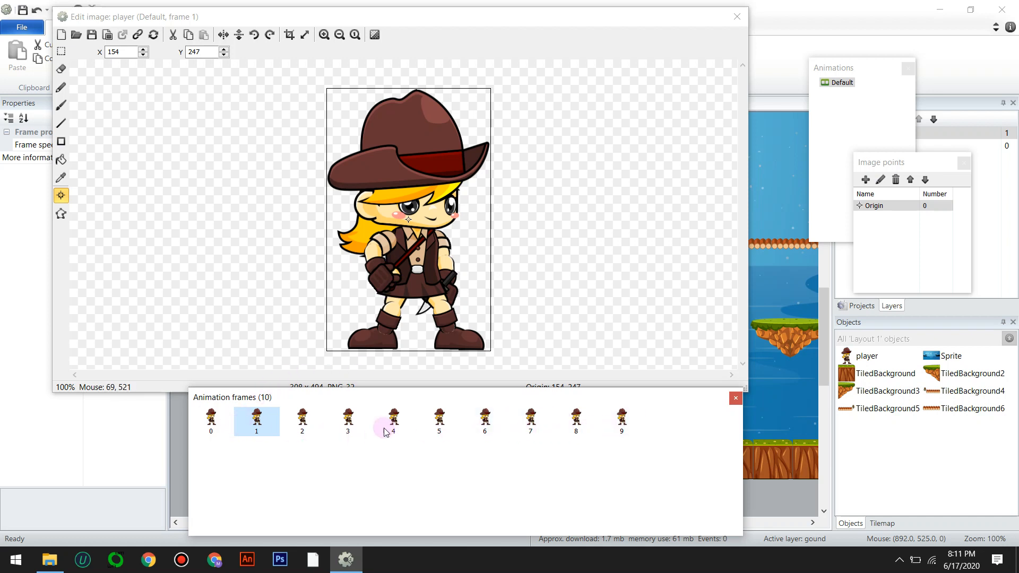
pyautogui.rightClick(885, 212)
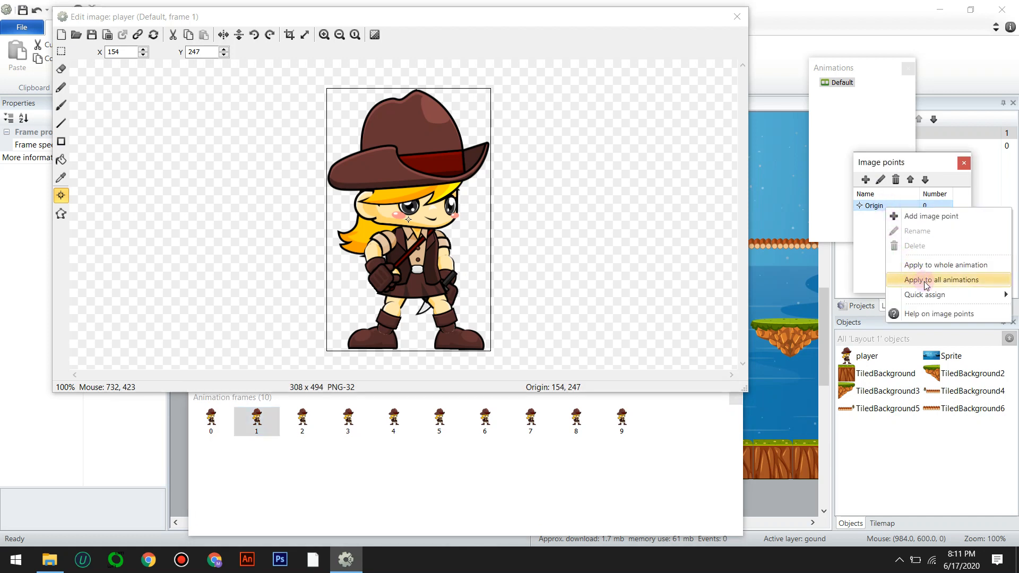
pyautogui.click(977, 285)
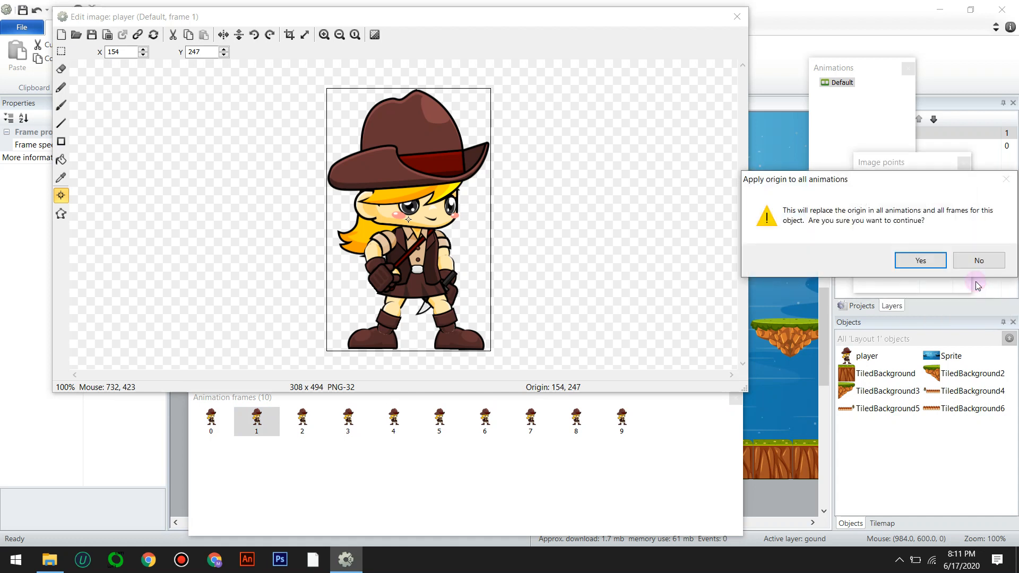
pyautogui.click(919, 262)
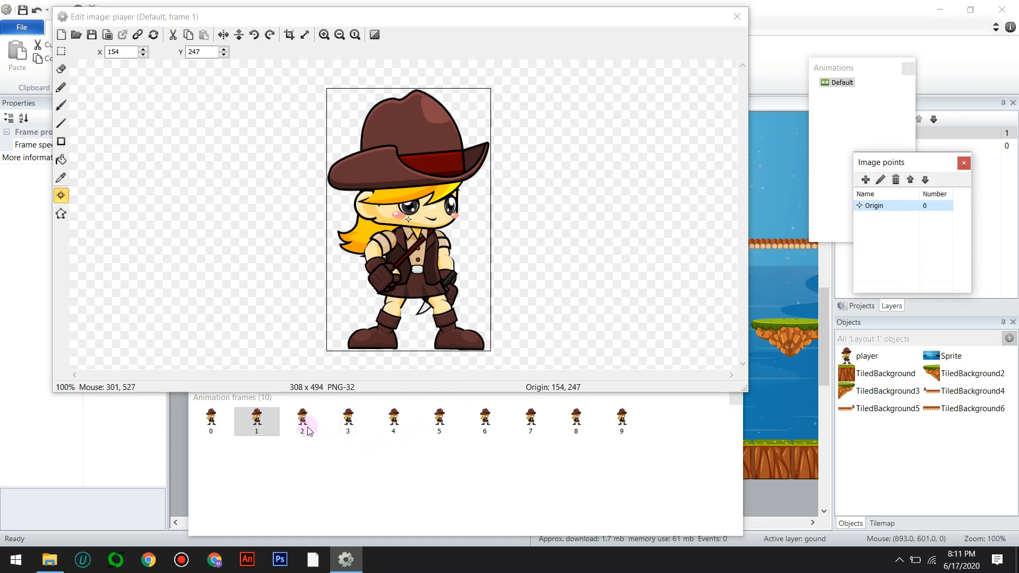
pyautogui.click(211, 420)
pyautogui.click(253, 427)
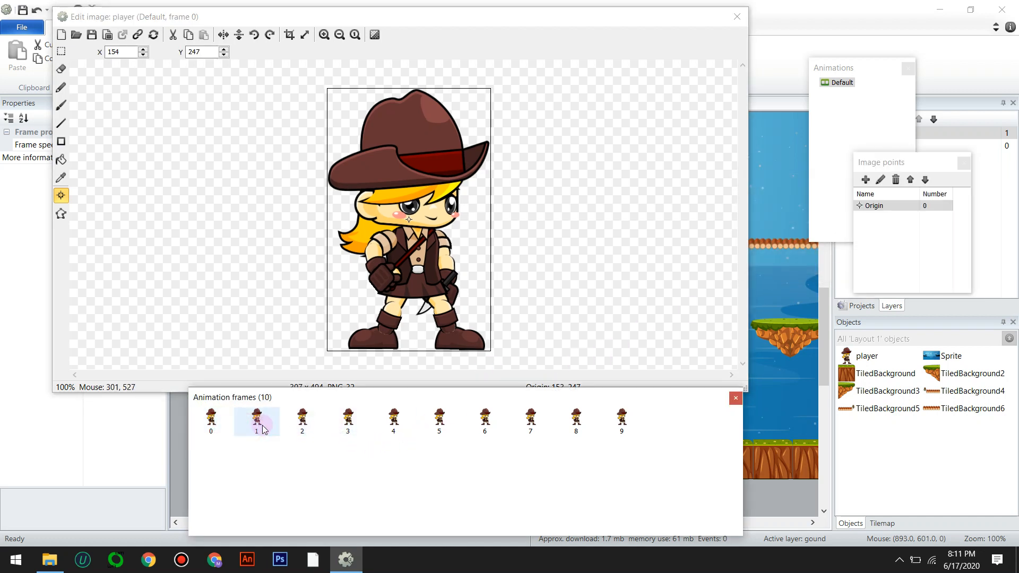
pyautogui.click(220, 422)
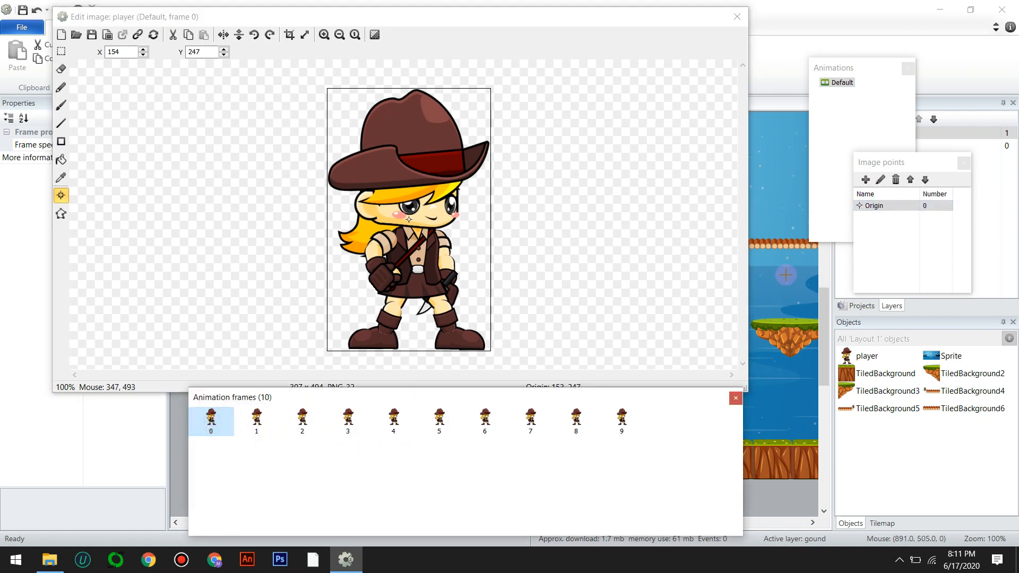
# Assign the origin point of animation frame 0 to Bottom again
pyautogui.rightClick(896, 207)
pyautogui.moveTo(932, 298)
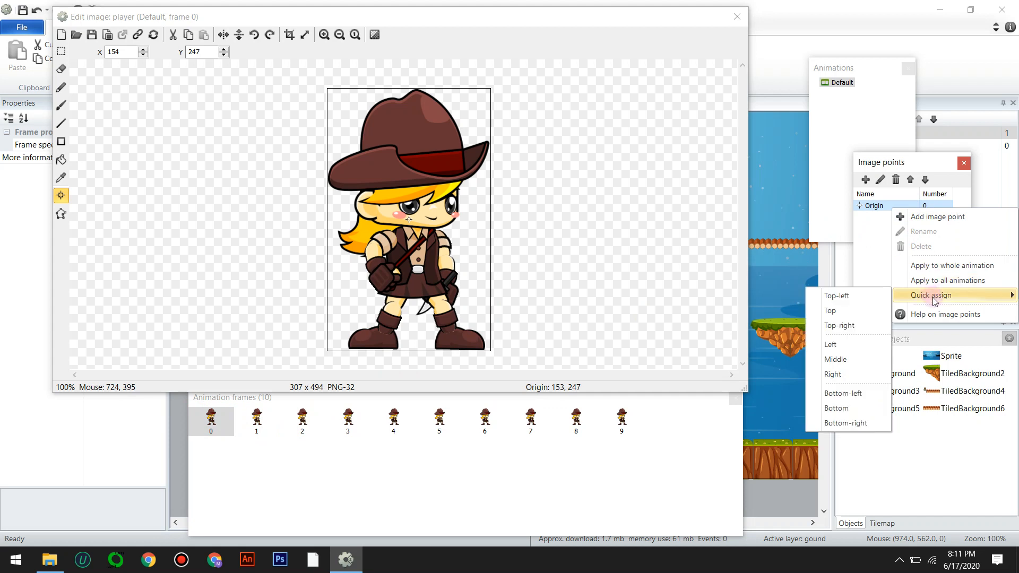
pyautogui.click(837, 408)
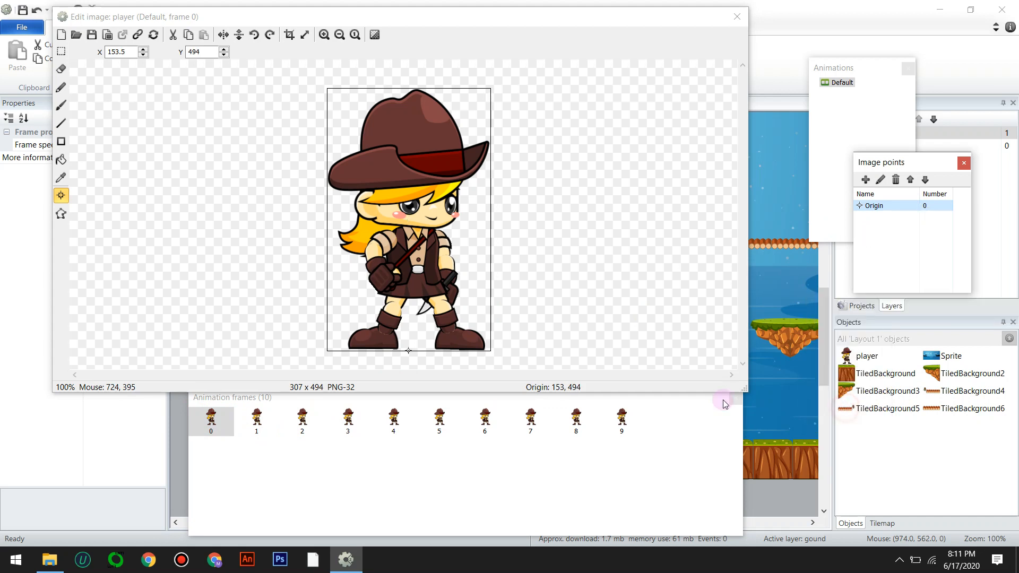
pyautogui.click(213, 414)
pyautogui.click(213, 422)
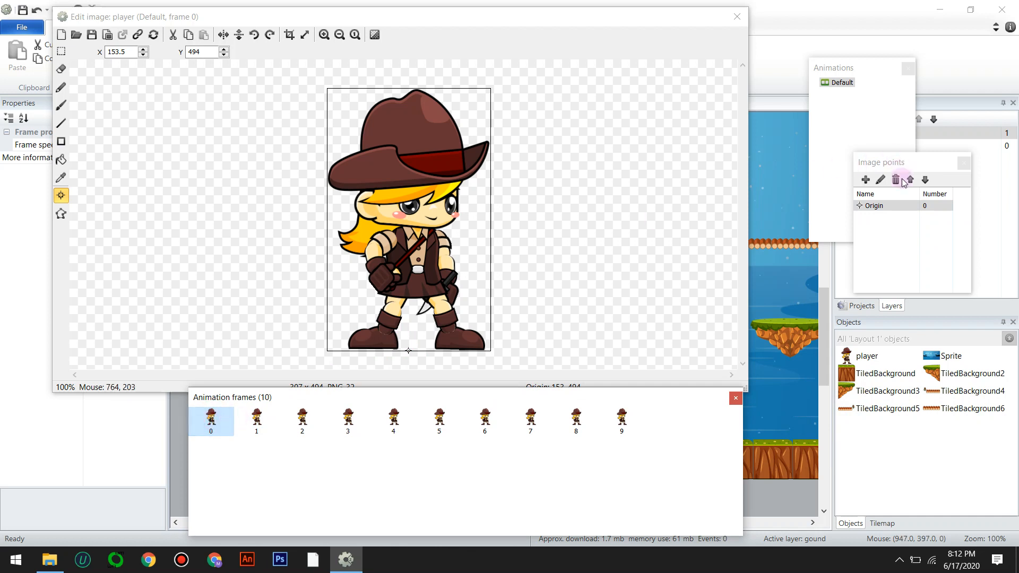
# Apply the bottom origin point of frame 0 to all animations and accept the replacement in every frame
pyautogui.rightClick(902, 207)
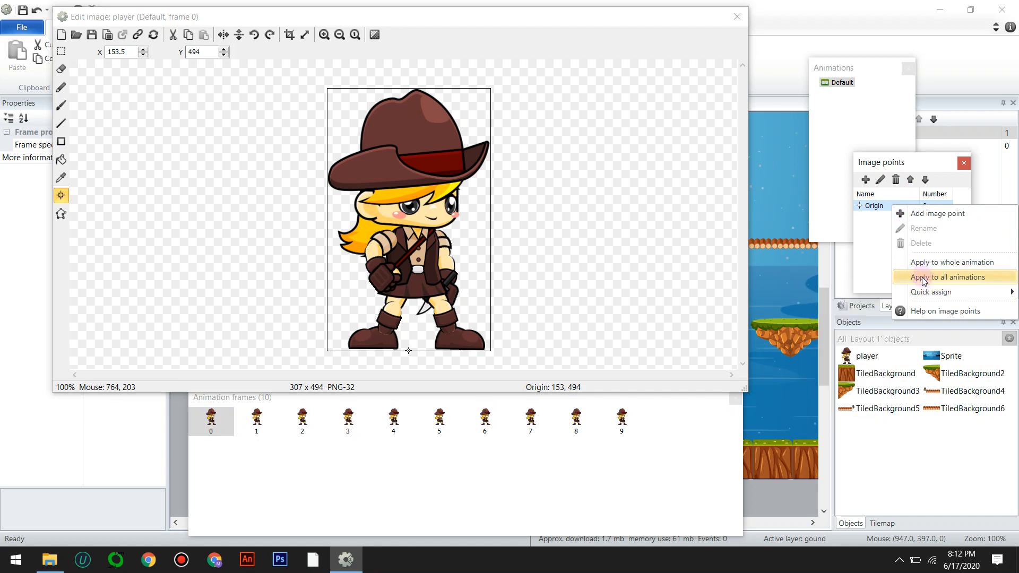
pyautogui.click(279, 420)
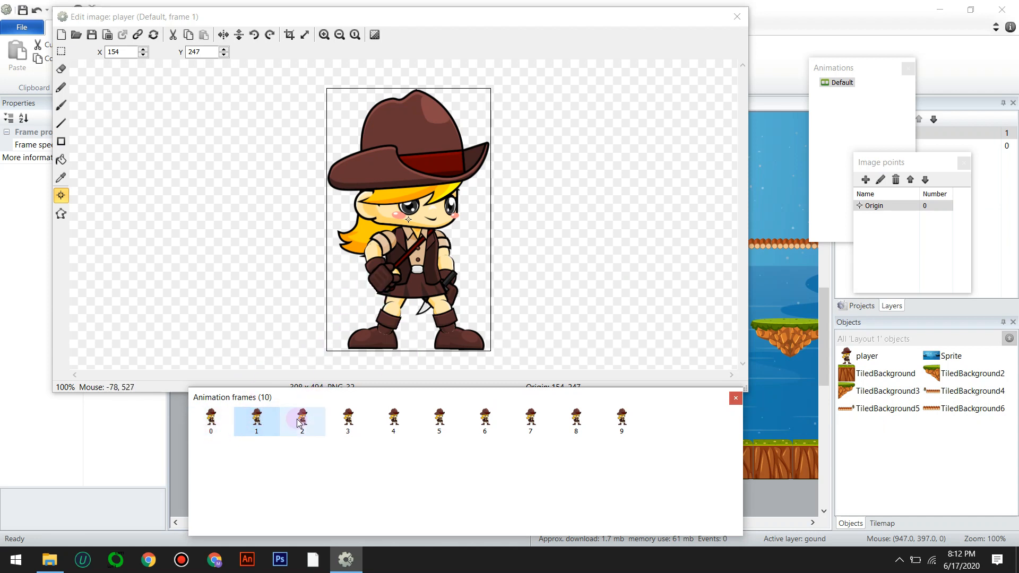
pyautogui.click(212, 419)
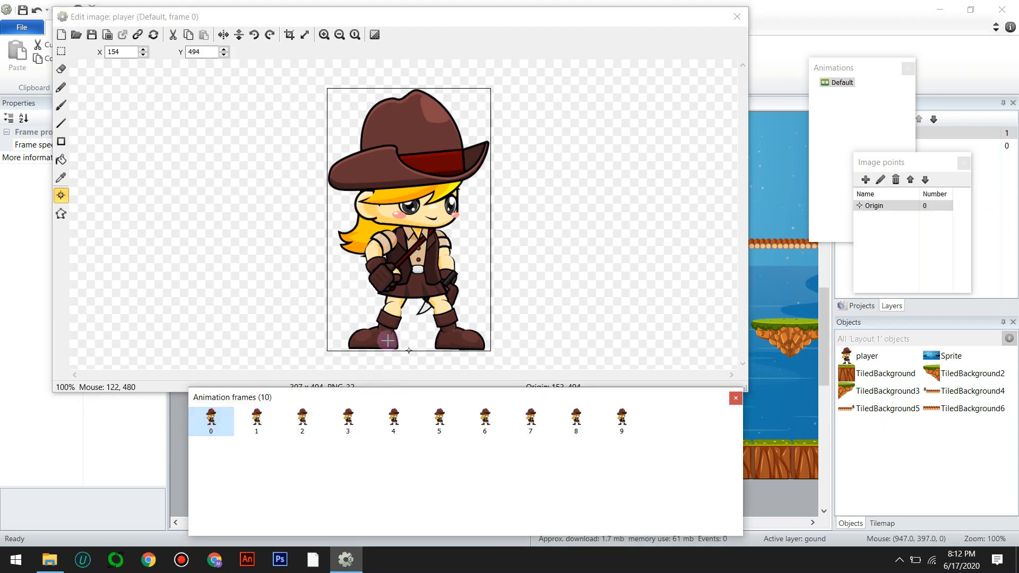
pyautogui.click(876, 207)
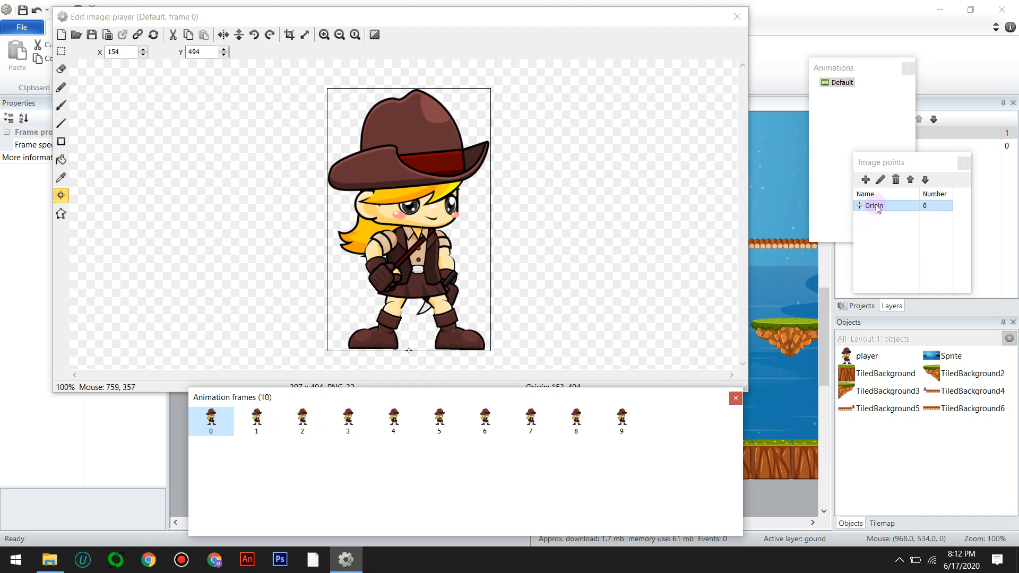
pyautogui.rightClick(877, 207)
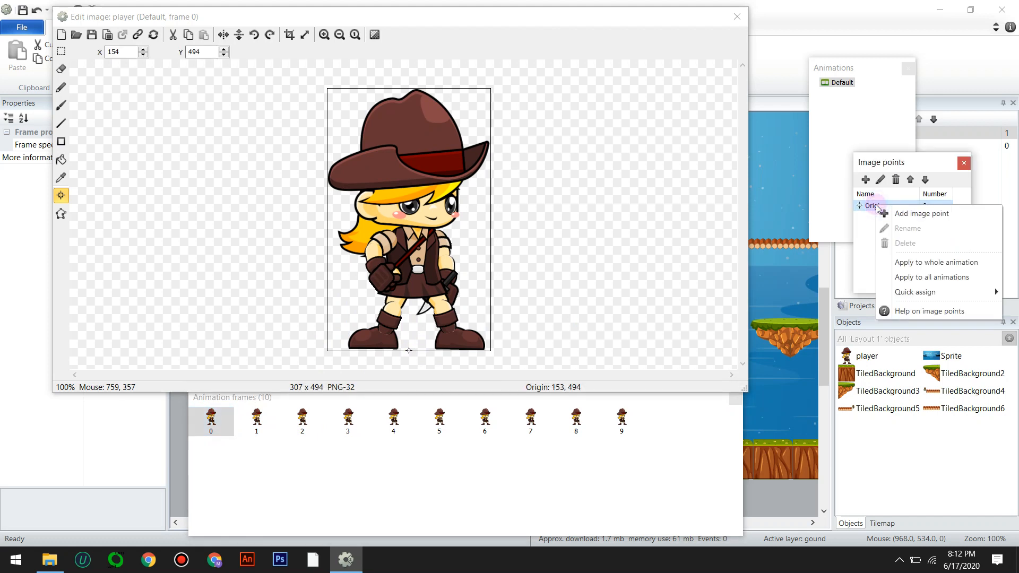
pyautogui.click(907, 277)
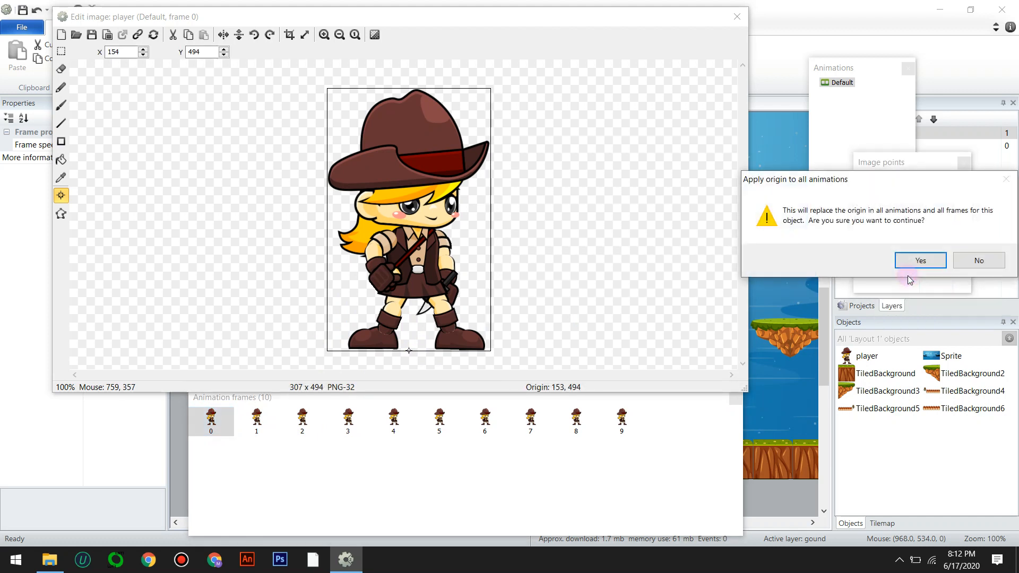
pyautogui.click(911, 261)
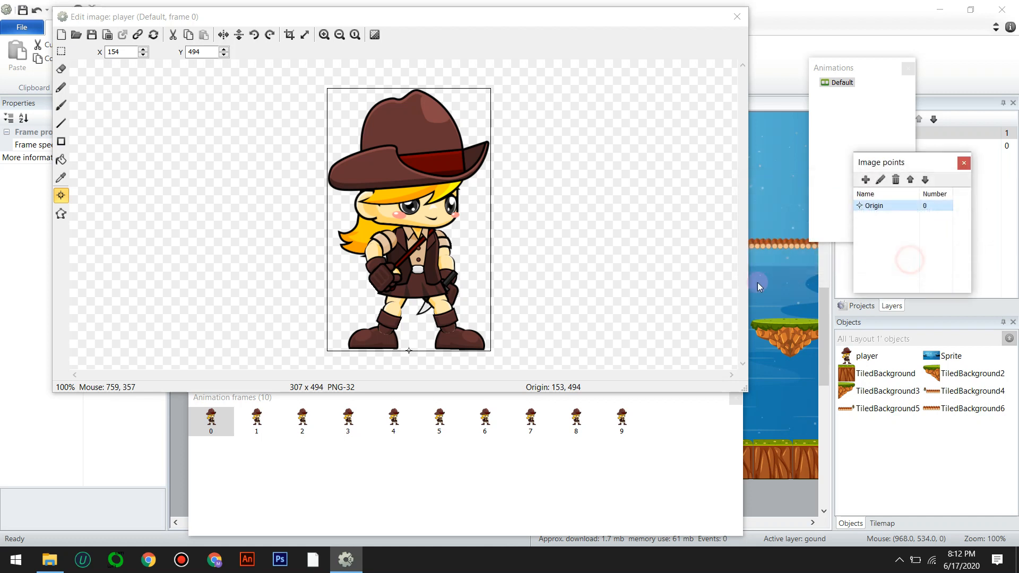
# Examine frames 1 to 9 one by one to check where each frame's origin point sits
pyautogui.click(268, 430)
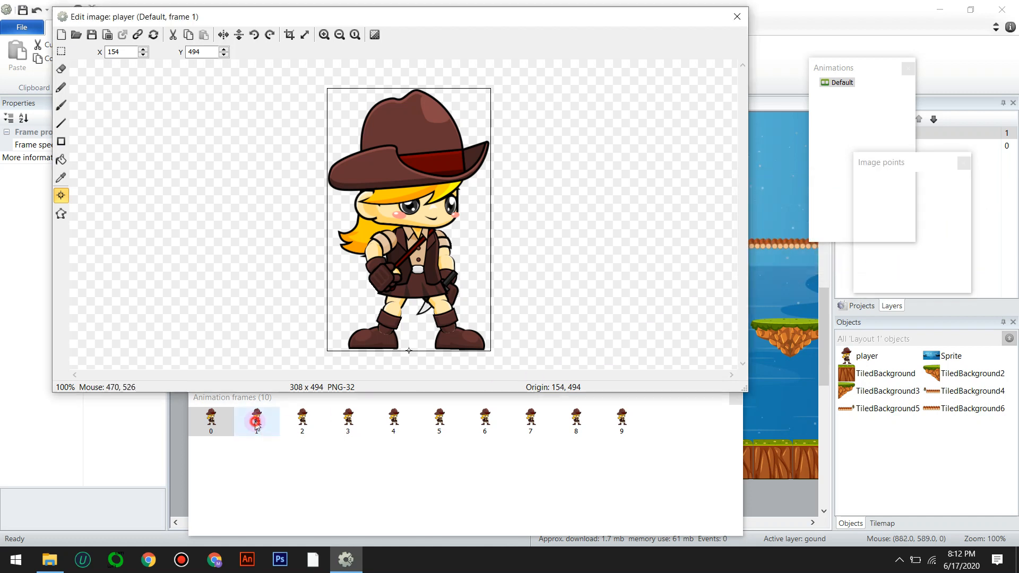
pyautogui.click(303, 417)
pyautogui.click(348, 417)
pyautogui.click(394, 417)
pyautogui.click(440, 417)
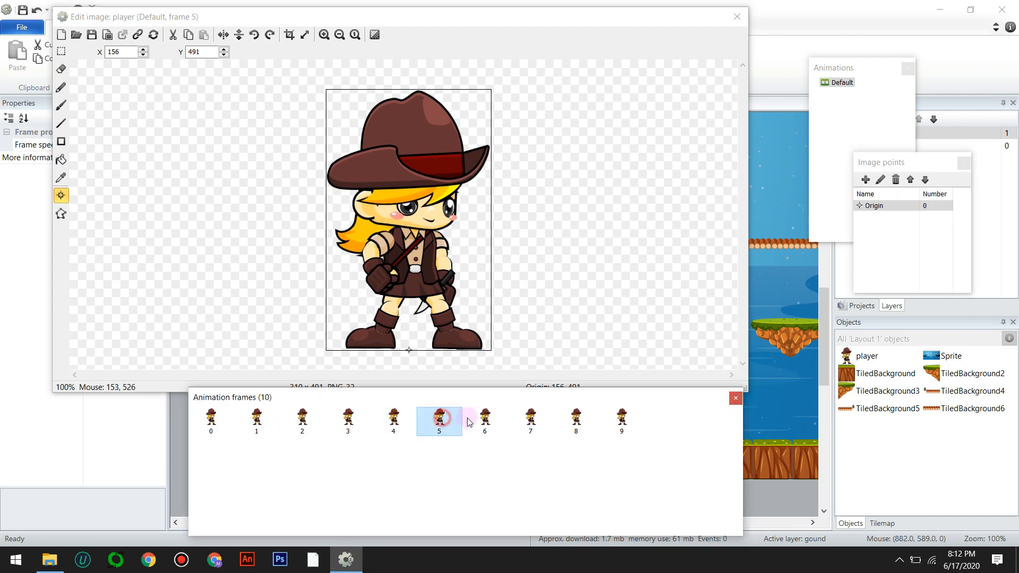
pyautogui.click(484, 417)
pyautogui.click(530, 417)
pyautogui.click(572, 422)
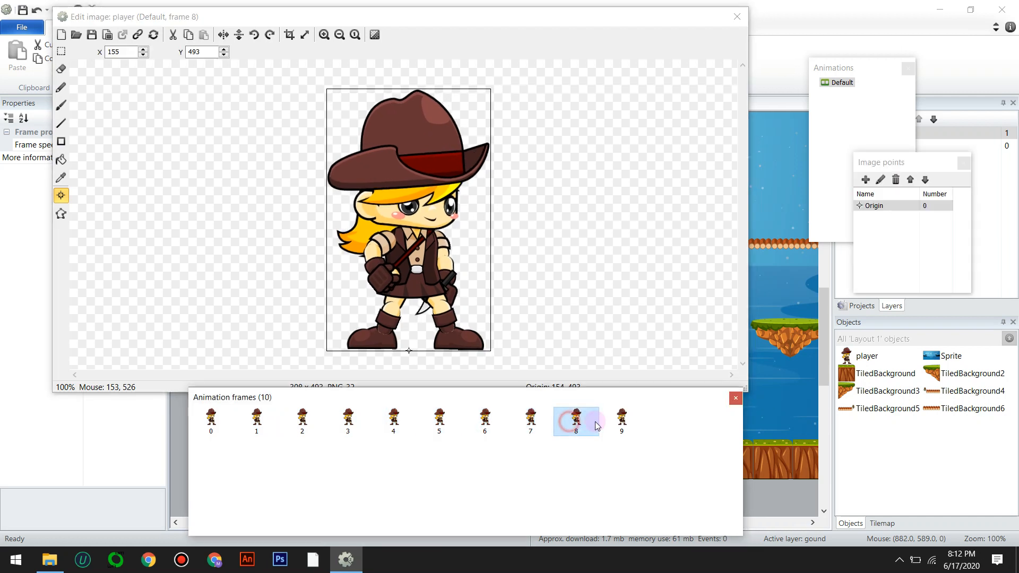
pyautogui.click(608, 422)
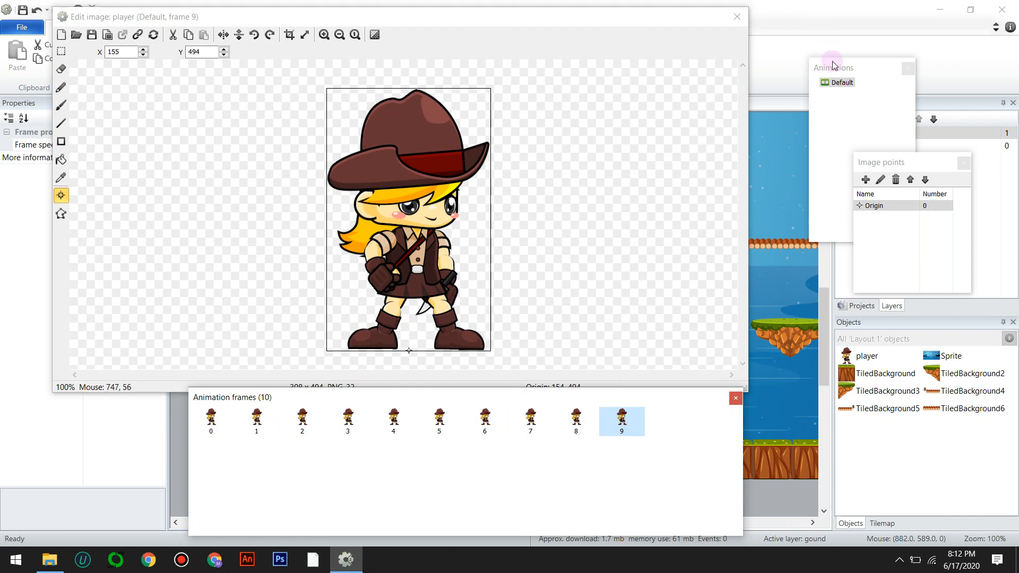
# Bring the animations list into clear view and rename the Default animation as tegak
pyautogui.click(855, 70)
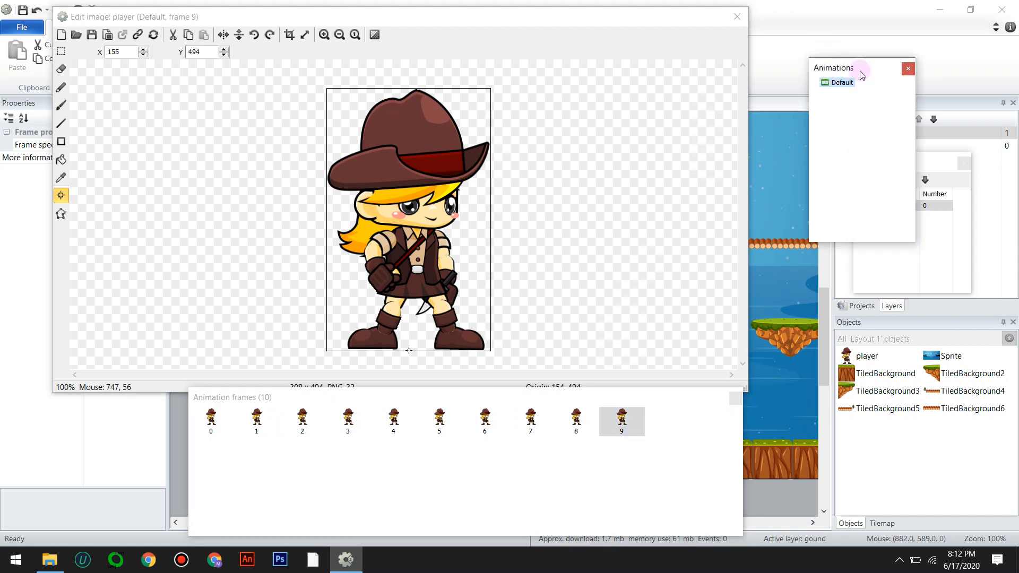
pyautogui.moveTo(855, 68); pyautogui.dragTo(837, 65)
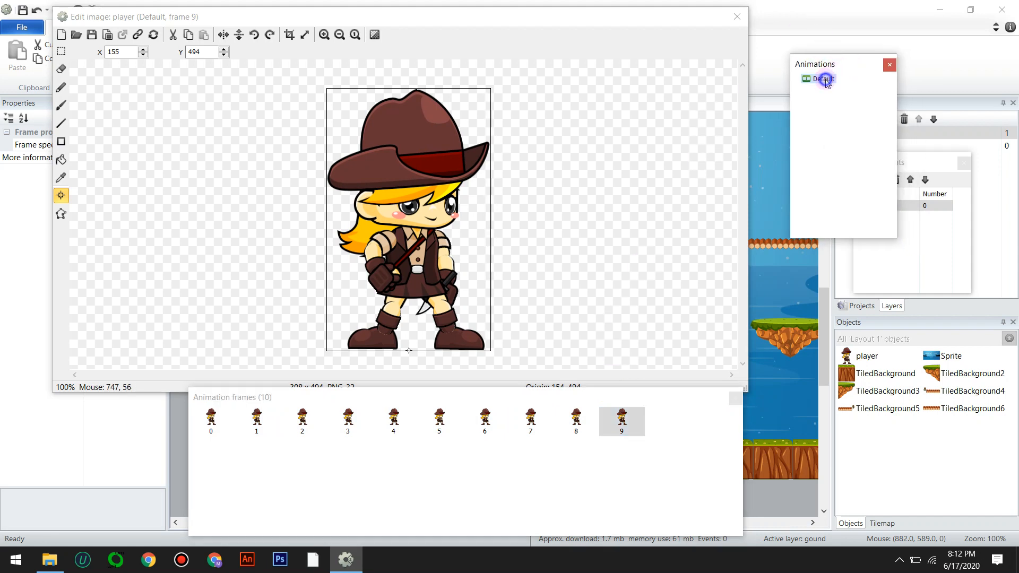
pyautogui.rightClick(826, 82)
pyautogui.click(837, 66)
pyautogui.rightClick(826, 80)
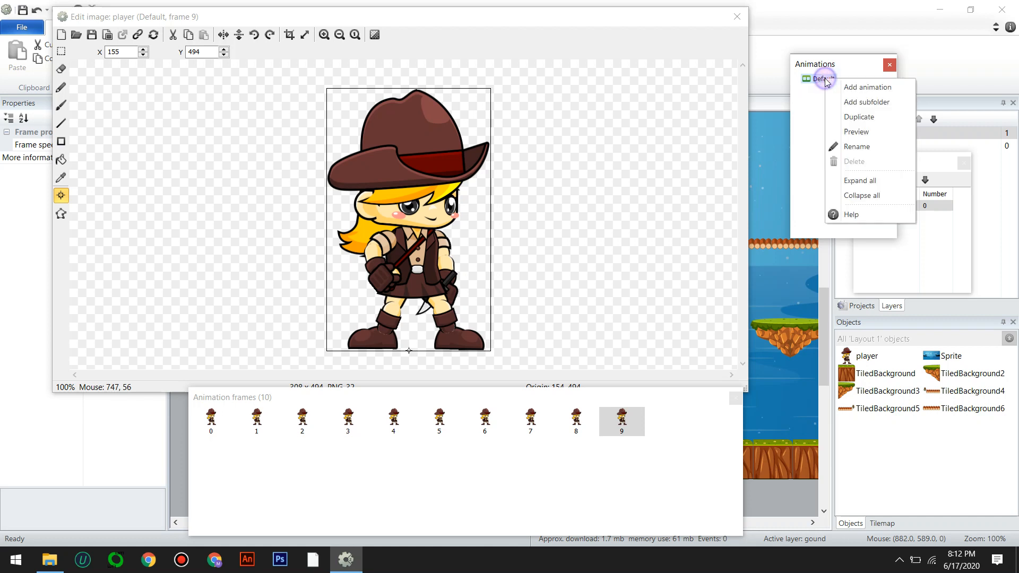
pyautogui.click(844, 147)
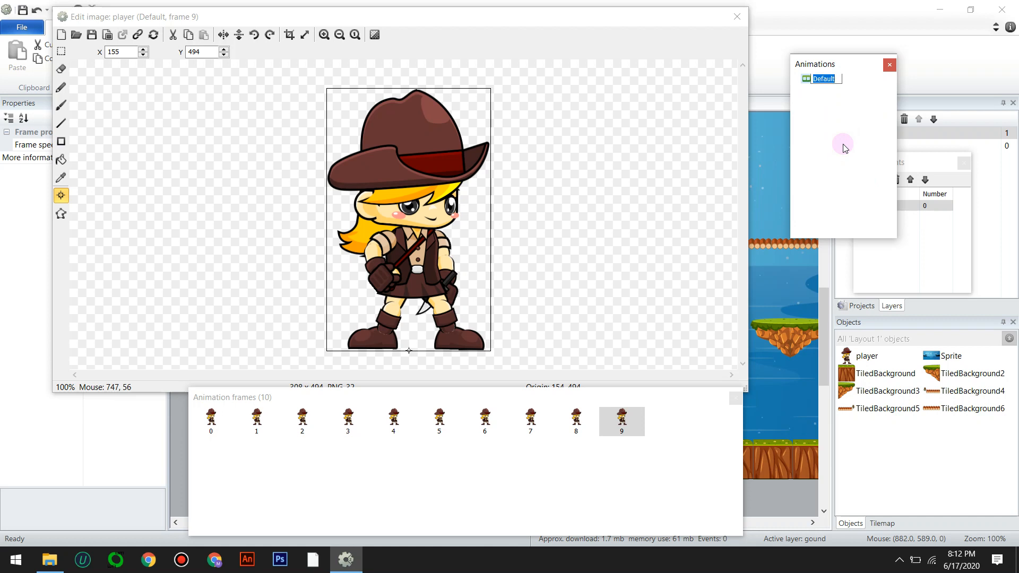
pyautogui.write('tegak')
pyautogui.press('Return')
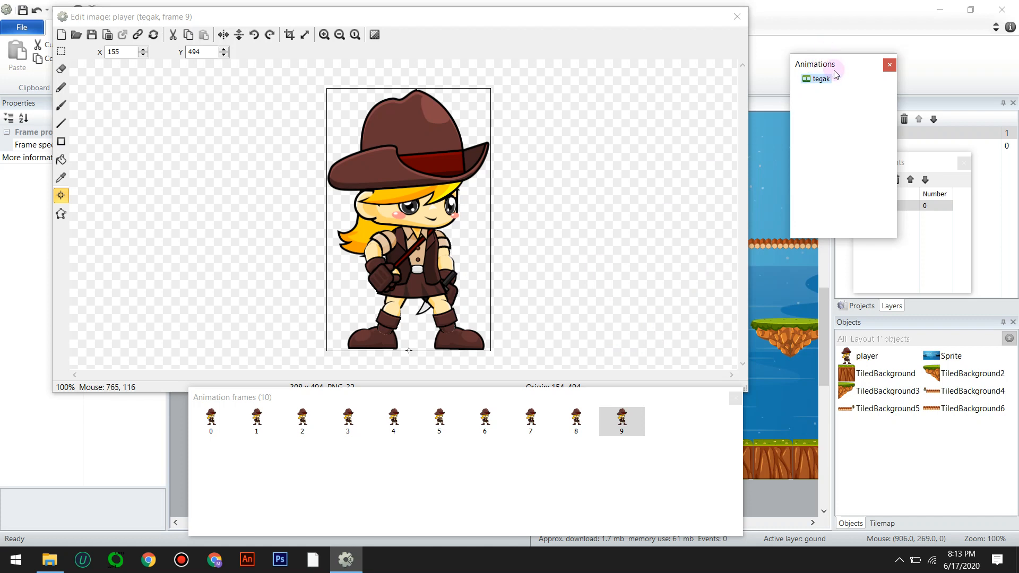
# Add a second animation to the player sprite and name it berlari
pyautogui.rightClick(822, 106)
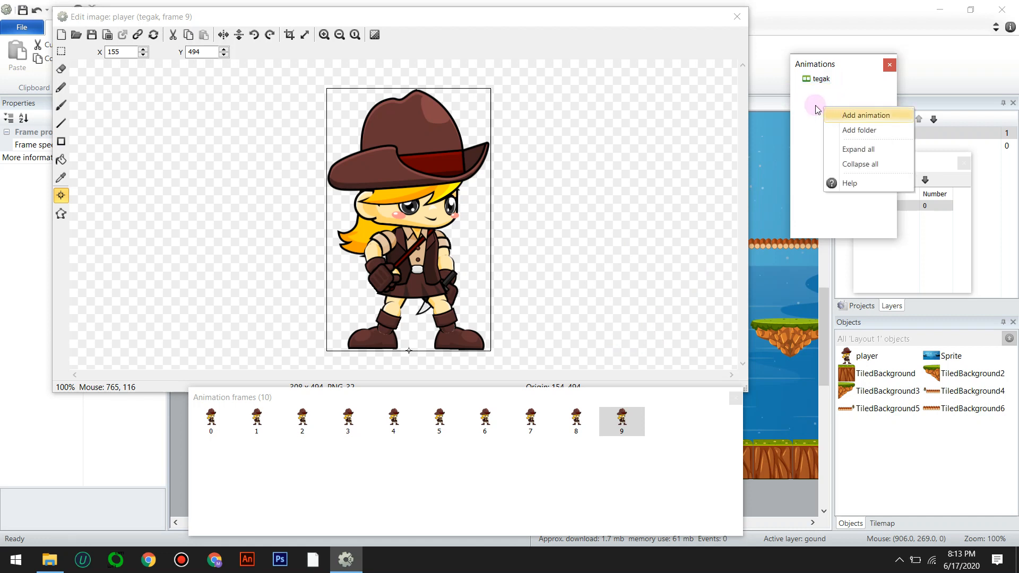
pyautogui.rightClick(816, 106)
pyautogui.click(833, 114)
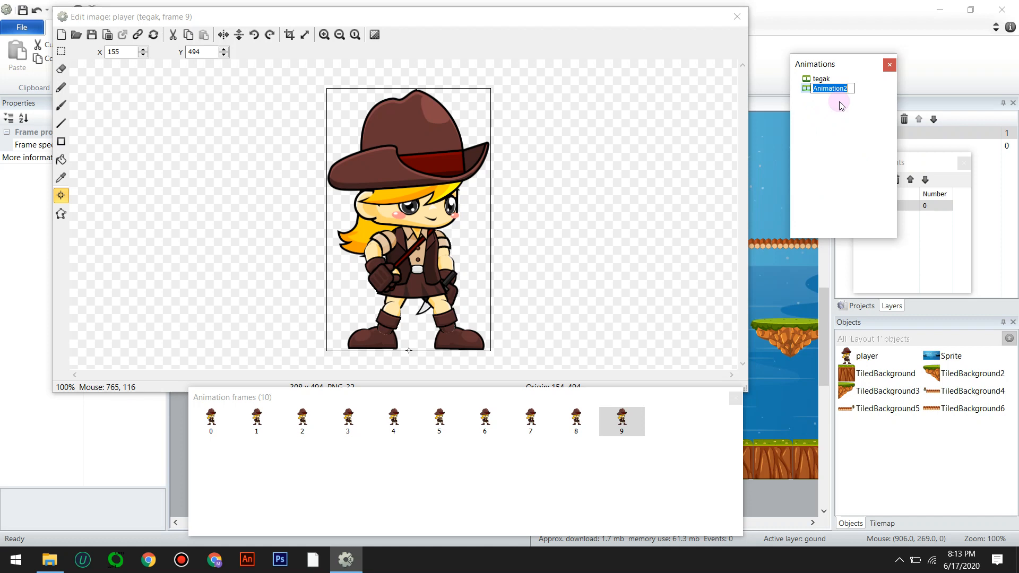
pyautogui.write('berlari')
pyautogui.press('Return')
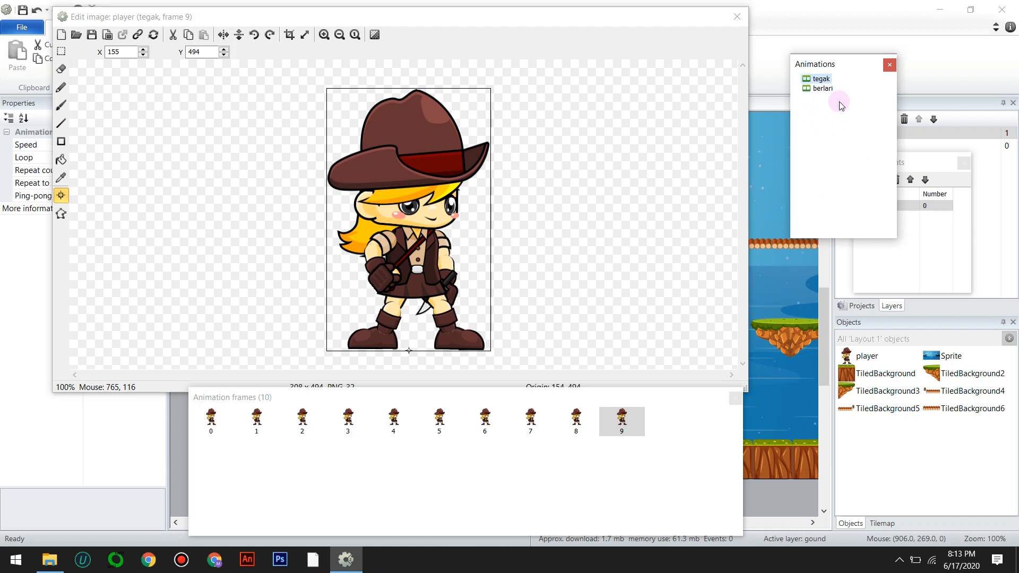
# Start importing frames from files into the berlari animation and browse to the asset > pemain > berlari folder
pyautogui.click(822, 89)
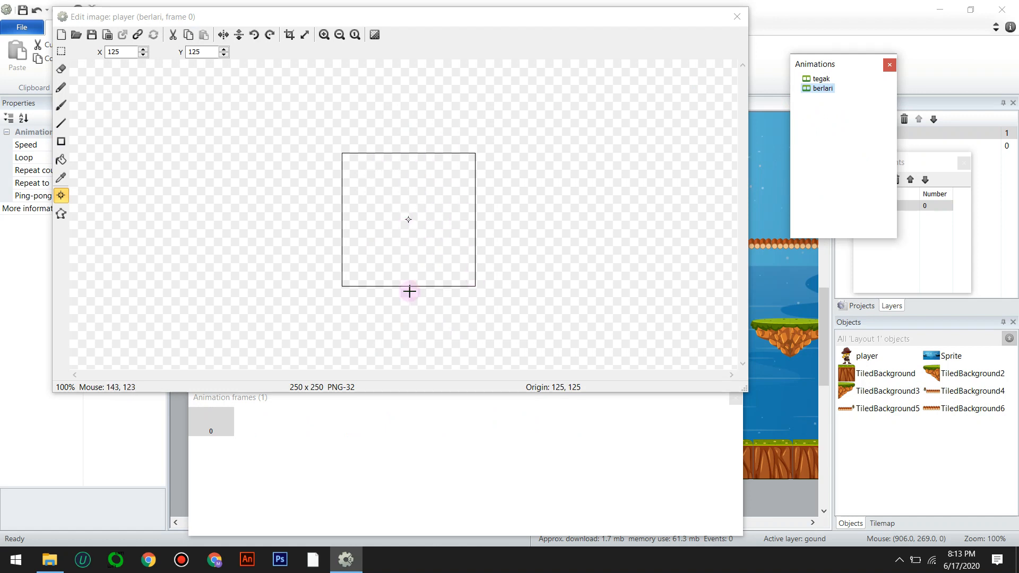
pyautogui.rightClick(258, 430)
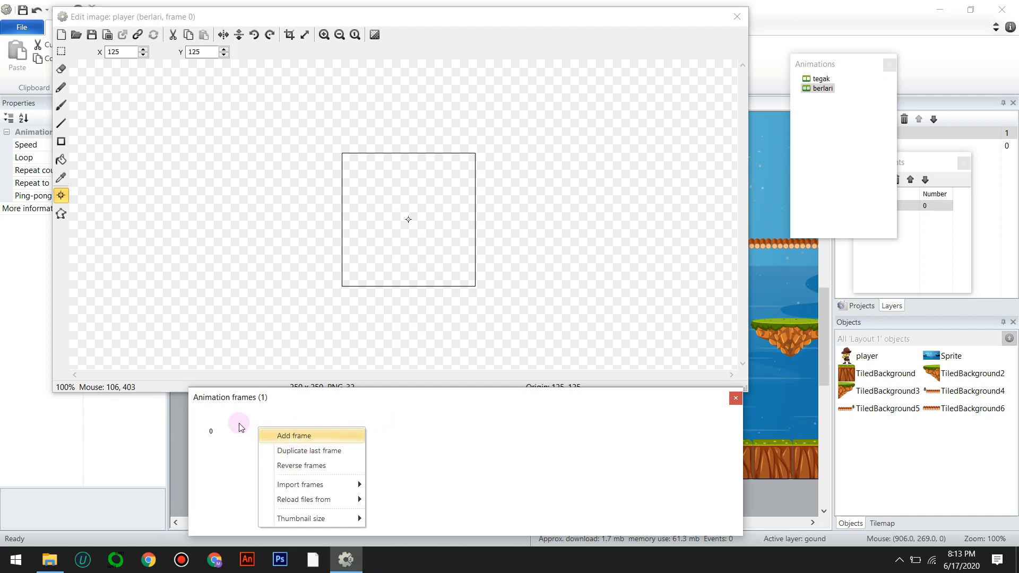
pyautogui.rightClick(231, 427)
pyautogui.click(249, 424)
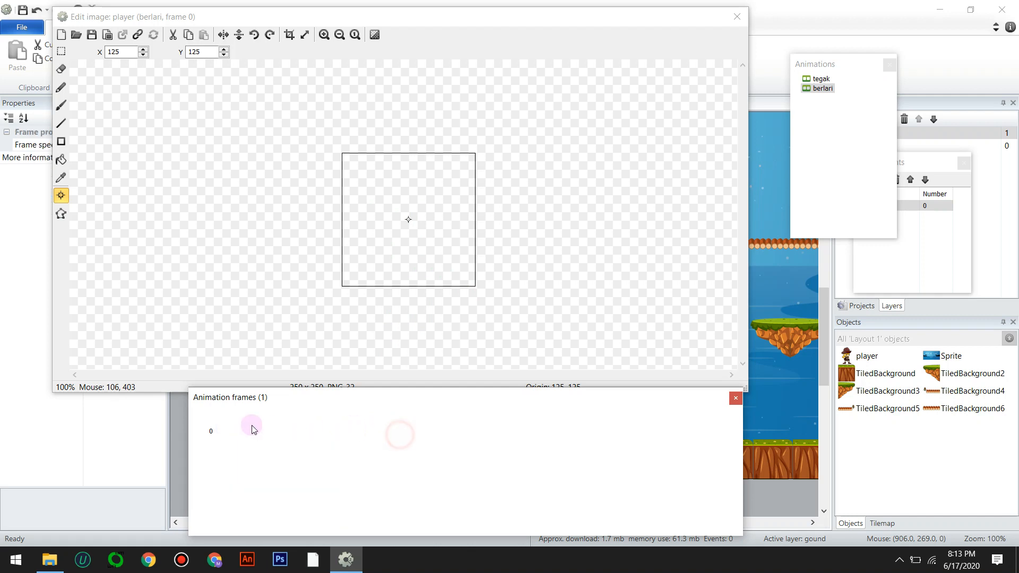
pyautogui.rightClick(252, 427)
pyautogui.moveTo(302, 487)
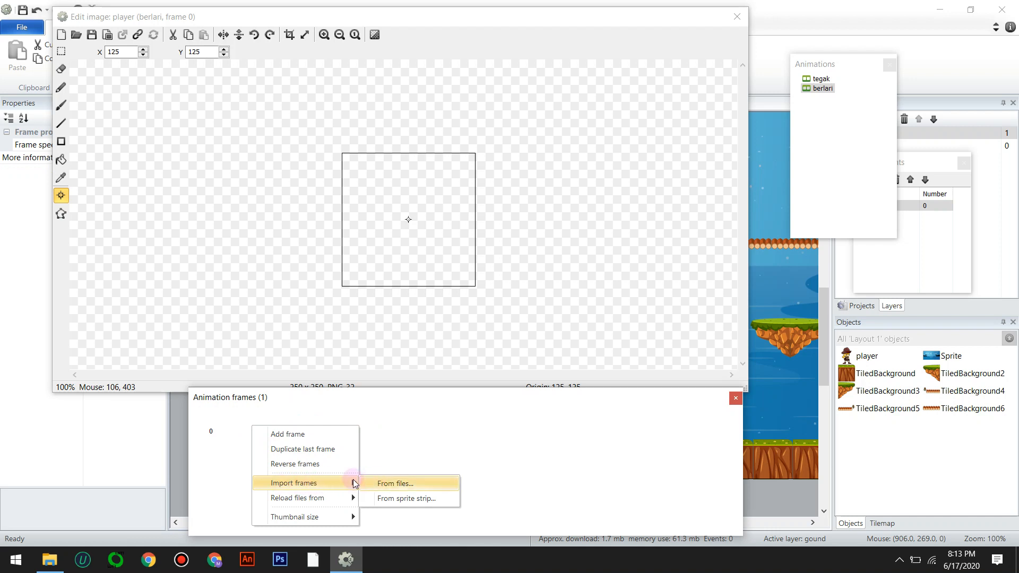
pyautogui.click(406, 484)
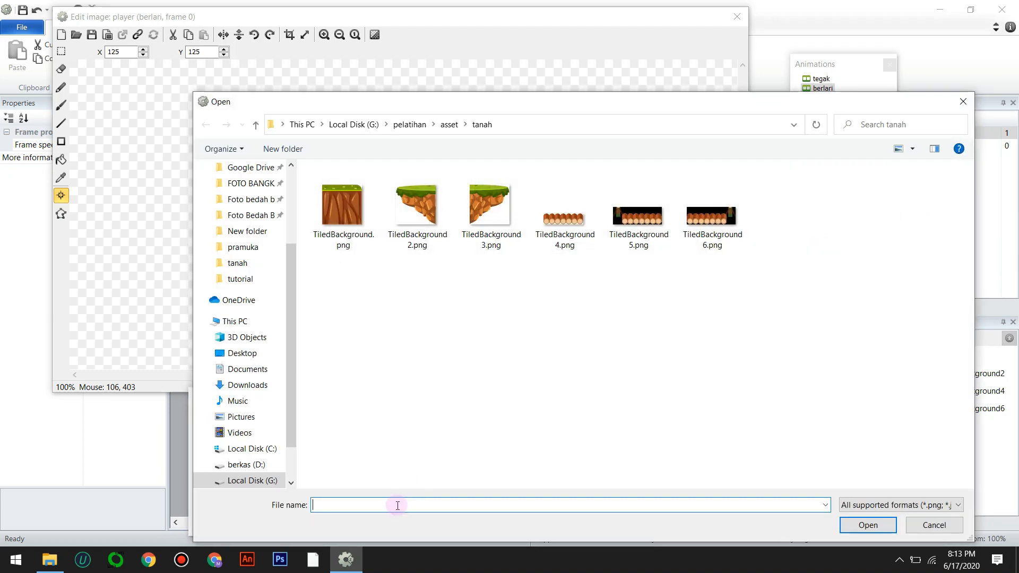
pyautogui.click(447, 125)
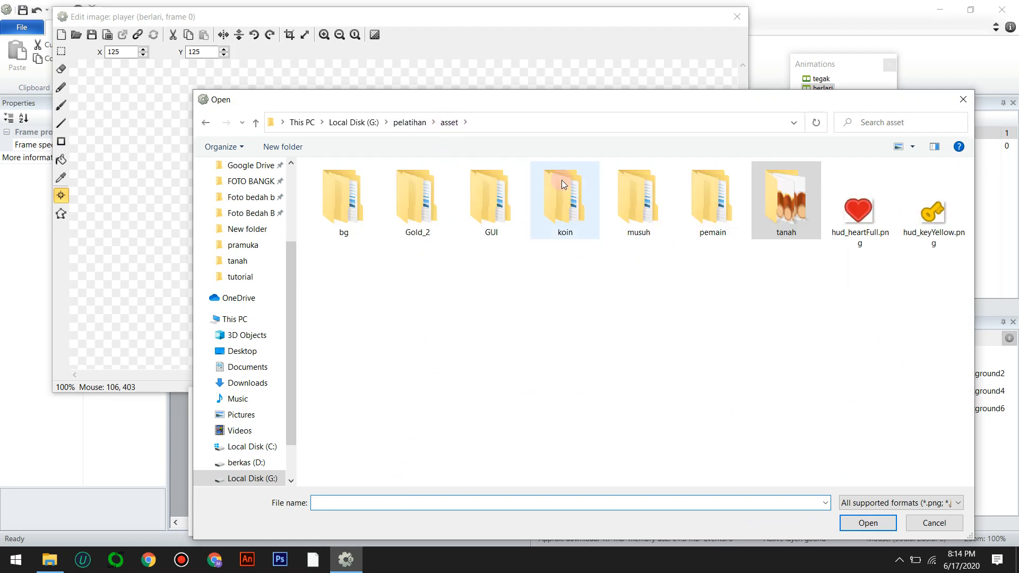
pyautogui.doubleClick(727, 199)
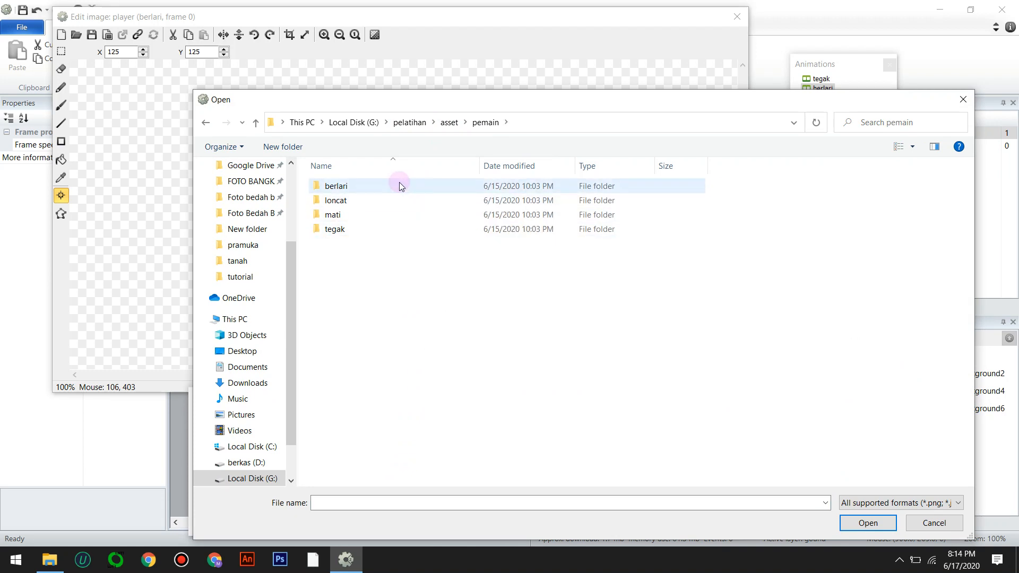
pyautogui.moveTo(642, 103); pyautogui.dragTo(621, 148)
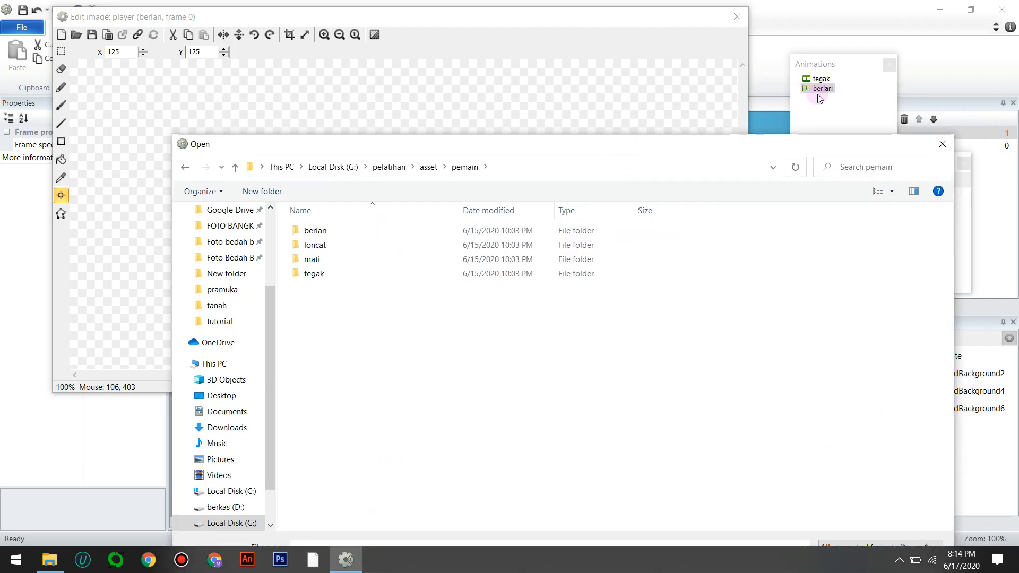
pyautogui.doubleClick(352, 234)
# Import all images from 000.png to 007.png as berlari frames and delete the empty frame 0
pyautogui.click(336, 250)
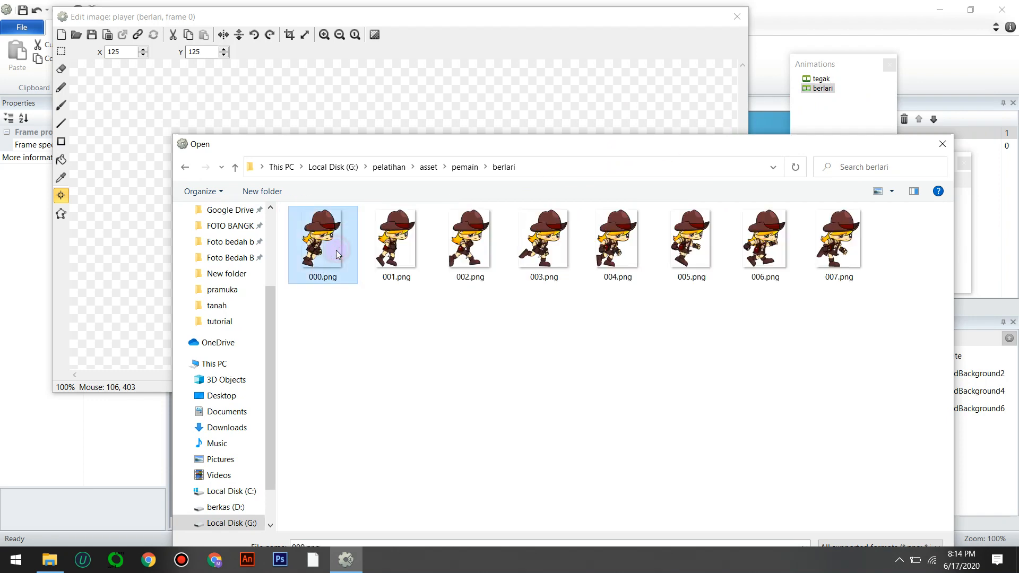
pyautogui.hotkey('ctrl', 'a')
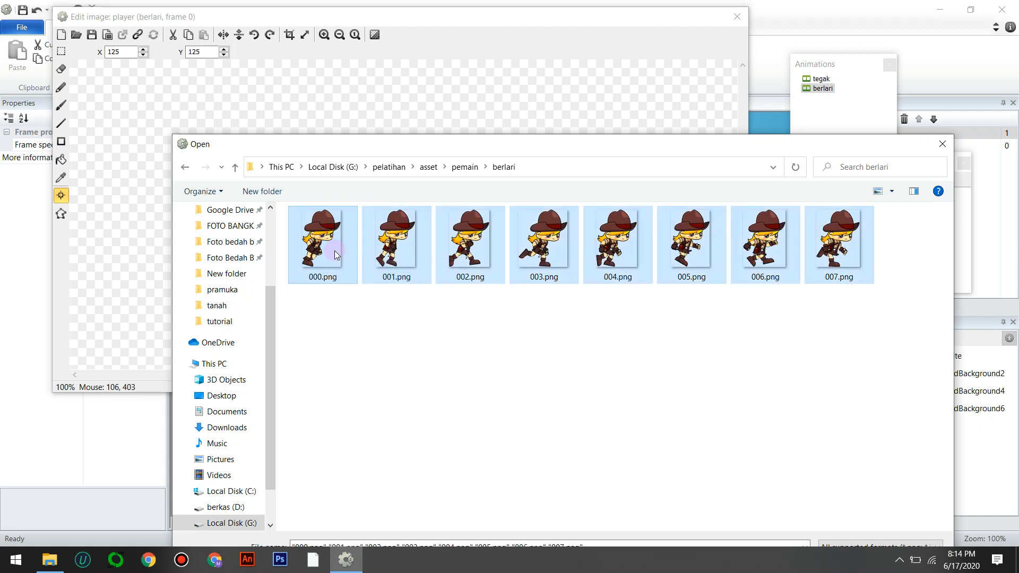
pyautogui.moveTo(472, 192); pyautogui.dragTo(479, 147)
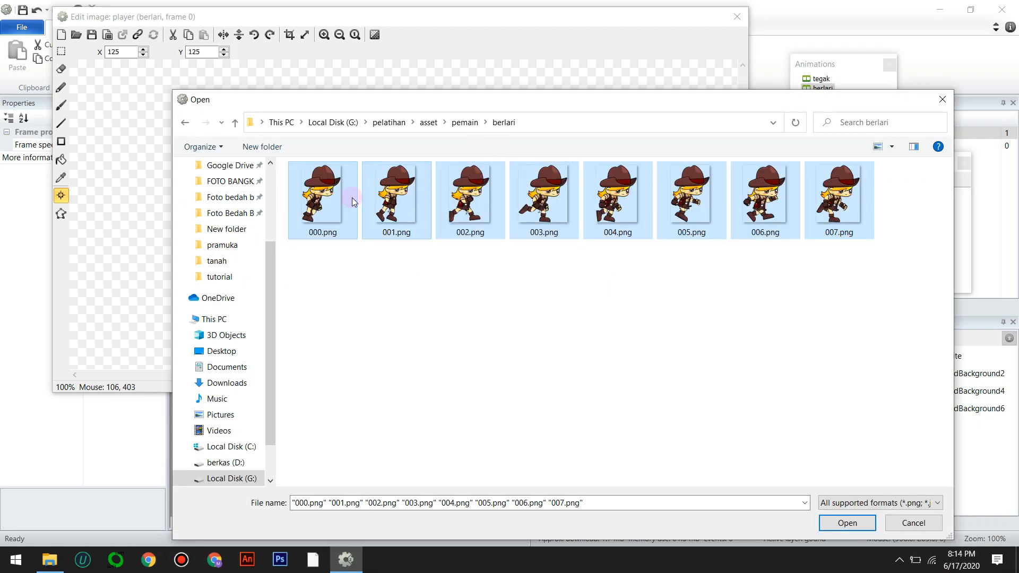
pyautogui.click(846, 523)
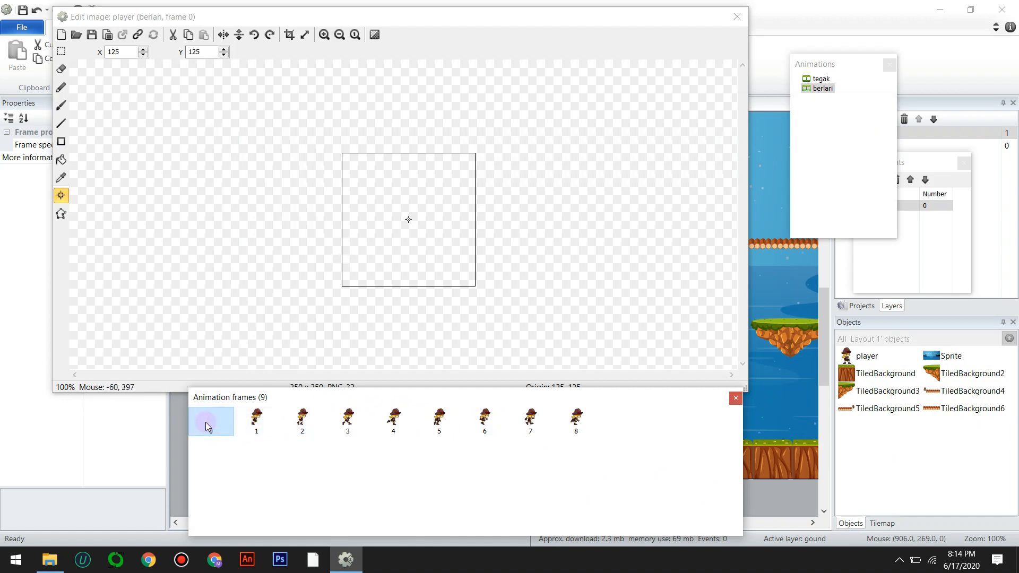
pyautogui.rightClick(206, 421)
pyautogui.click(231, 446)
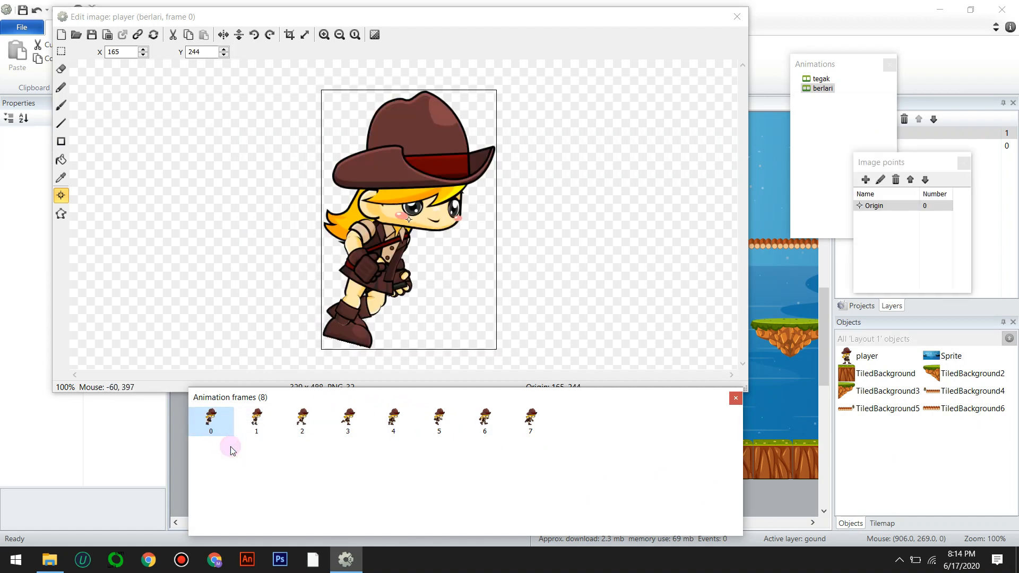
# Look through the imported berlari frames to check where their origin points sit
pyautogui.click(256, 420)
pyautogui.click(211, 419)
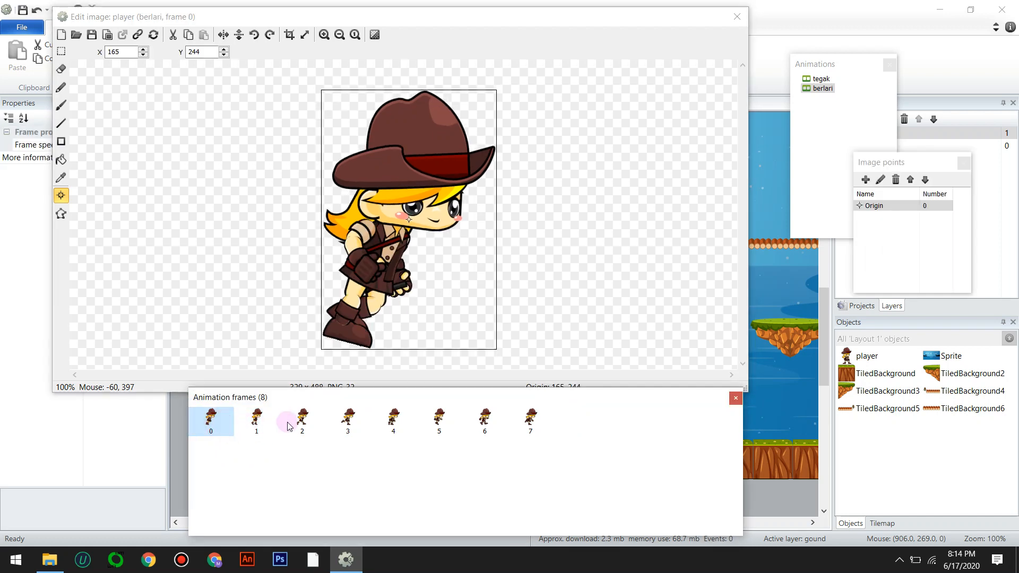
pyautogui.click(298, 420)
pyautogui.click(347, 419)
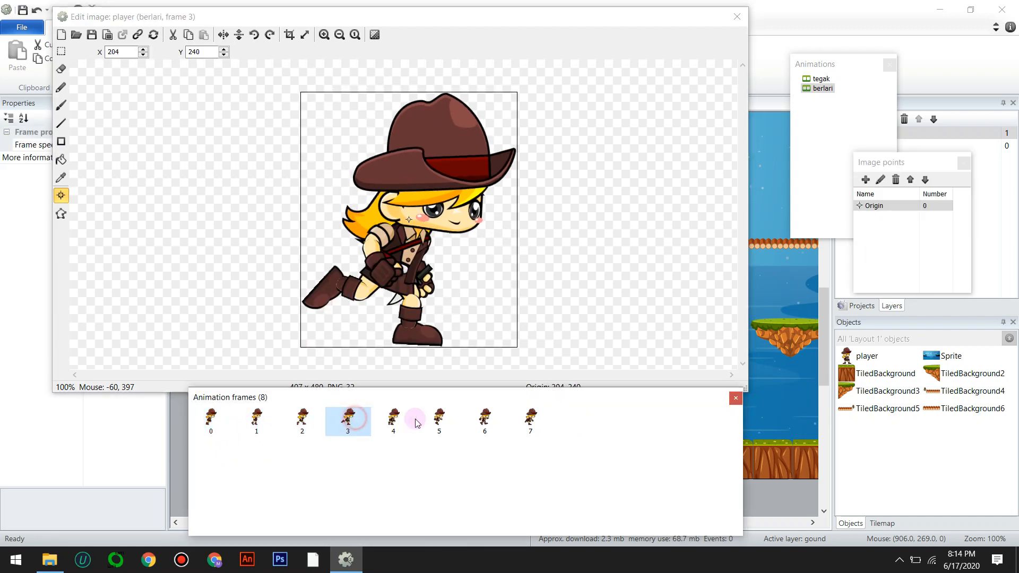
pyautogui.click(393, 419)
pyautogui.click(441, 419)
pyautogui.click(530, 419)
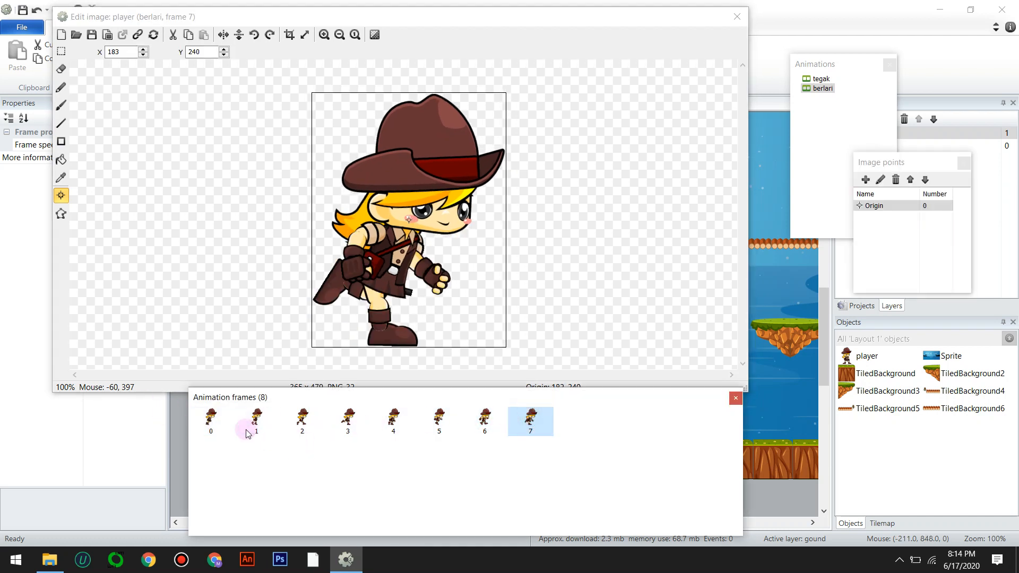
# Quick-assign the origin point of berlari frame 0 to Bottom
pyautogui.click(207, 420)
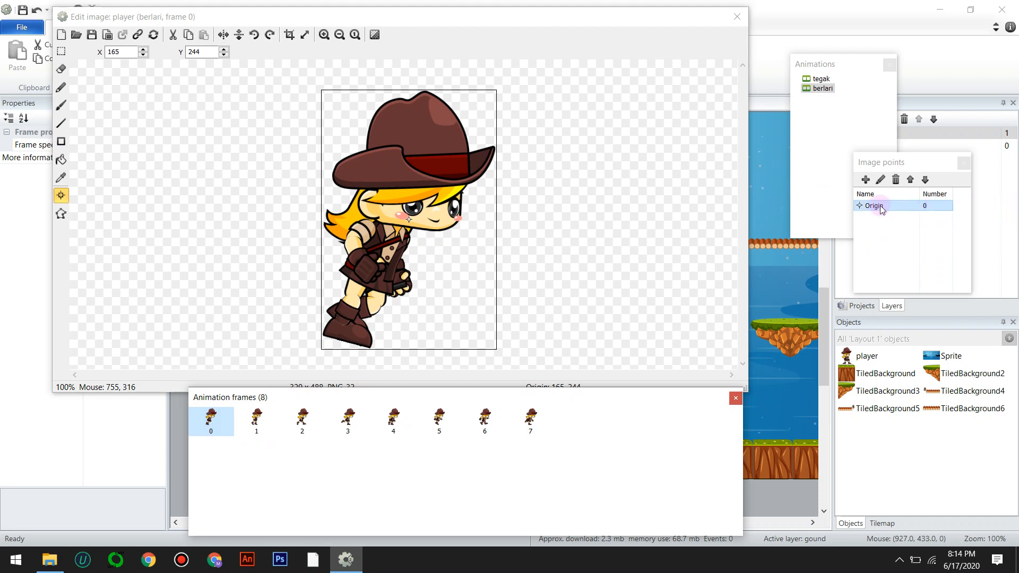
pyautogui.click(61, 196)
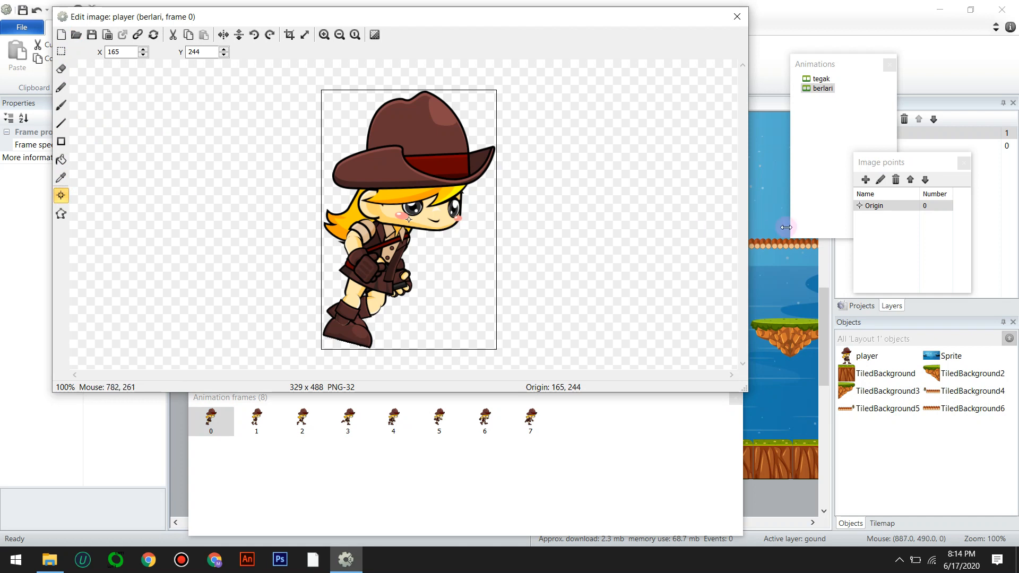
pyautogui.rightClick(899, 205)
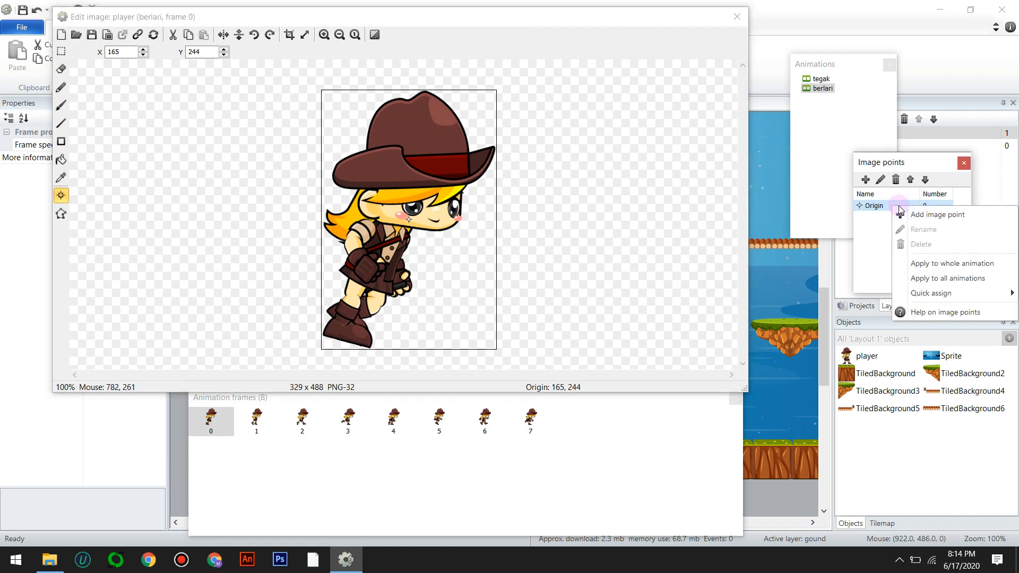
pyautogui.moveTo(946, 293)
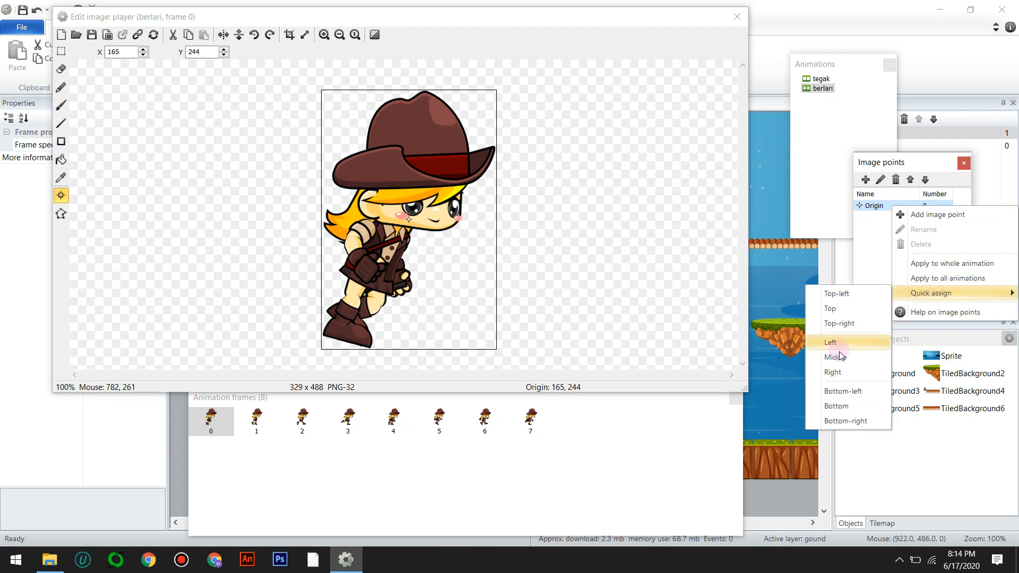
pyautogui.click(835, 408)
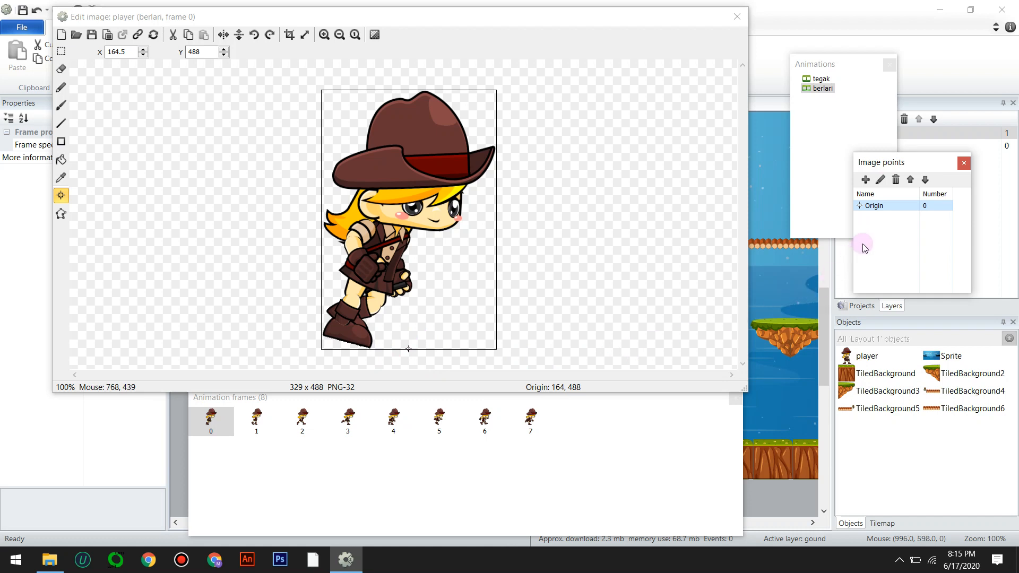
# Apply the origin of berlari frame 0 to all animations and accept the replacement in every frame
pyautogui.rightClick(894, 206)
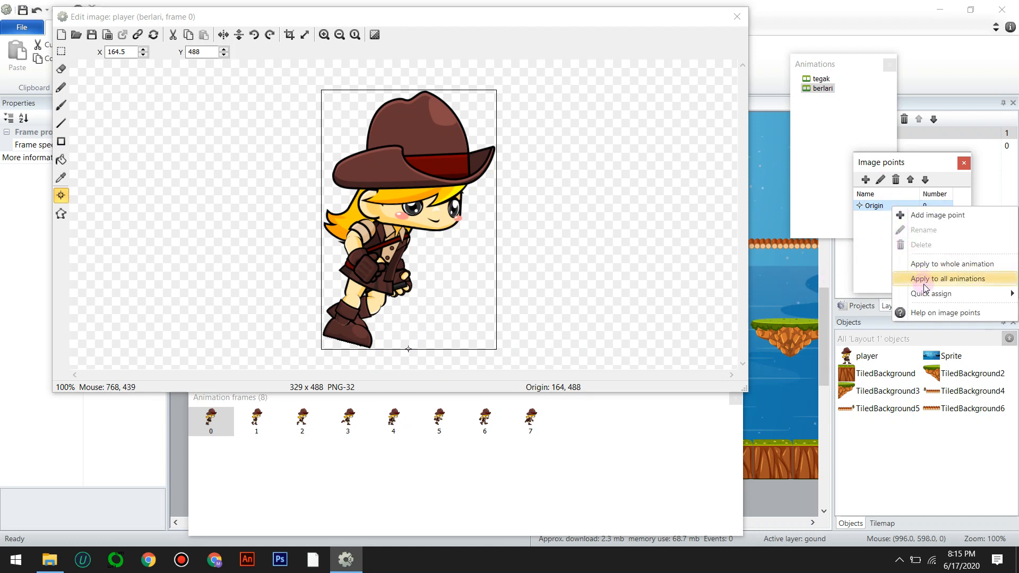
pyautogui.click(957, 279)
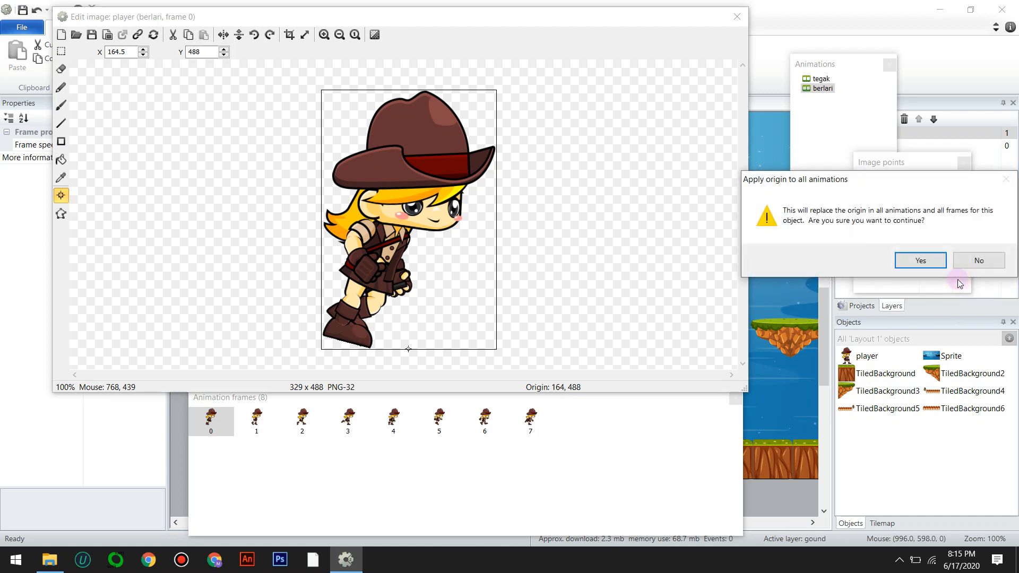
pyautogui.click(920, 259)
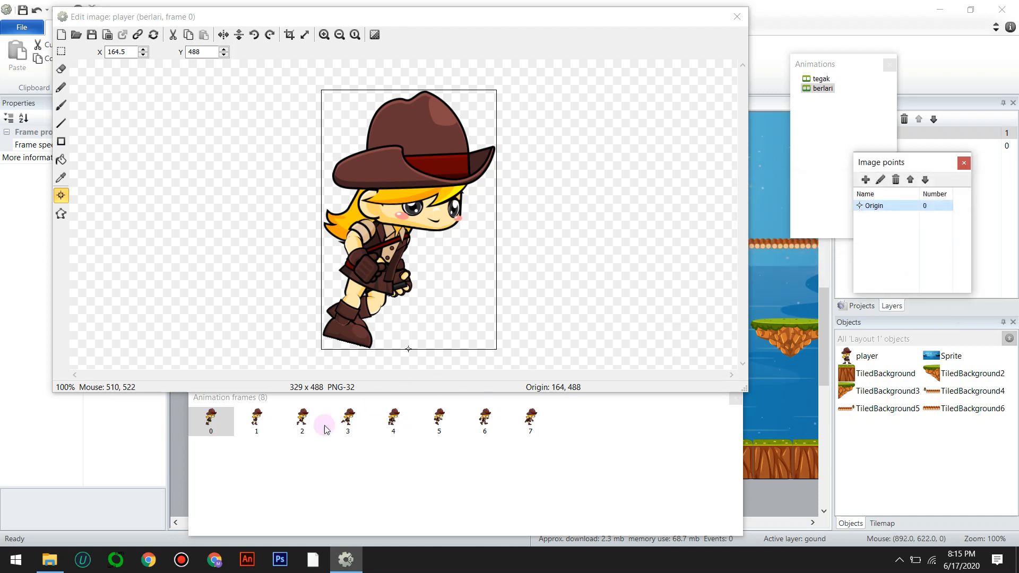
# Examine berlari frames 1 to 6 to verify the origin point's placement in each
pyautogui.click(257, 420)
pyautogui.click(302, 419)
pyautogui.click(347, 419)
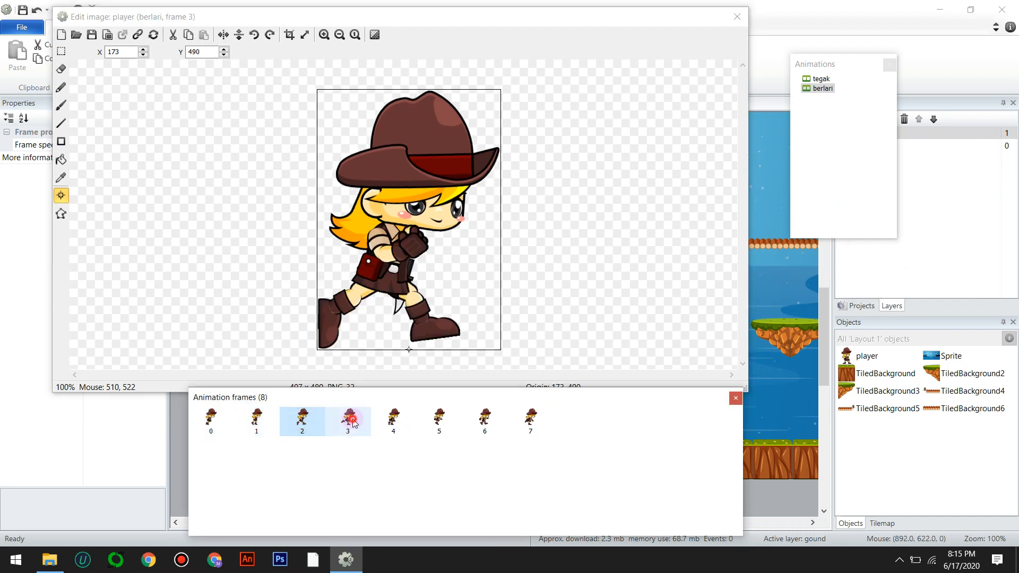
pyautogui.click(385, 423)
pyautogui.click(433, 424)
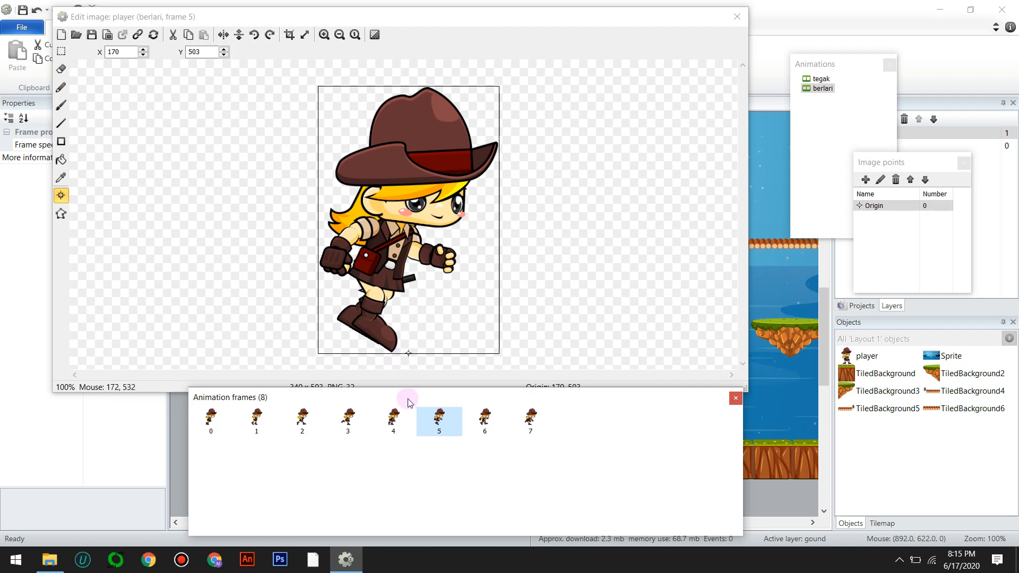
pyautogui.click(484, 419)
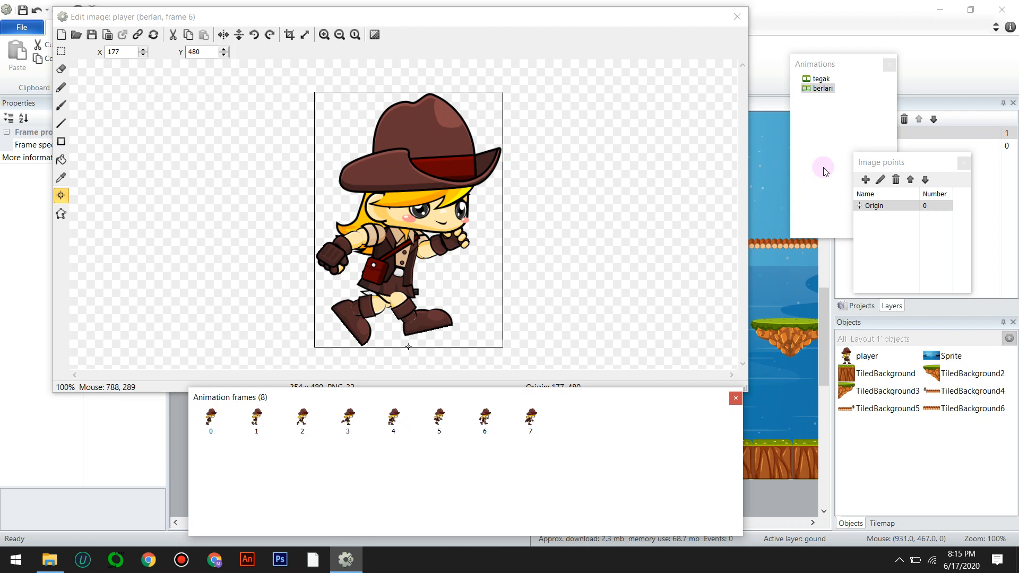
# Add a third animation to the player sprite and name it loncat
pyautogui.rightClick(820, 102)
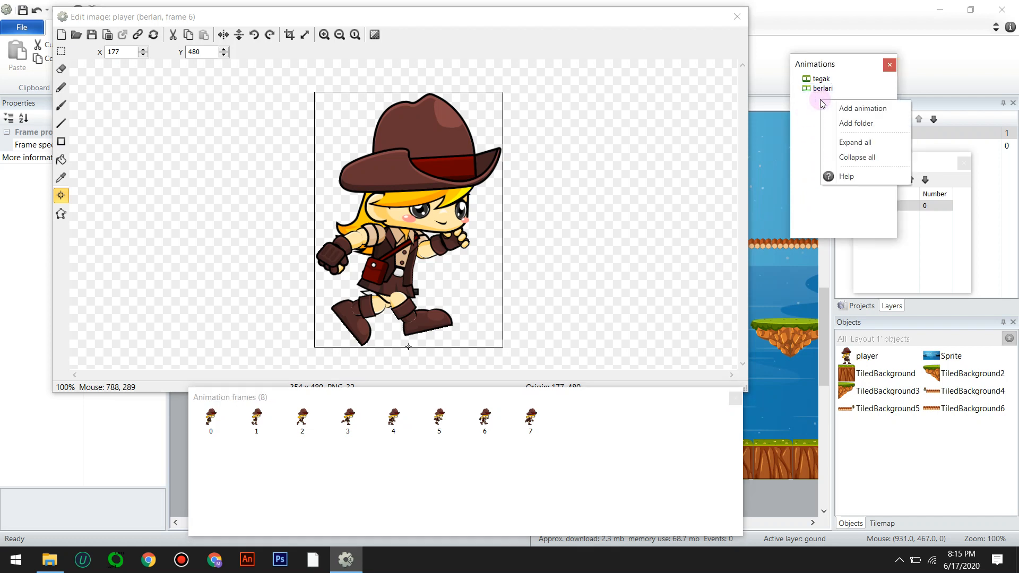
pyautogui.click(835, 107)
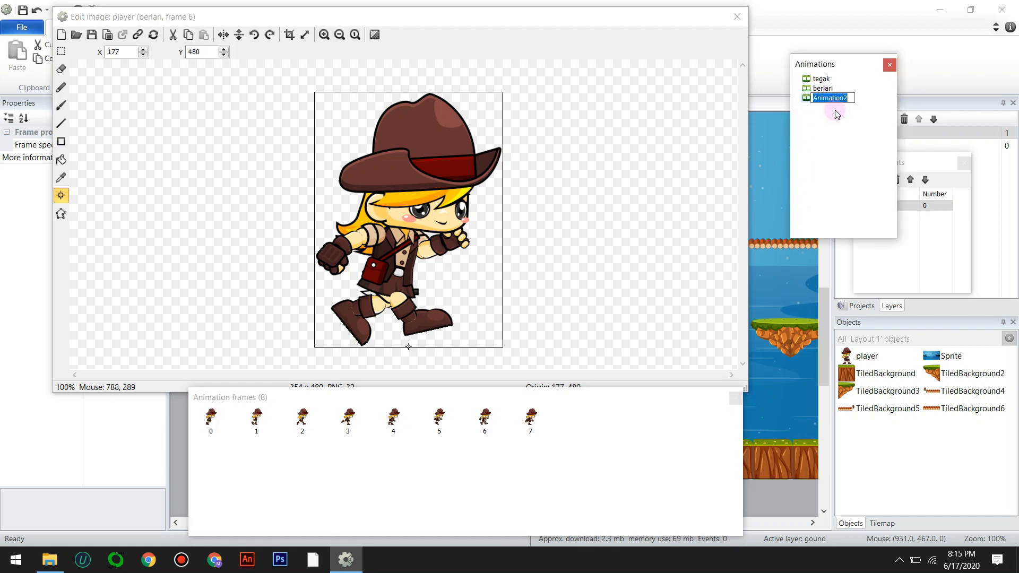
pyautogui.write('loncat')
pyautogui.press('Return')
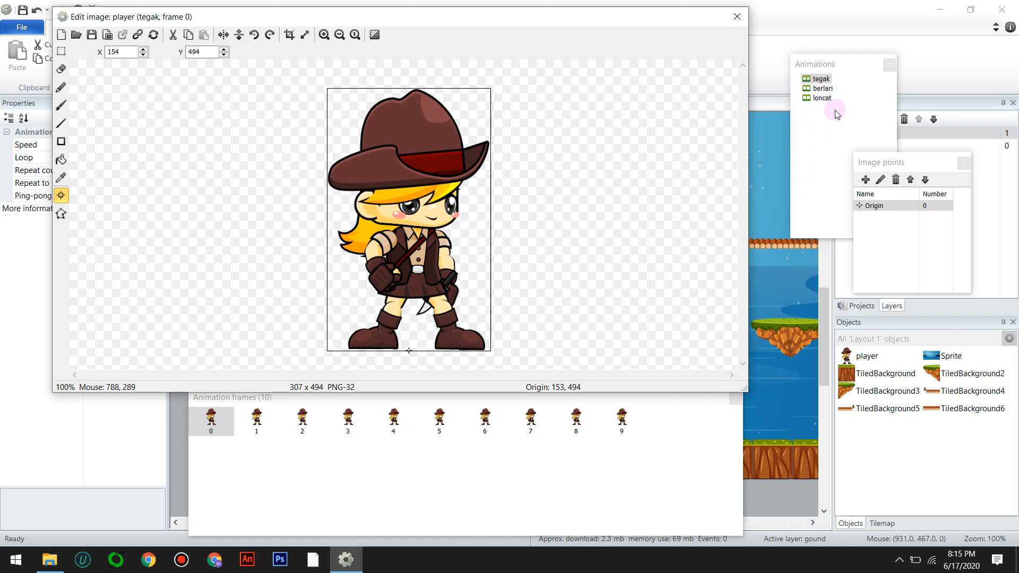
# Import frames 000.png to 003.png from the pemain/loncat folder into the loncat animation and delete its blank first frame
pyautogui.click(822, 99)
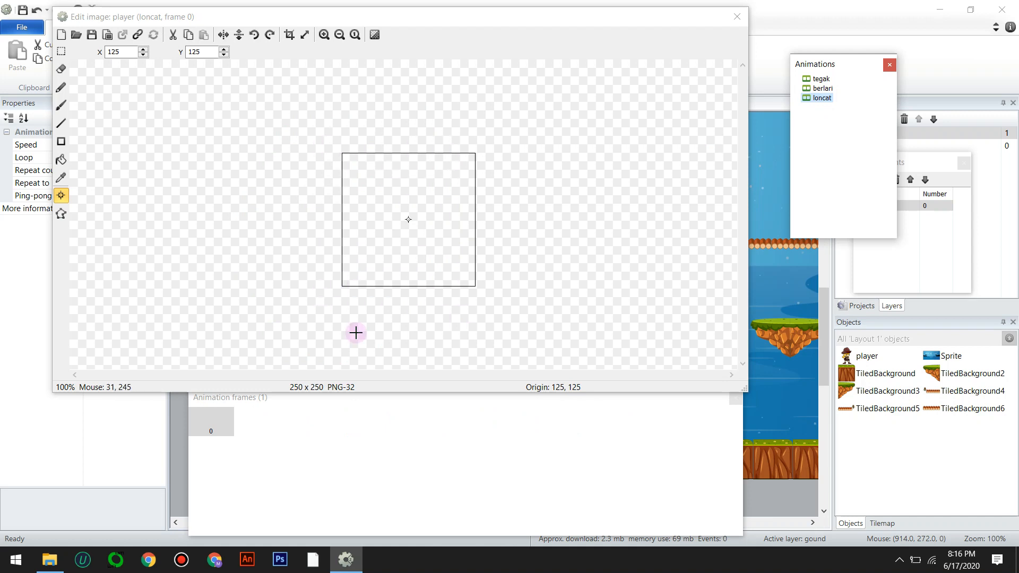
pyautogui.rightClick(260, 431)
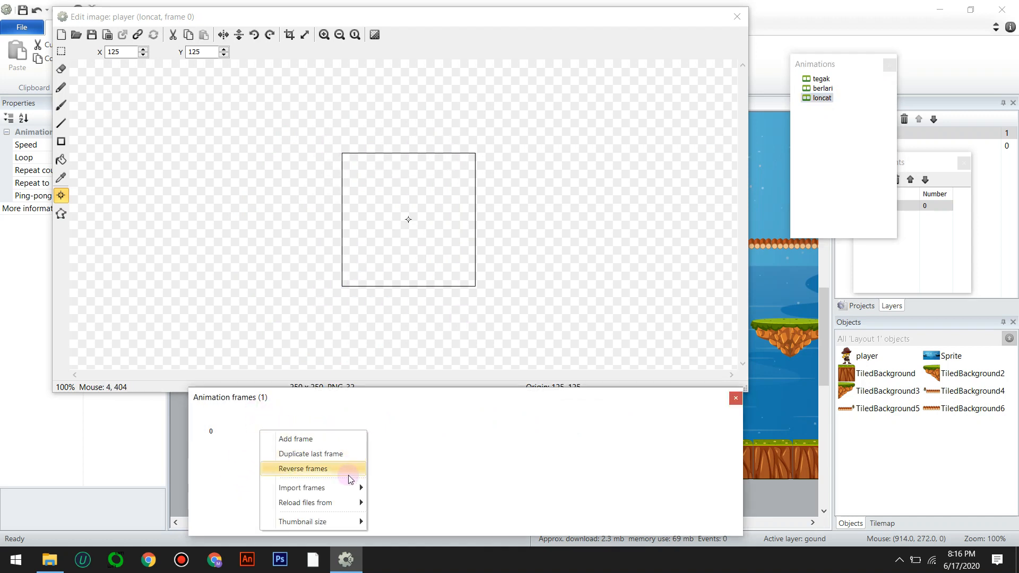
pyautogui.moveTo(346, 493)
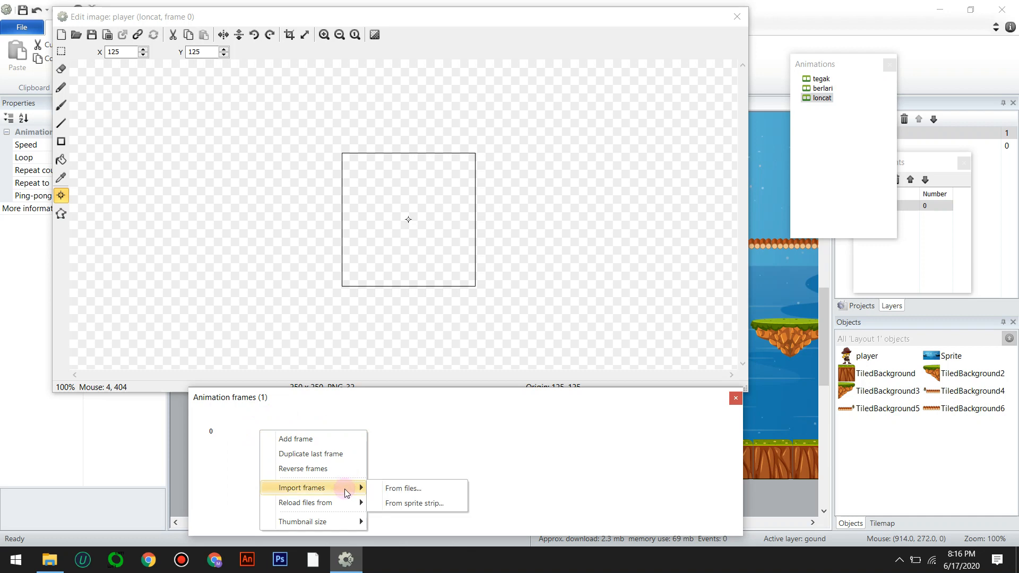
pyautogui.click(387, 488)
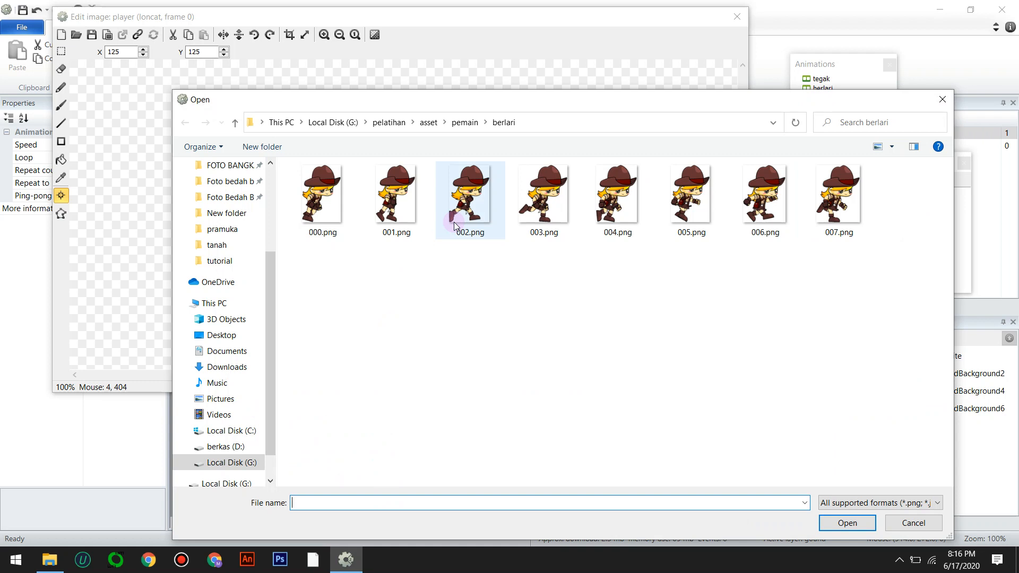
pyautogui.click(466, 123)
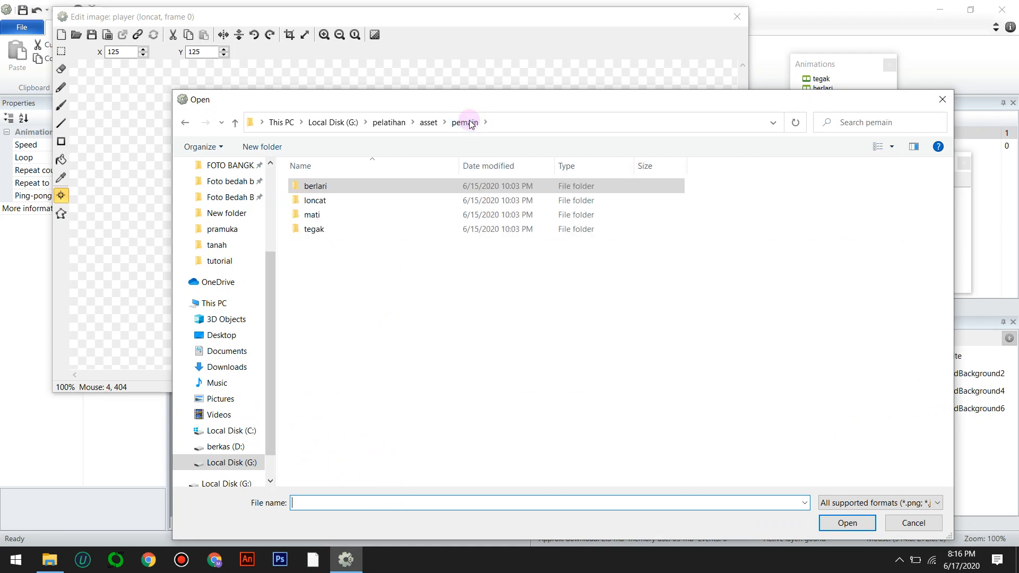
pyautogui.doubleClick(375, 202)
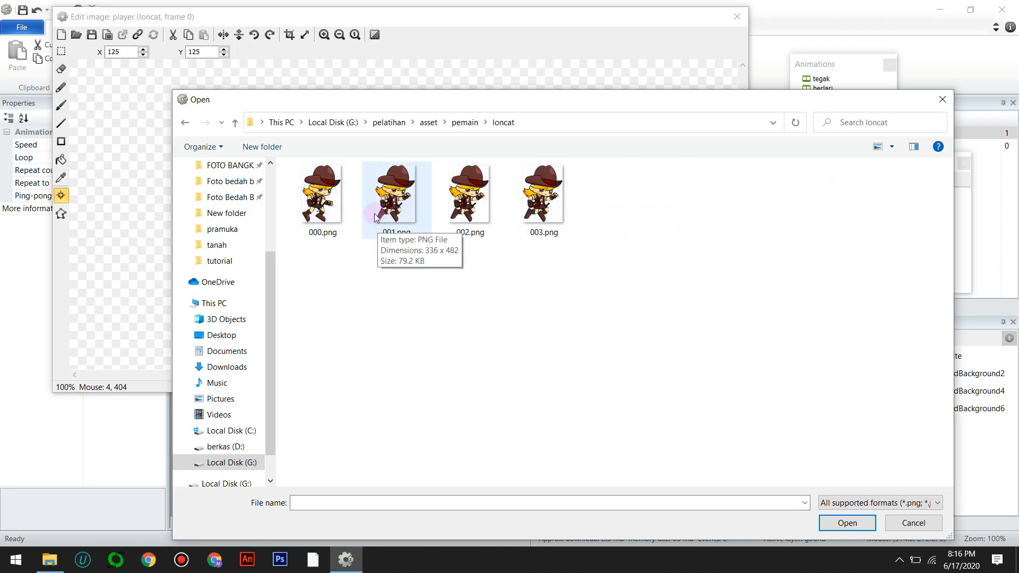
pyautogui.click(340, 200)
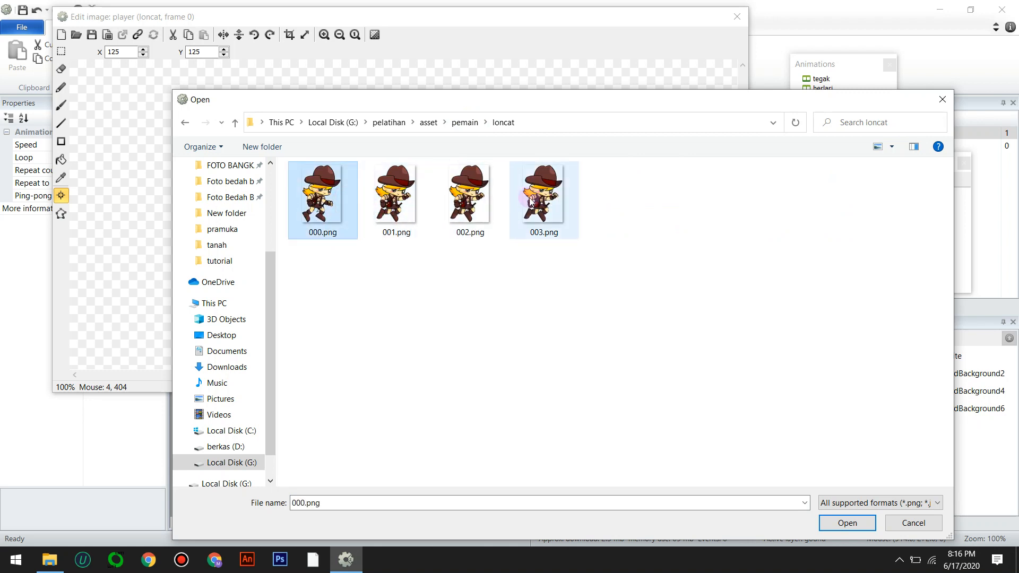
pyautogui.keyDown('shift'); pyautogui.click(544, 202); pyautogui.keyUp('shift')
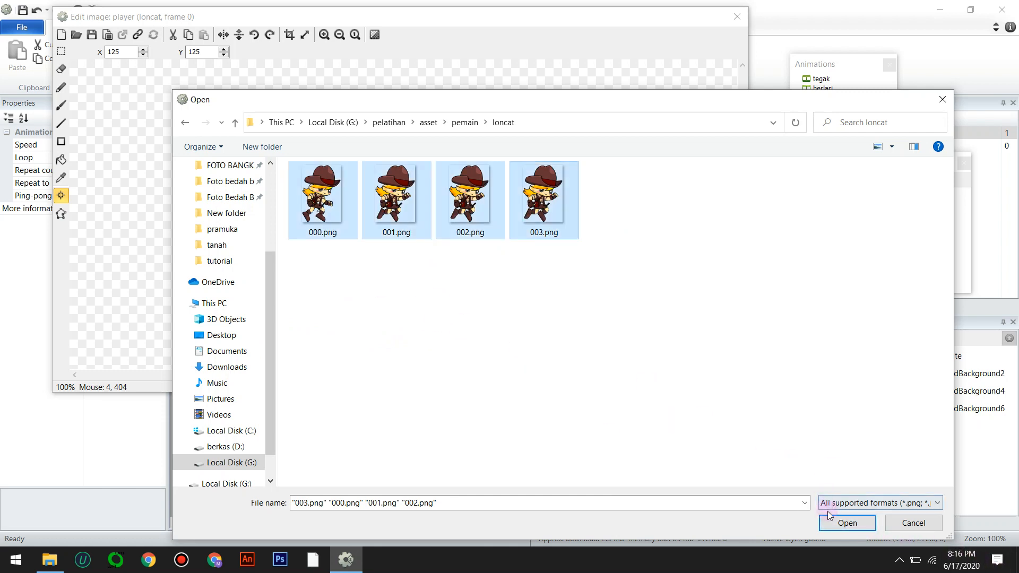
pyautogui.click(847, 523)
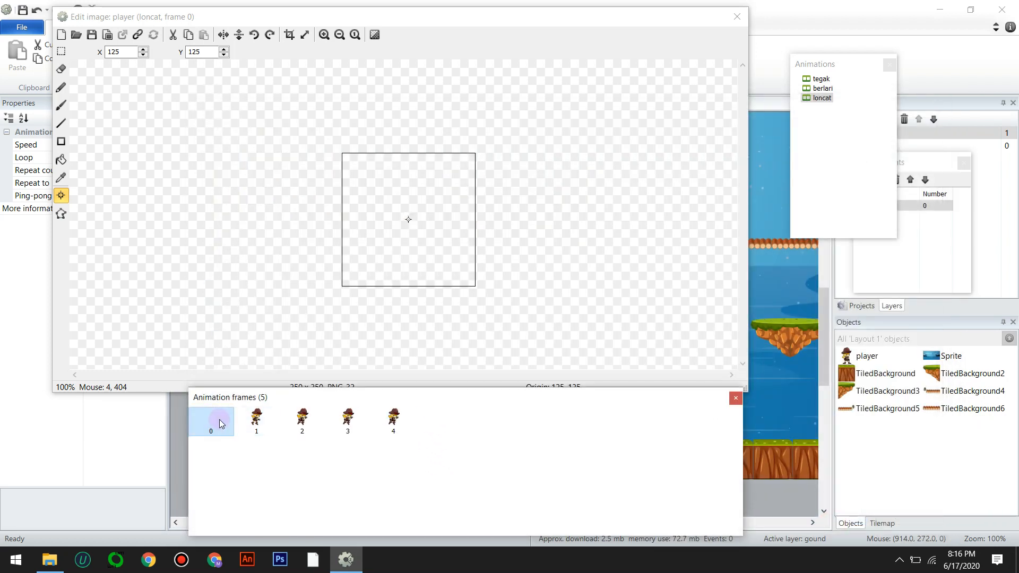
pyautogui.rightClick(219, 419)
pyautogui.click(230, 445)
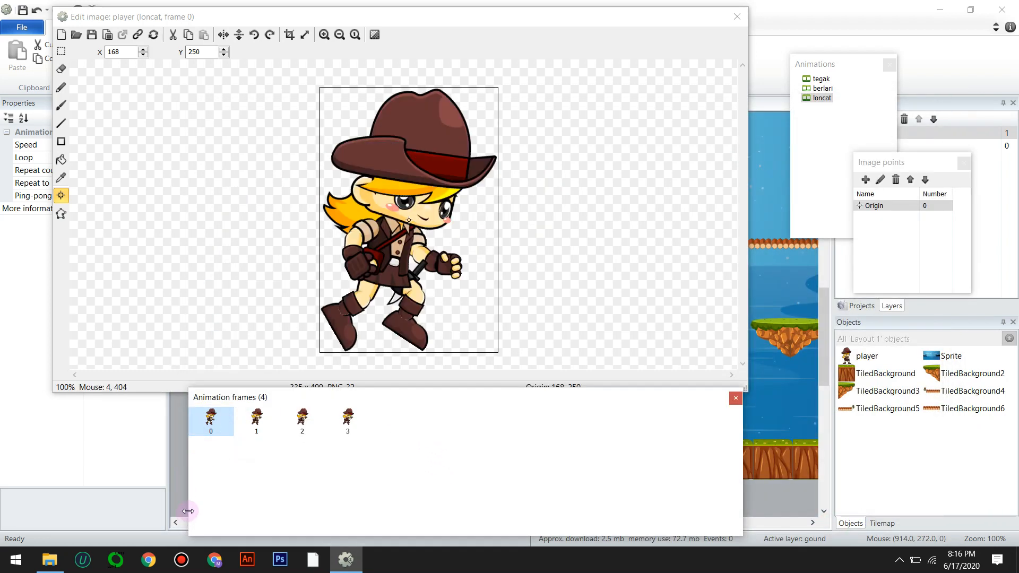
# Quick-assign the origin point of loncat frame 0 to Bottom
pyautogui.click(211, 434)
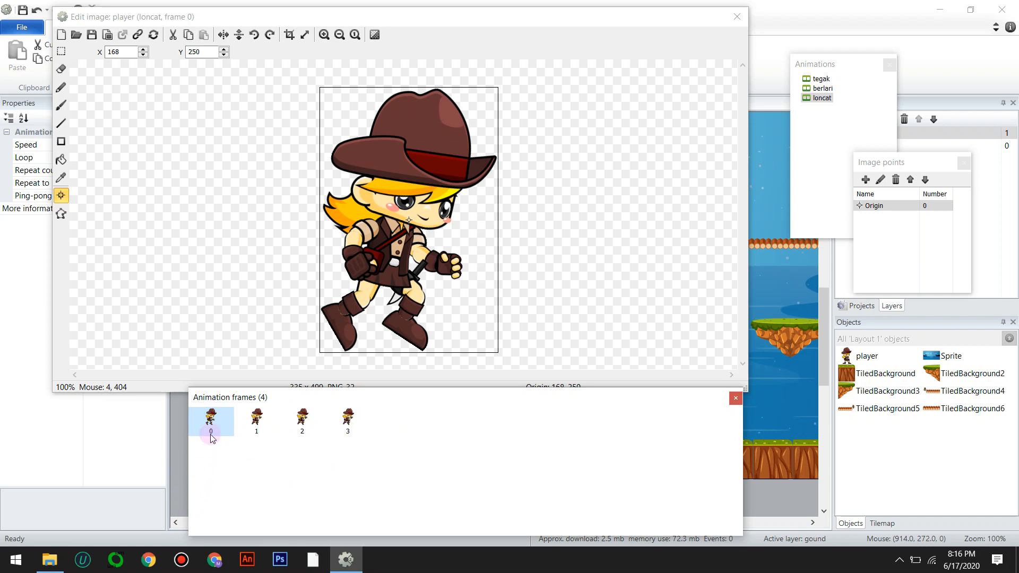
pyautogui.rightClick(878, 205)
pyautogui.moveTo(917, 291)
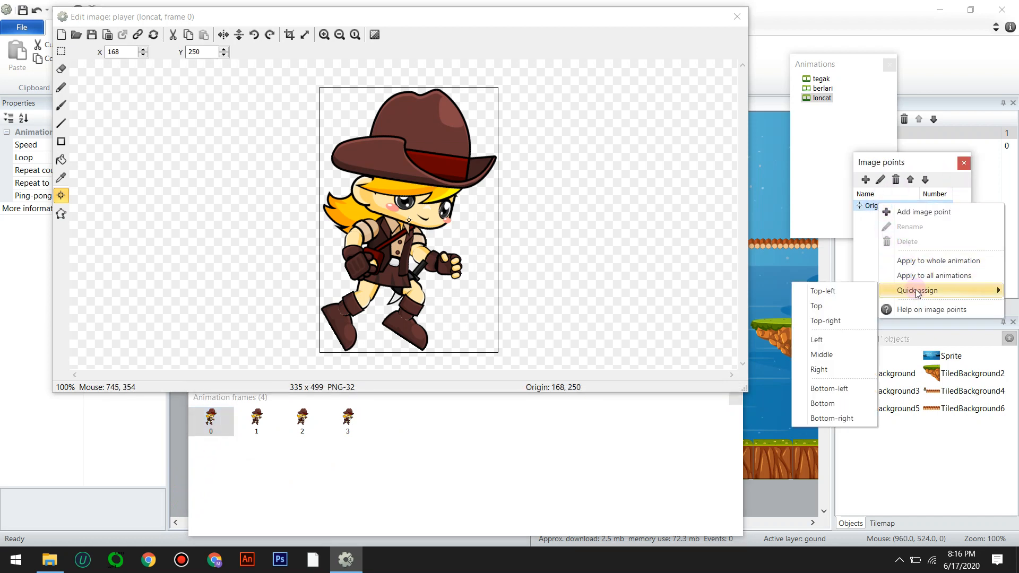
pyautogui.click(823, 404)
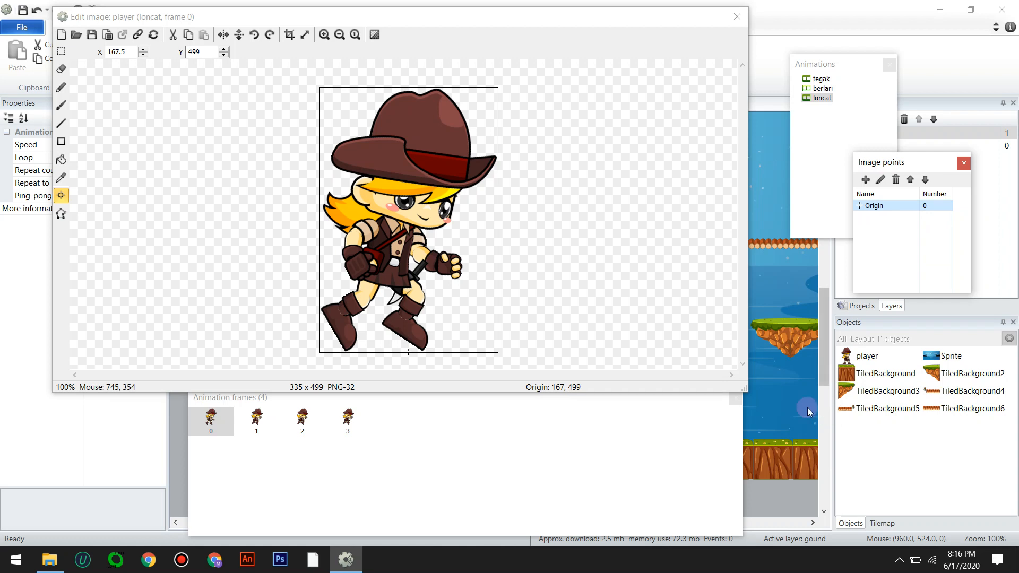
# Apply the origin of loncat frame 0 to all animations and accept the replacement in every frame
pyautogui.click(211, 417)
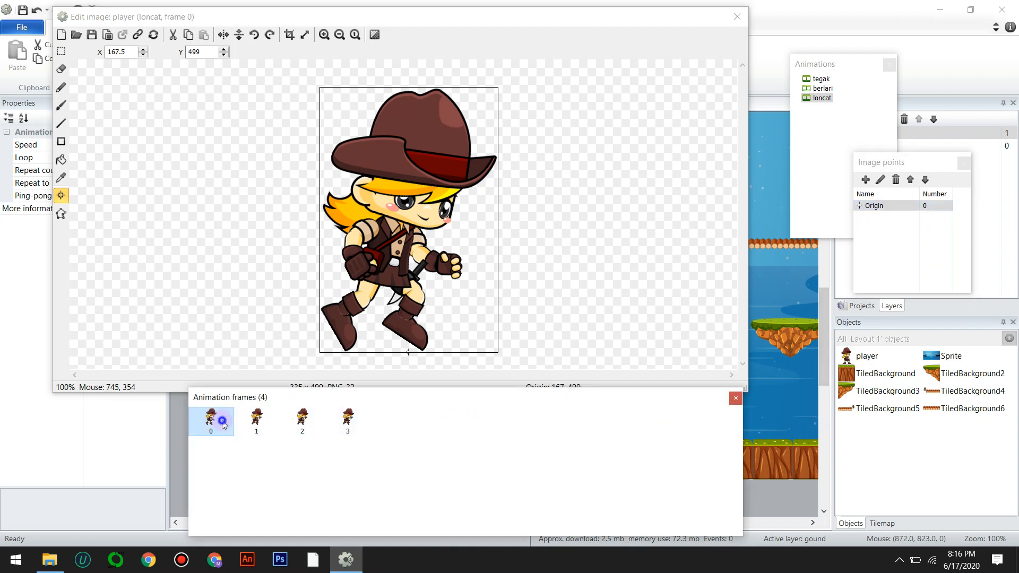
pyautogui.rightClick(211, 418)
pyautogui.click(643, 433)
pyautogui.click(211, 417)
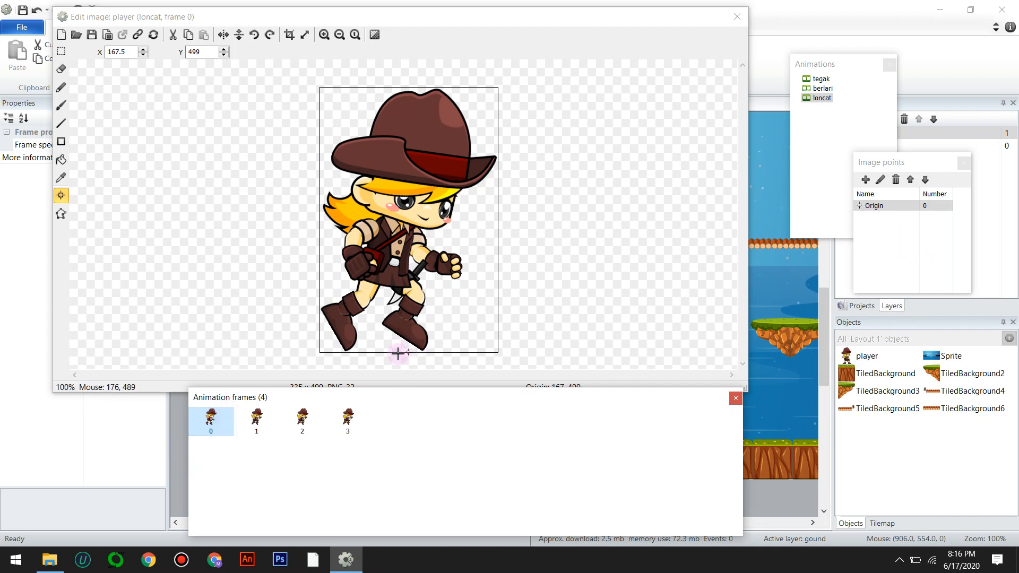
pyautogui.rightClick(870, 206)
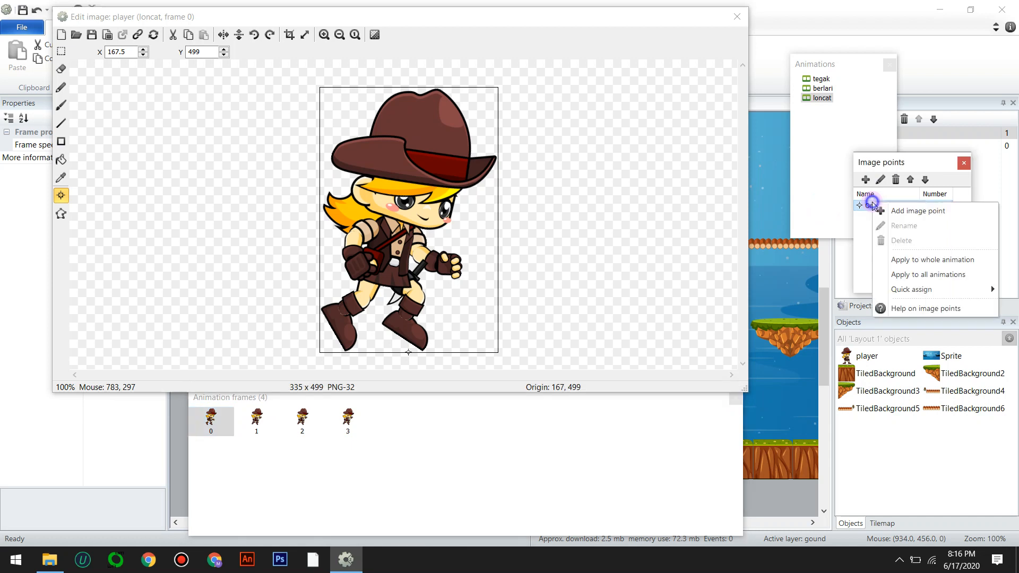
pyautogui.click(920, 275)
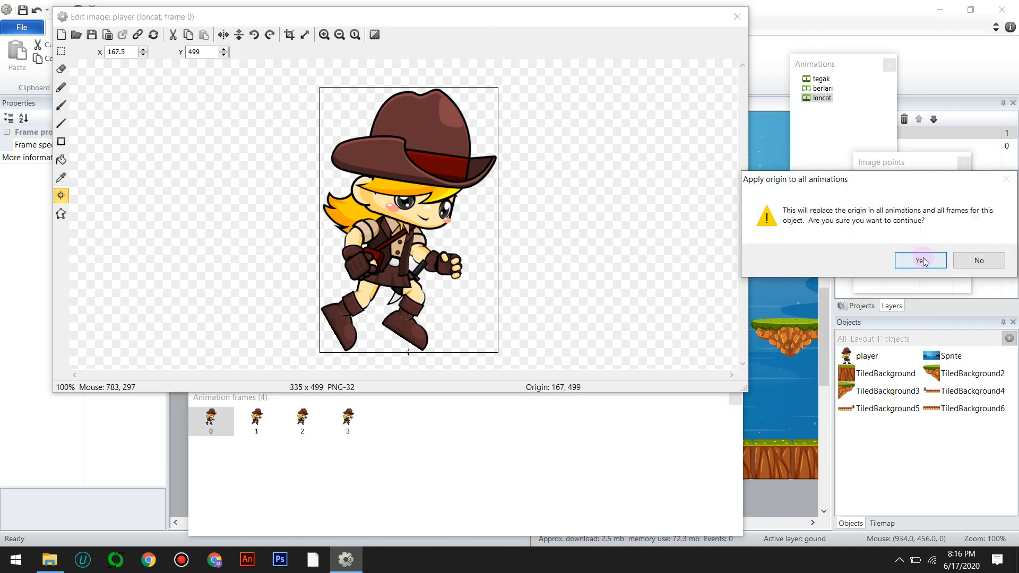
pyautogui.click(920, 259)
# Move the origin point of loncat frame 3 to about X 170, Y 277 and preview the loncat animation
pyautogui.click(250, 431)
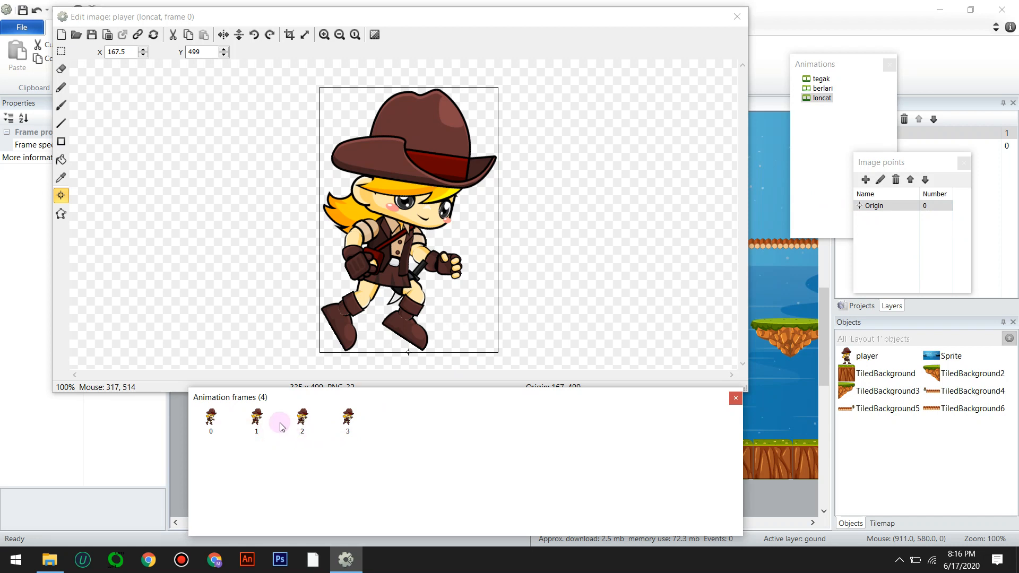
pyautogui.click(266, 417)
pyautogui.click(350, 418)
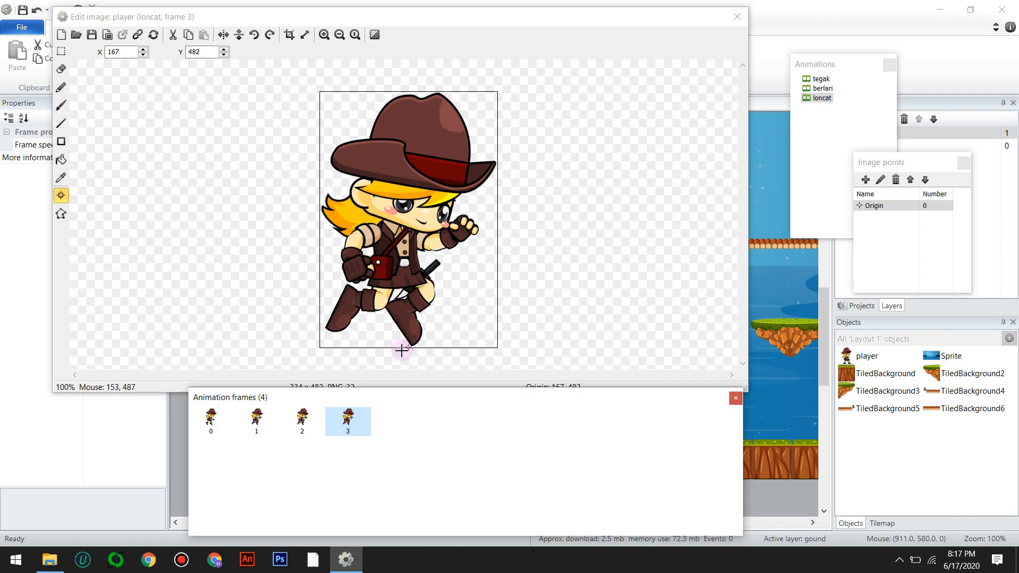
pyautogui.click(410, 238)
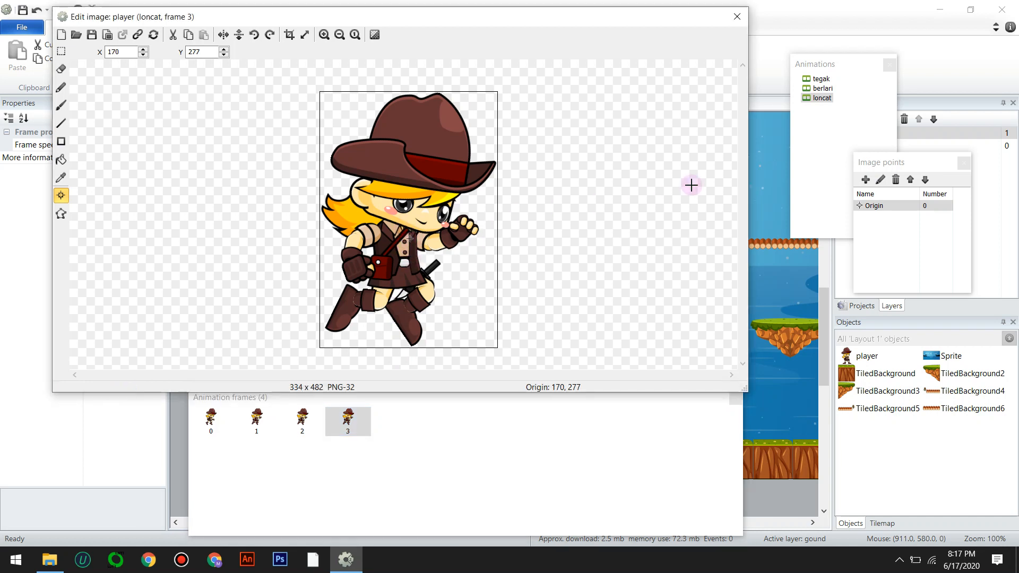
pyautogui.rightClick(817, 97)
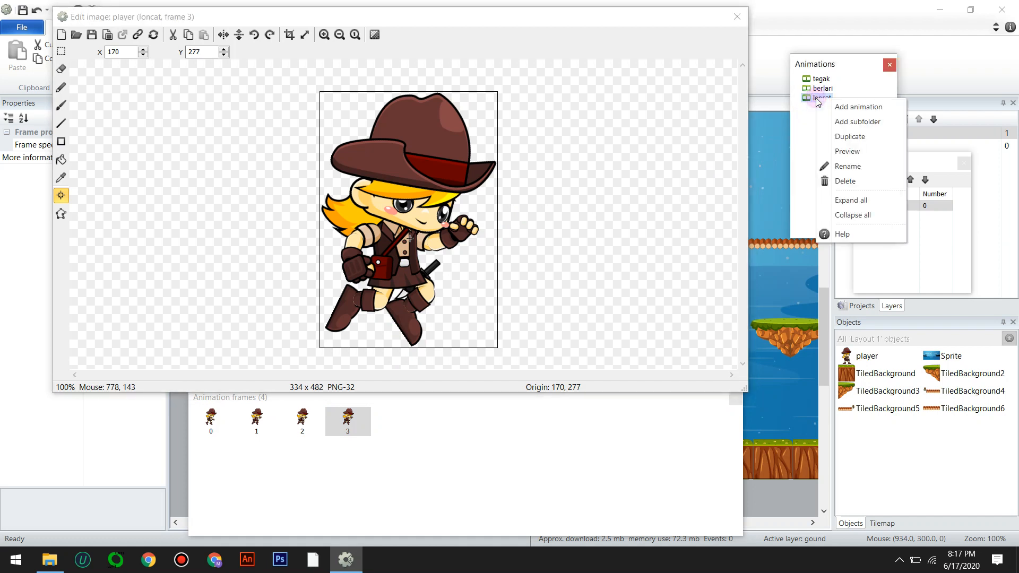
pyautogui.click(842, 153)
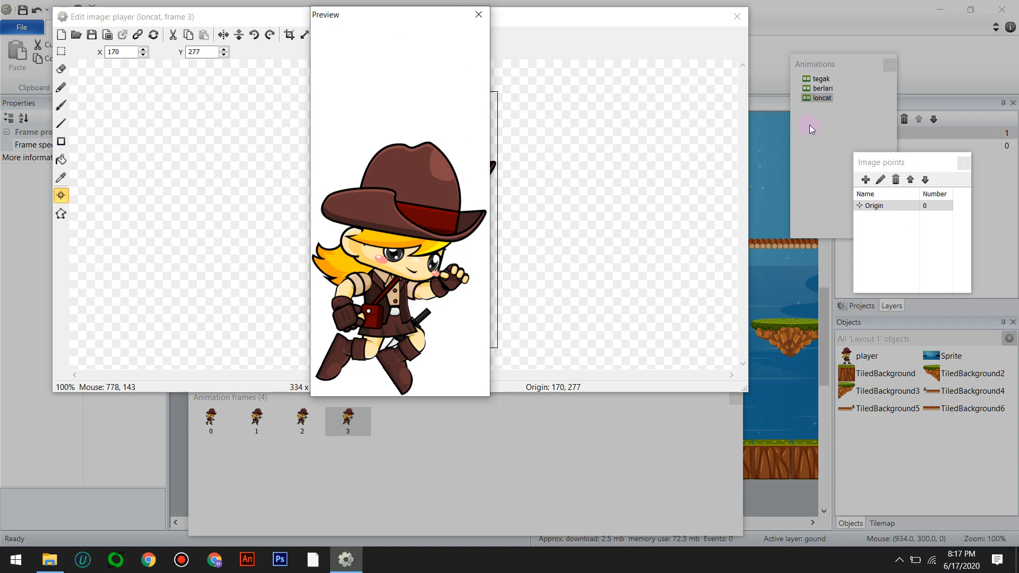
pyautogui.click(479, 15)
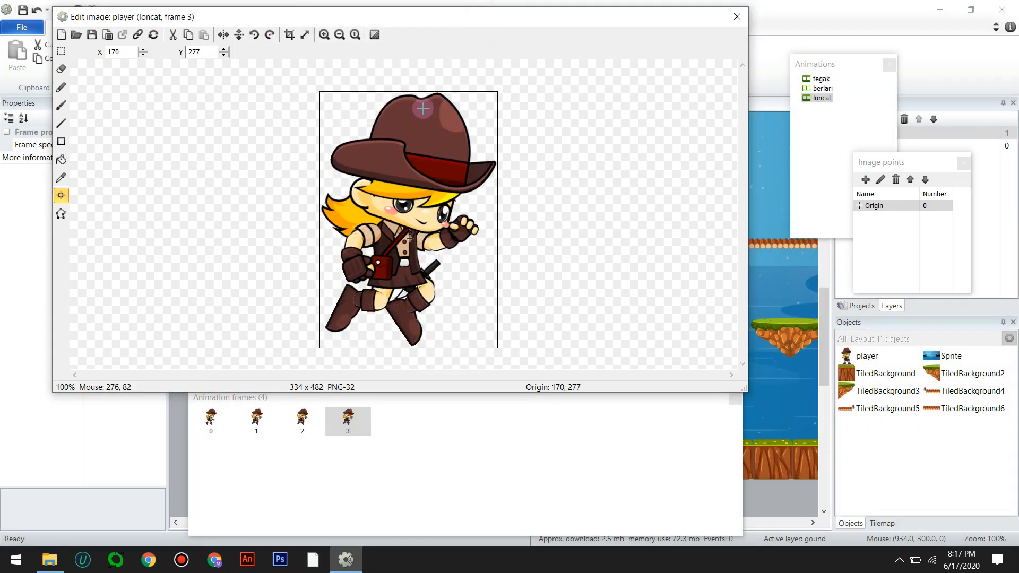
# Reposition the image editor clear of the animation properties and set the loncat animation's Loop to Yes
pyautogui.moveTo(380, 18); pyautogui.dragTo(535, 36)
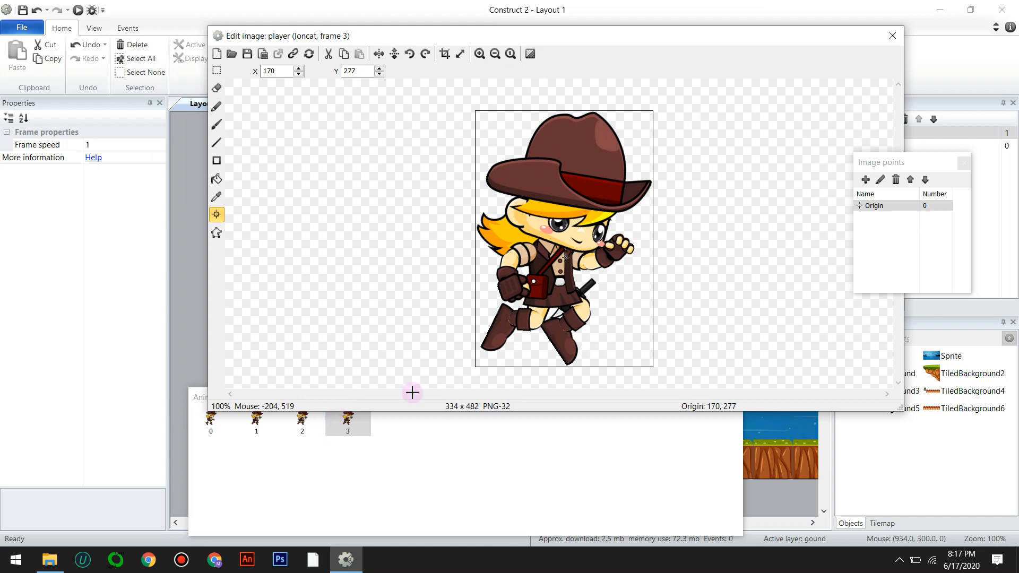
pyautogui.moveTo(813, 45); pyautogui.dragTo(725, 43)
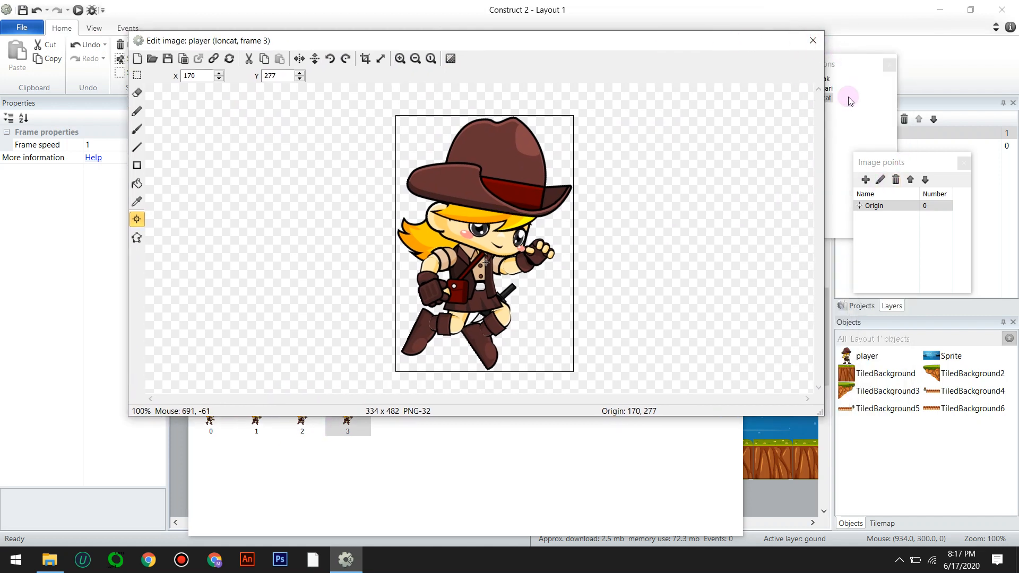
pyautogui.click(829, 99)
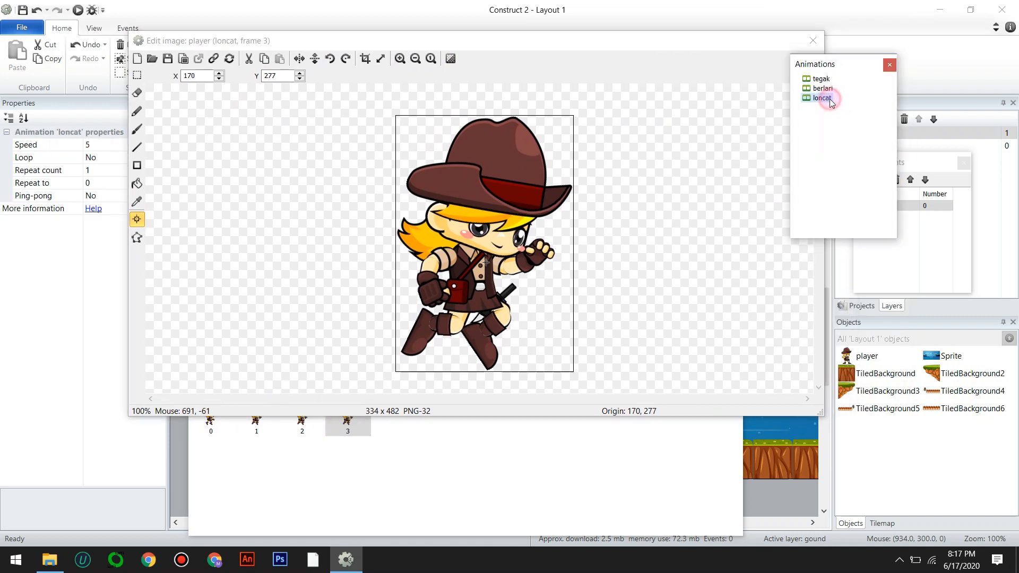
pyautogui.click(108, 158)
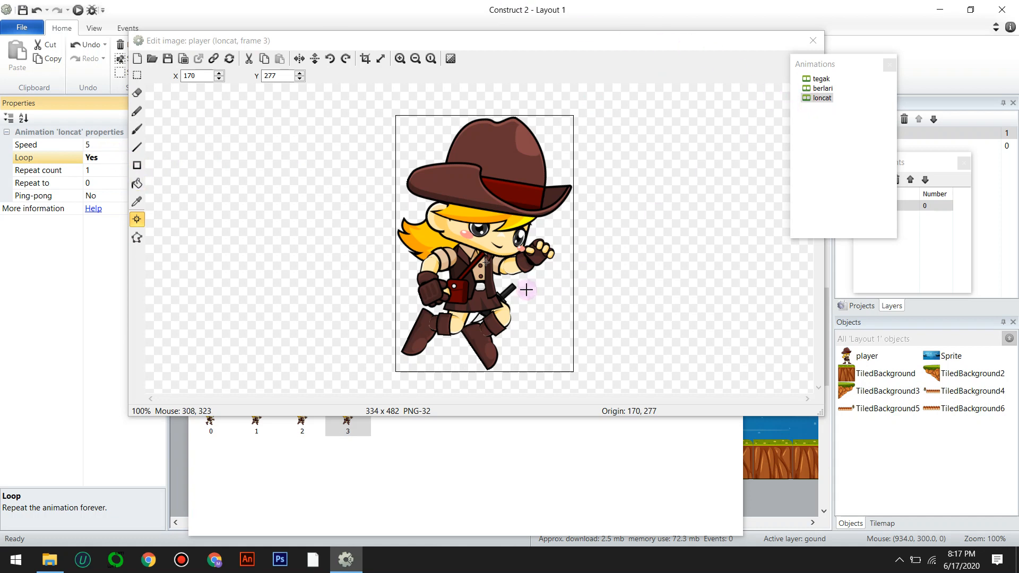
# Compare the origin points of loncat frames 2 and 3 and preview the looping loncat animation
pyautogui.click(294, 424)
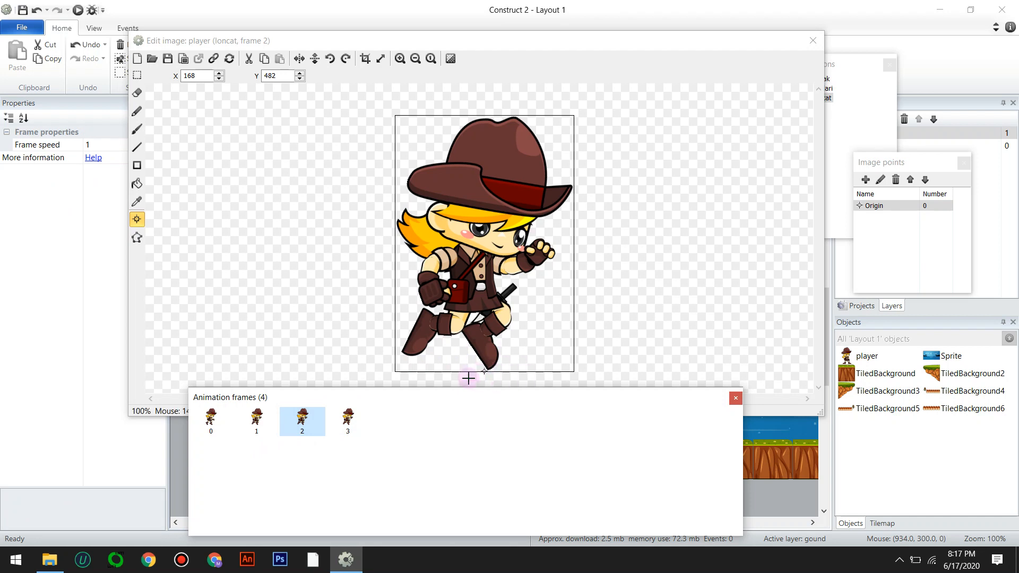
pyautogui.click(346, 420)
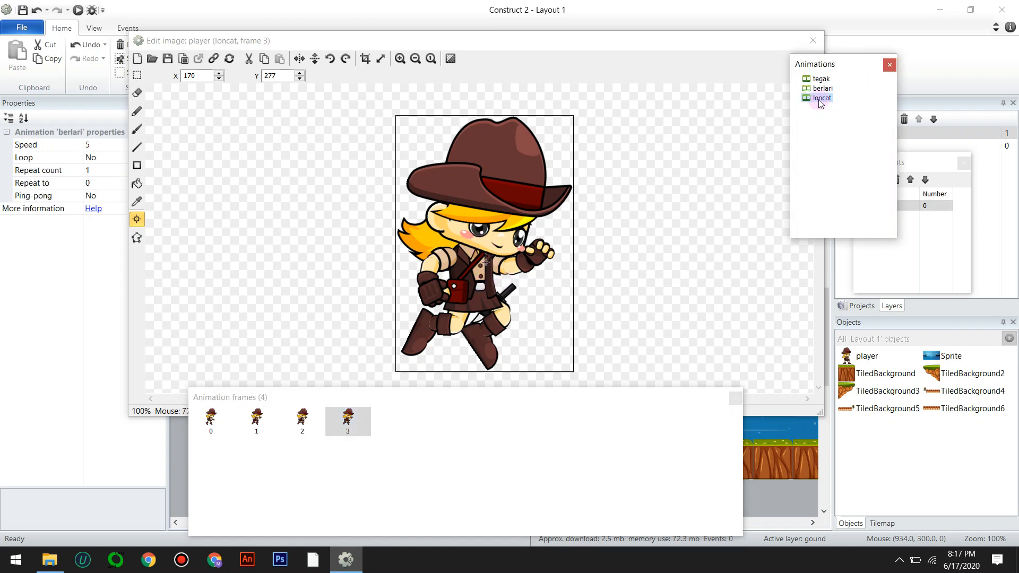
pyautogui.rightClick(820, 103)
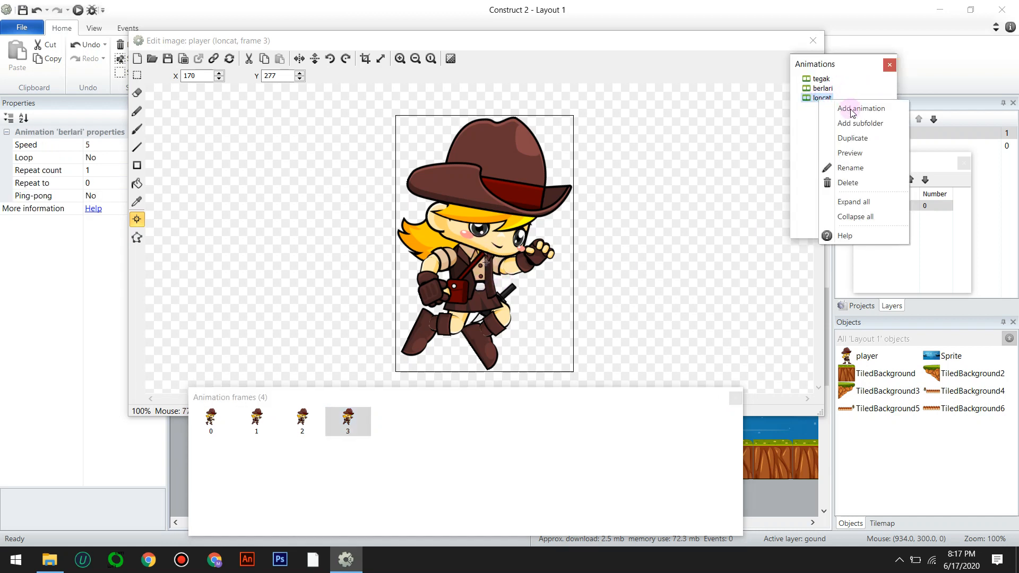
pyautogui.click(854, 152)
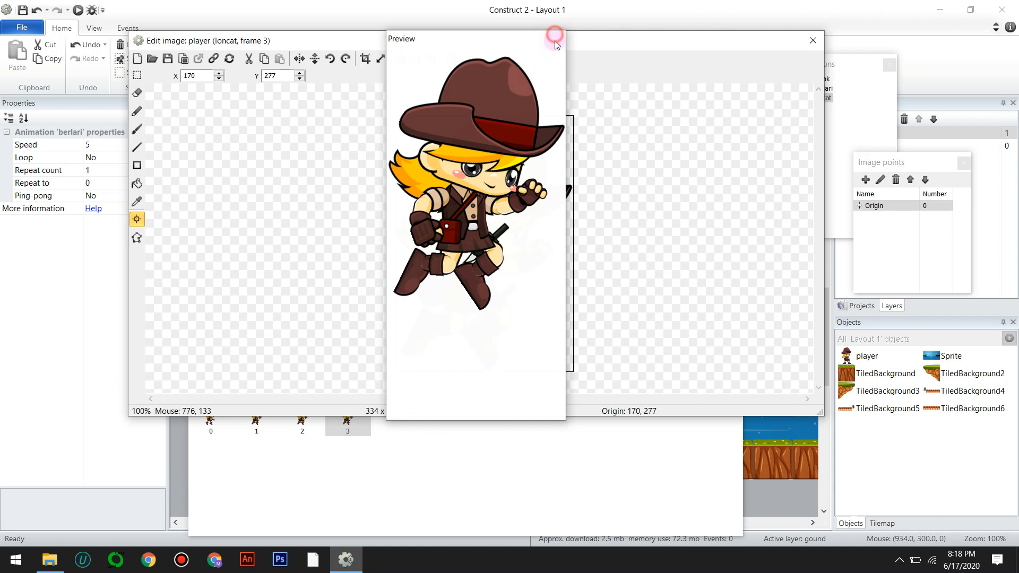
pyautogui.click(555, 38)
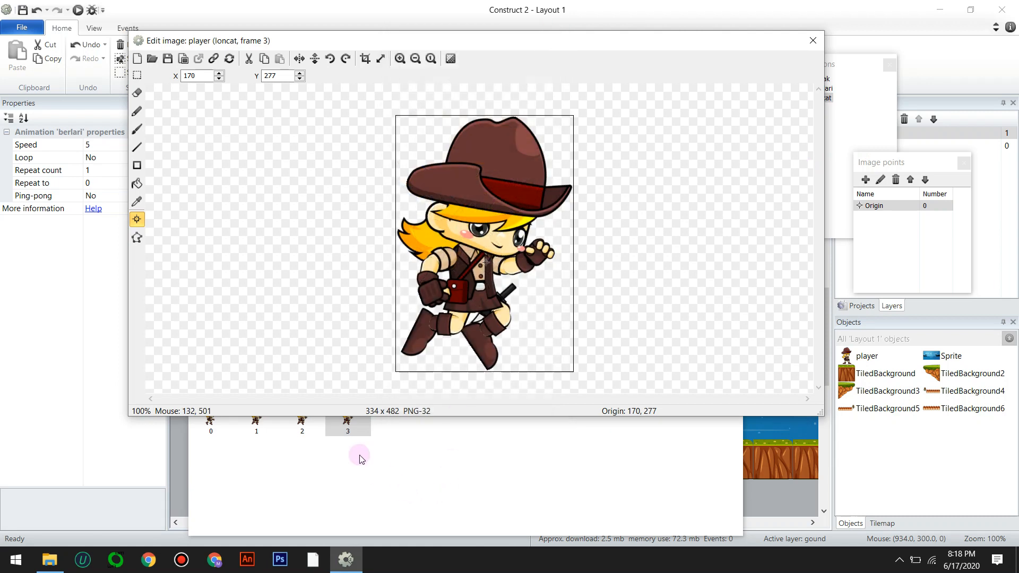
# Apply the bottom origin of loncat frame 2 to all animations and accept the replacement
pyautogui.click(303, 422)
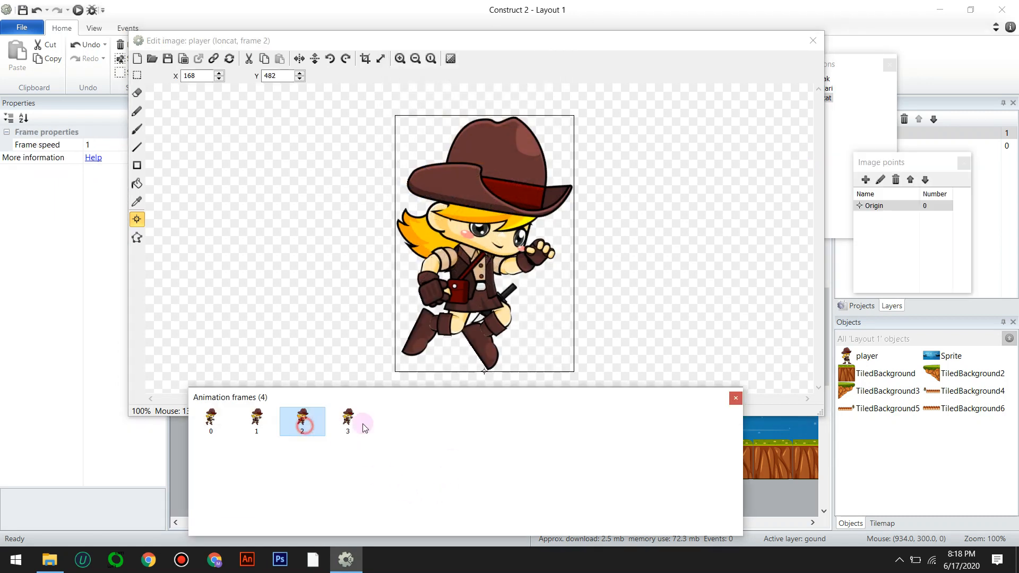
pyautogui.rightClick(912, 205)
pyautogui.click(924, 276)
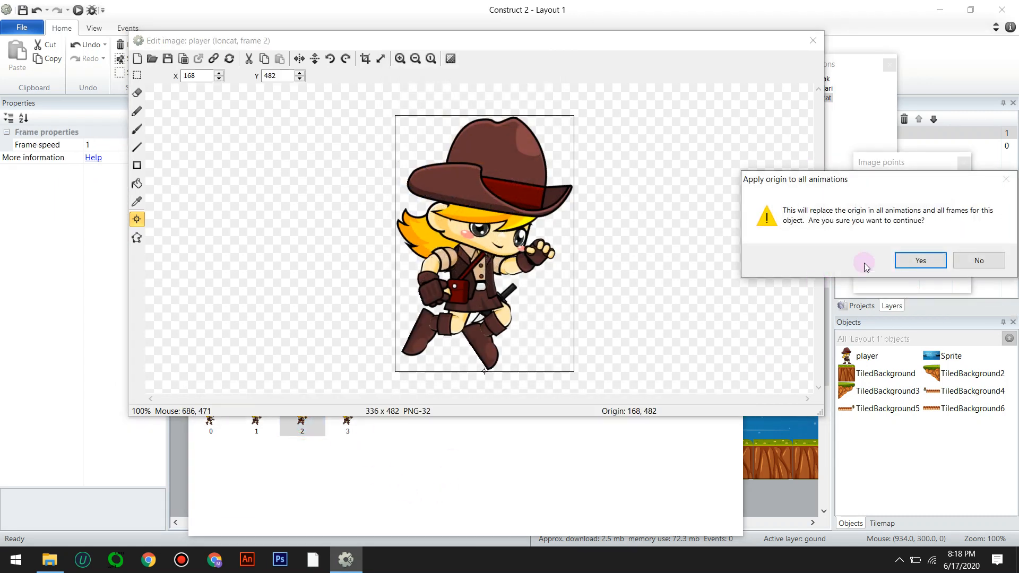
pyautogui.click(906, 257)
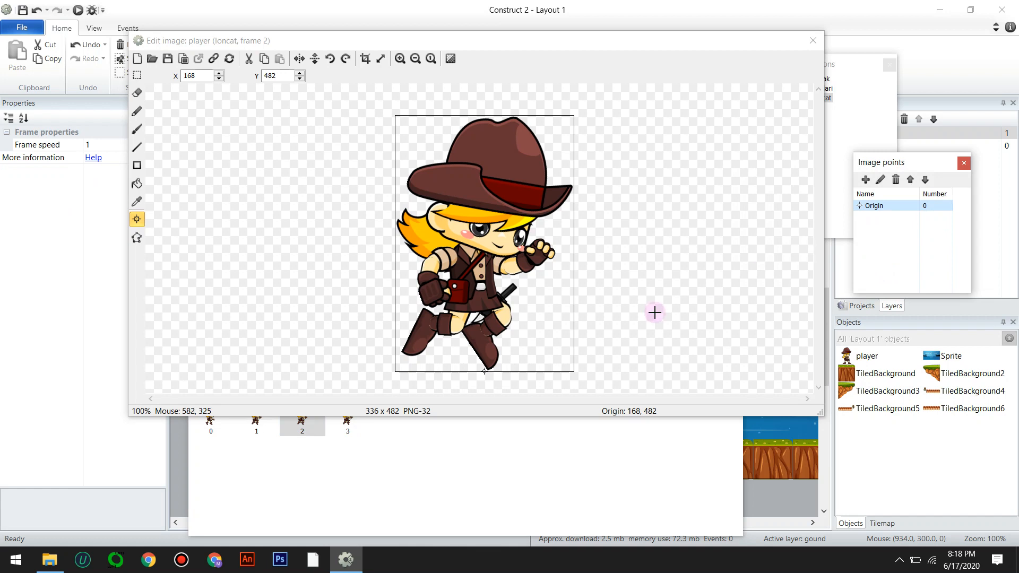
# Preview the loncat animation with its applied origin points and close the preview
pyautogui.click(828, 98)
pyautogui.rightClick(830, 98)
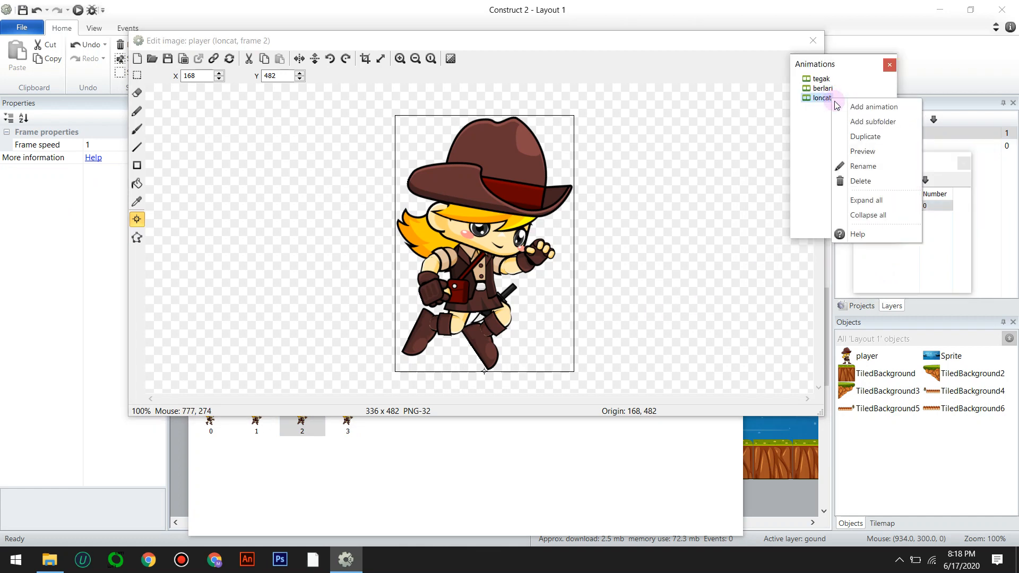
pyautogui.click(863, 152)
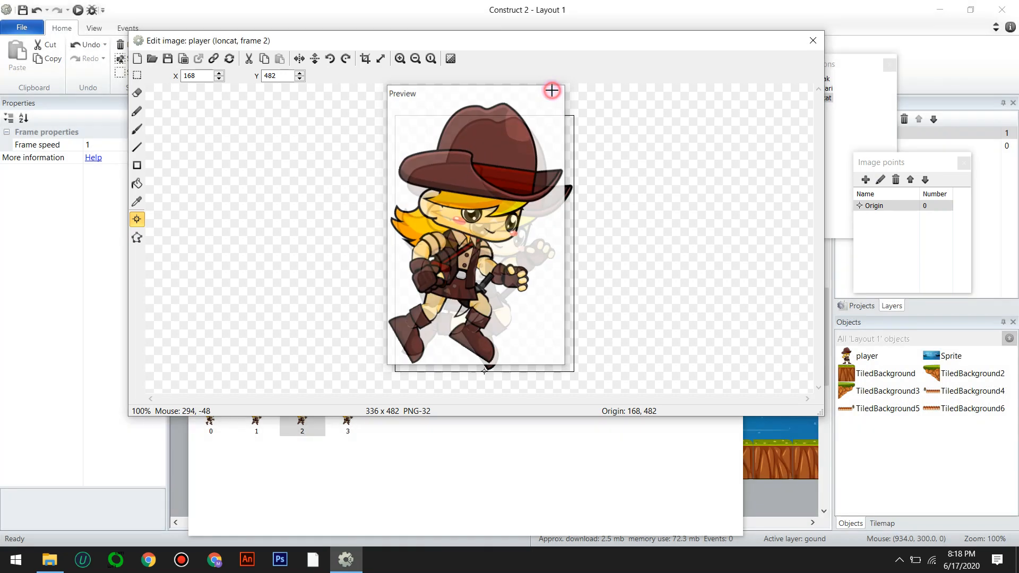
pyautogui.click(553, 92)
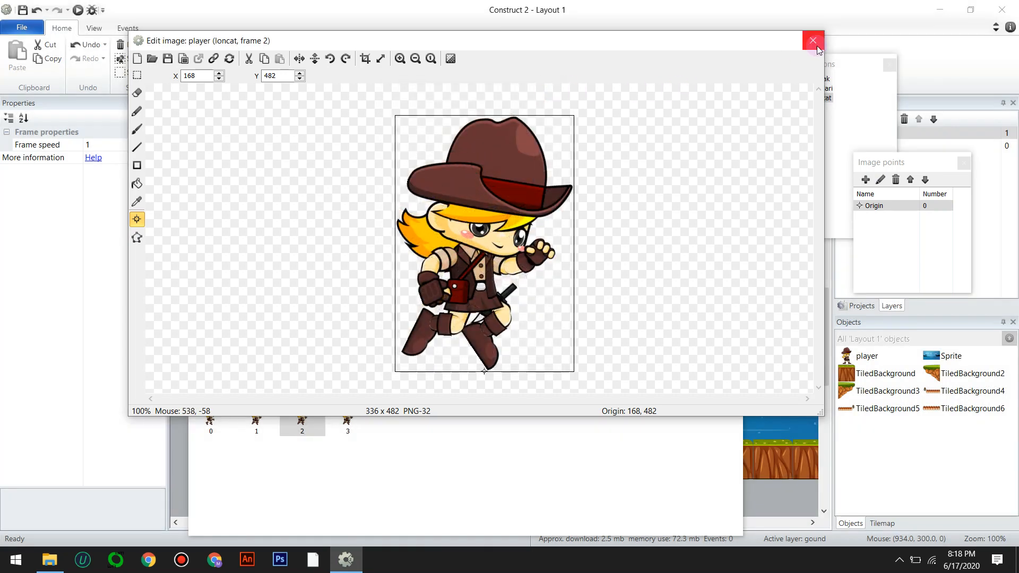
# Add a new animation named mati to the player sprite
pyautogui.click(854, 89)
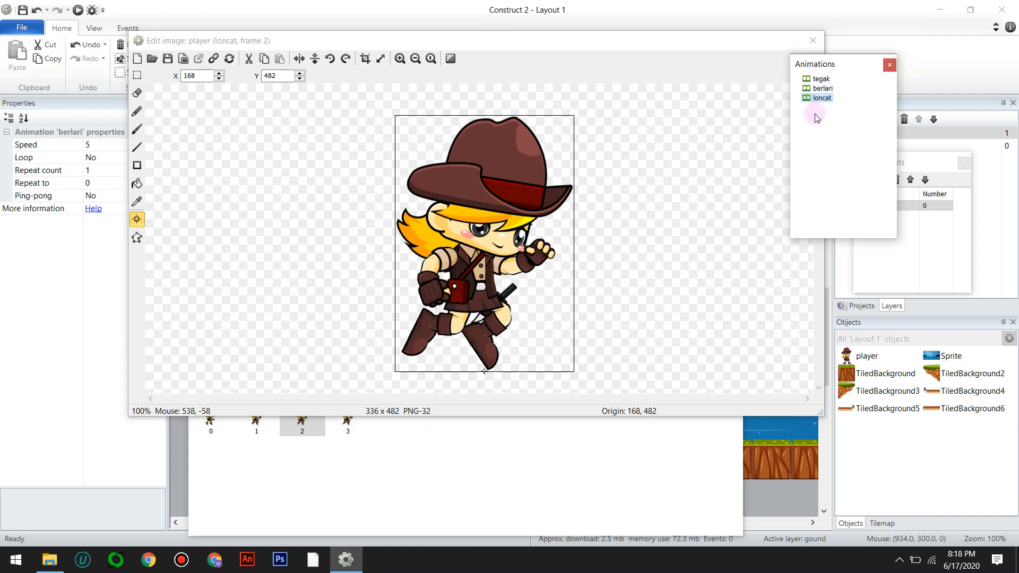
pyautogui.rightClick(812, 115)
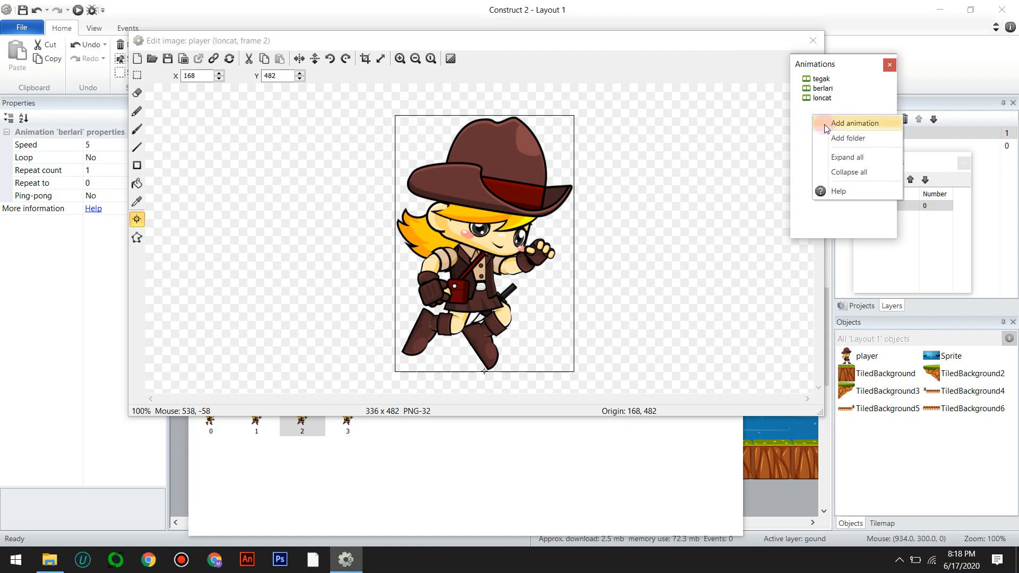
pyautogui.click(830, 128)
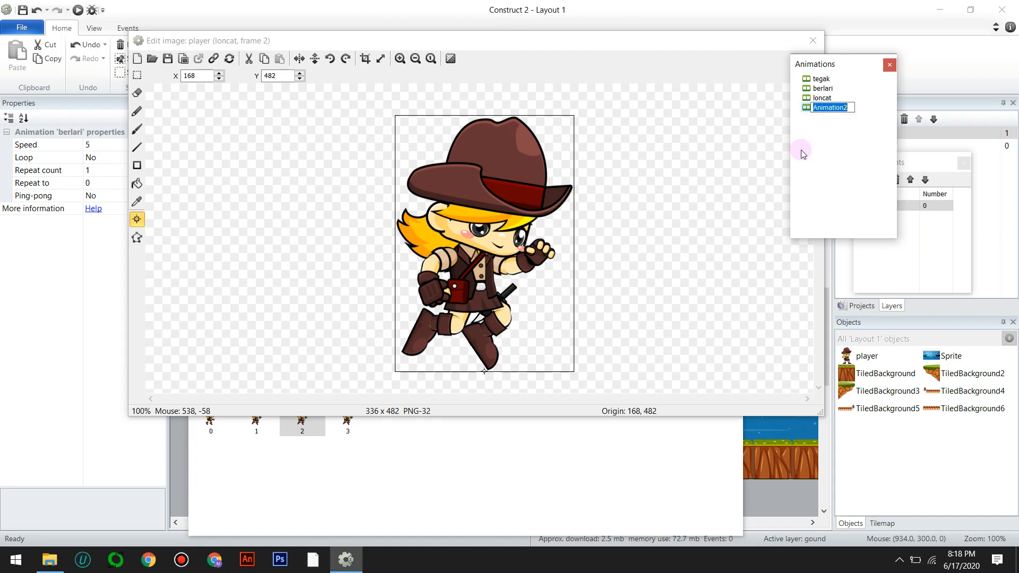
pyautogui.write('mati')
pyautogui.click(855, 114)
pyautogui.click(854, 70)
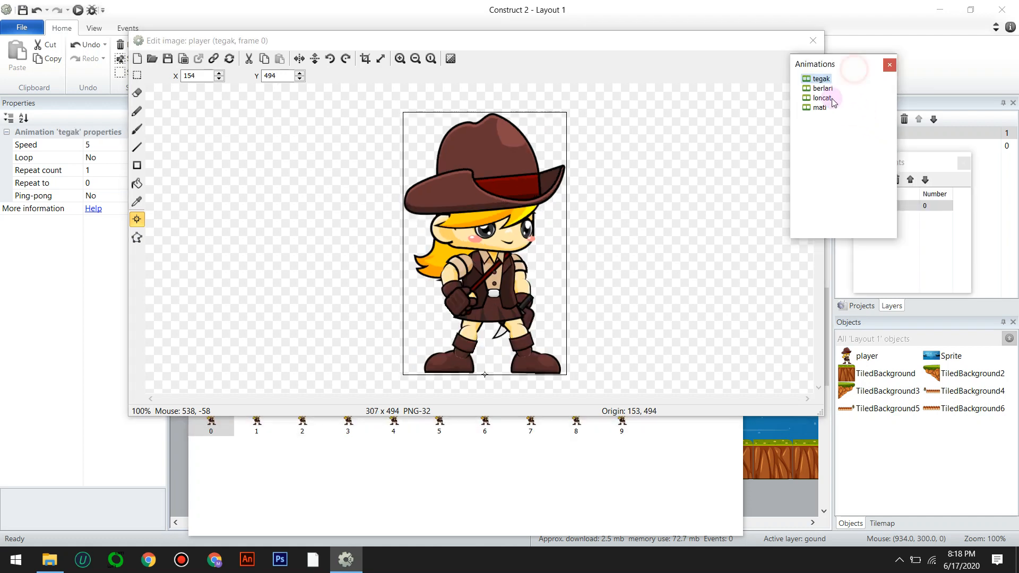
# Import 000.png to 009.png from the pemain/mati folder into the mati animation and delete the blank frame 0
pyautogui.click(823, 107)
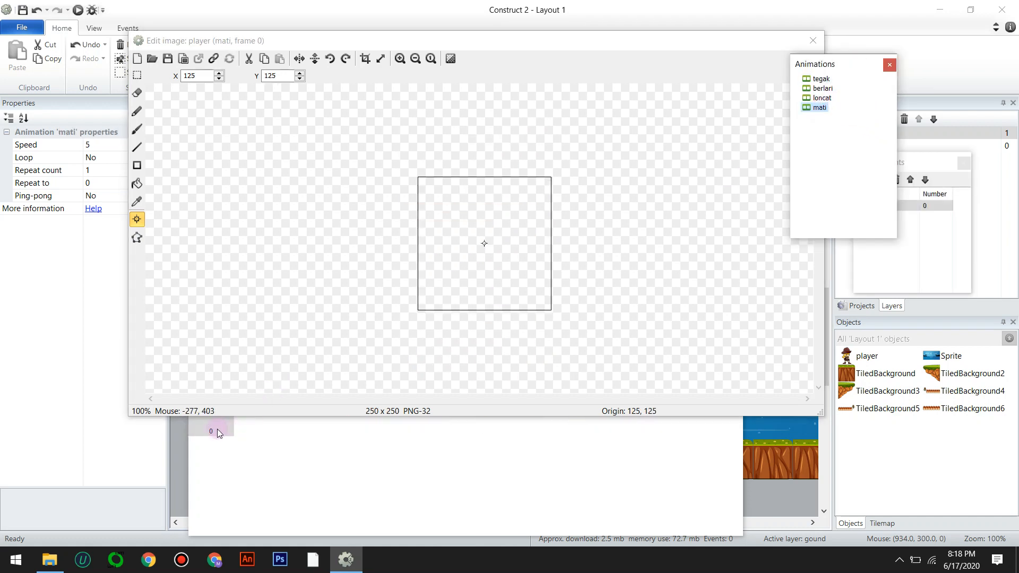
pyautogui.rightClick(241, 436)
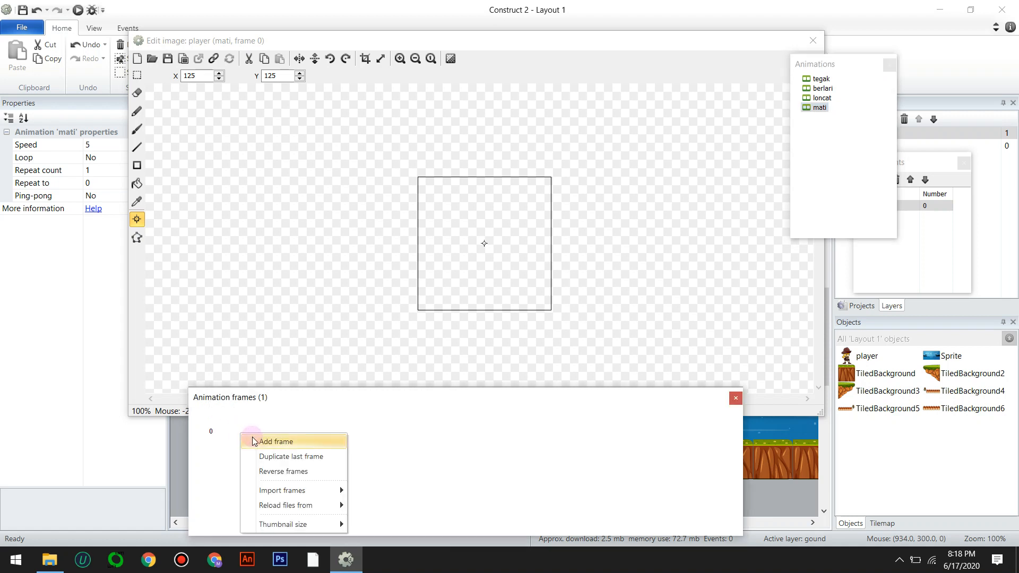
pyautogui.moveTo(285, 492)
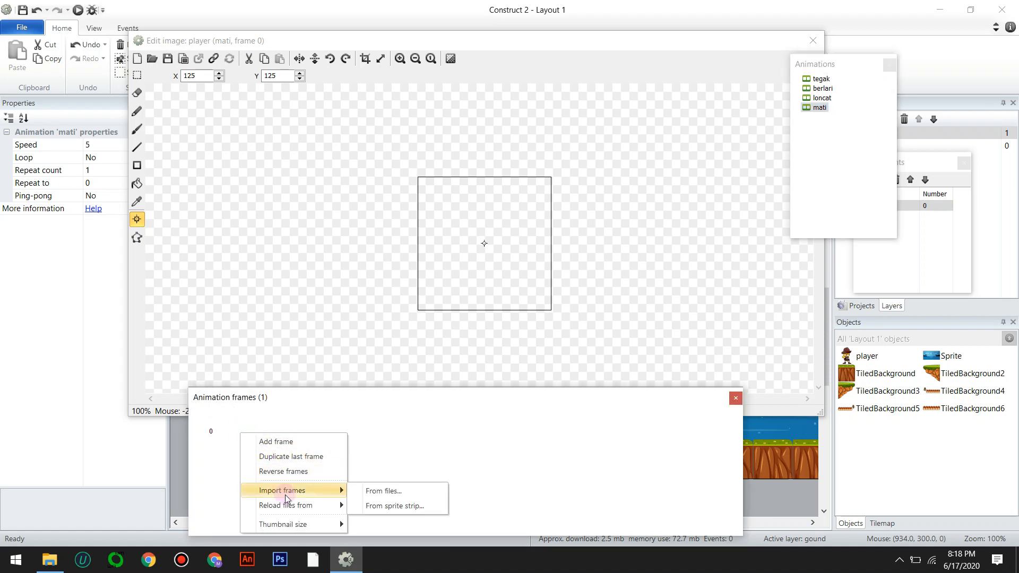
pyautogui.click(383, 492)
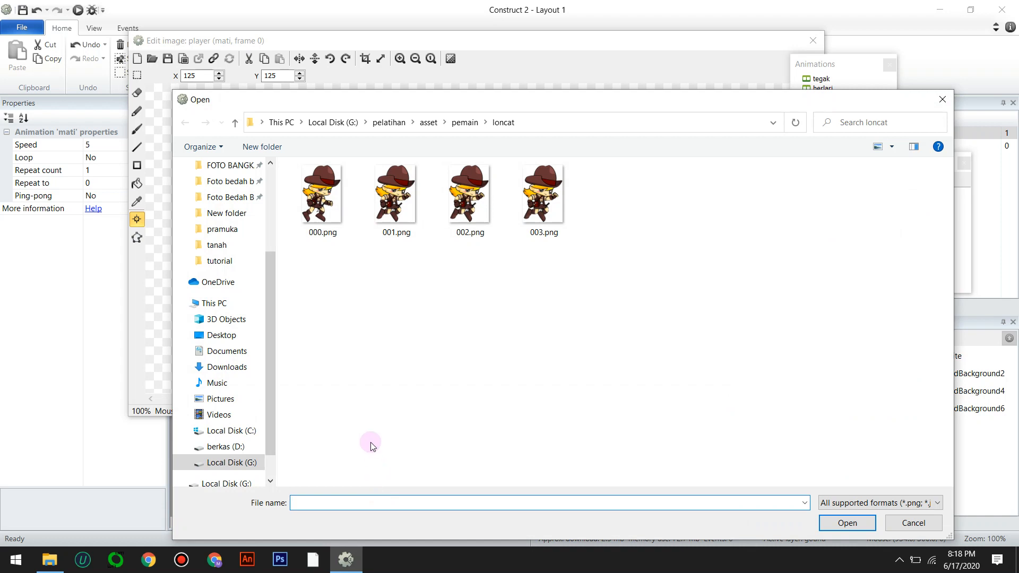
pyautogui.click(465, 123)
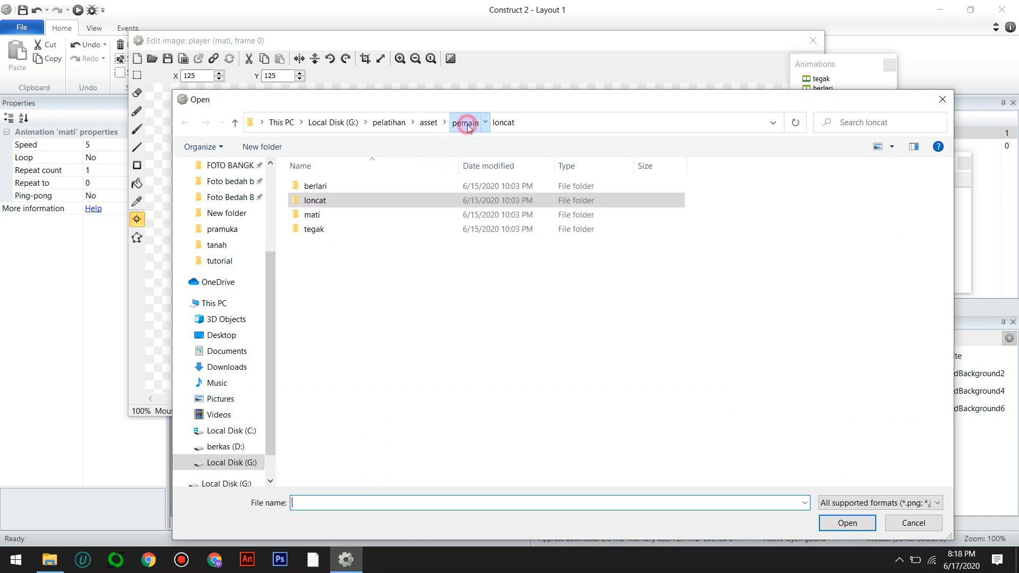
pyautogui.doubleClick(395, 214)
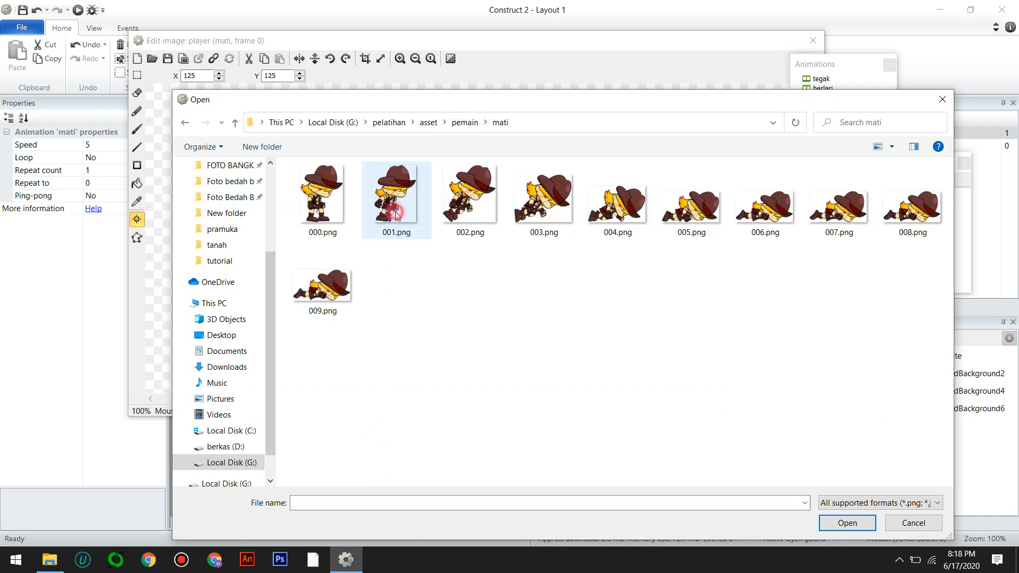
pyautogui.click(327, 207)
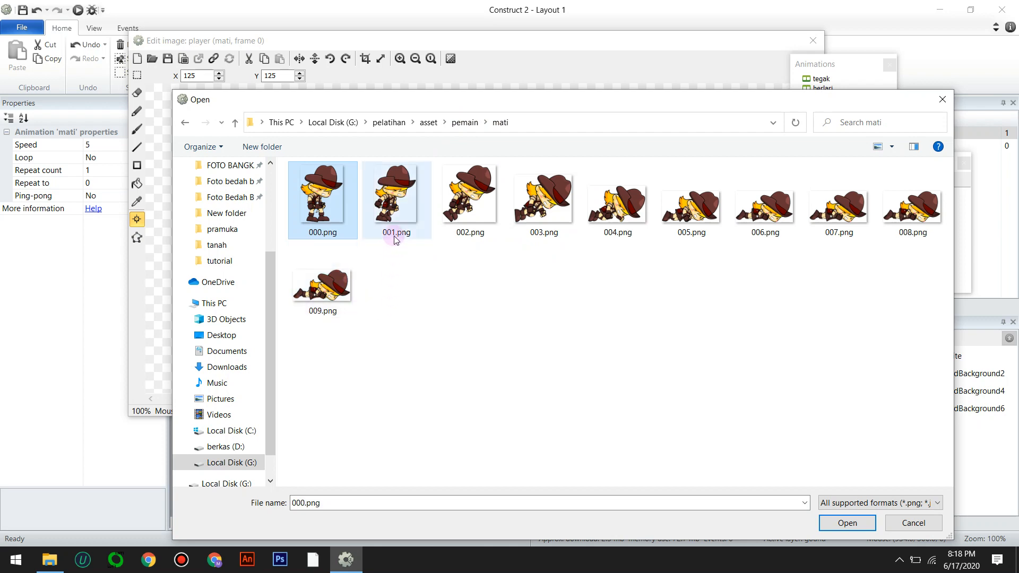
pyautogui.hotkey('ctrl', 'a')
pyautogui.click(847, 523)
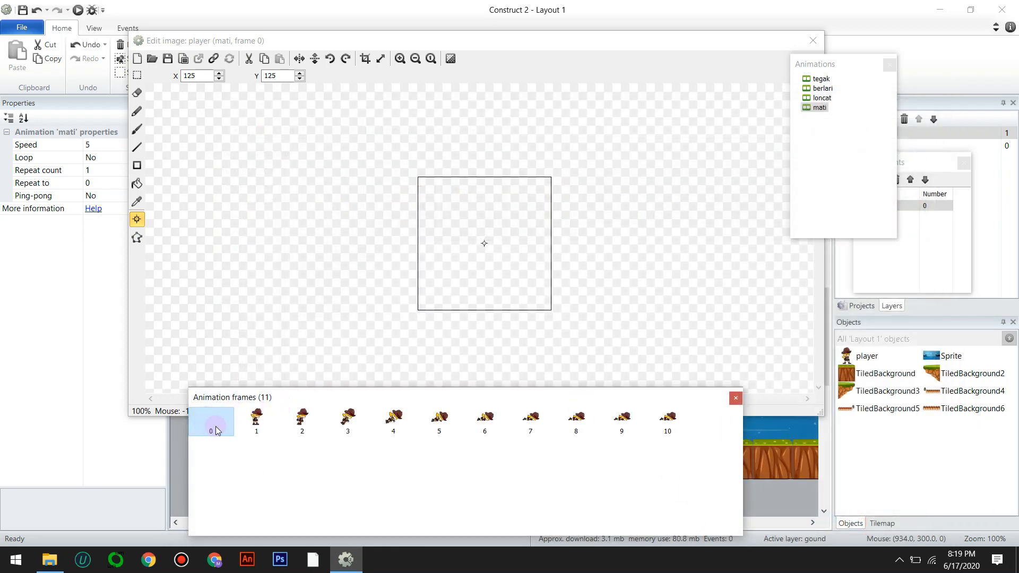
pyautogui.rightClick(215, 427)
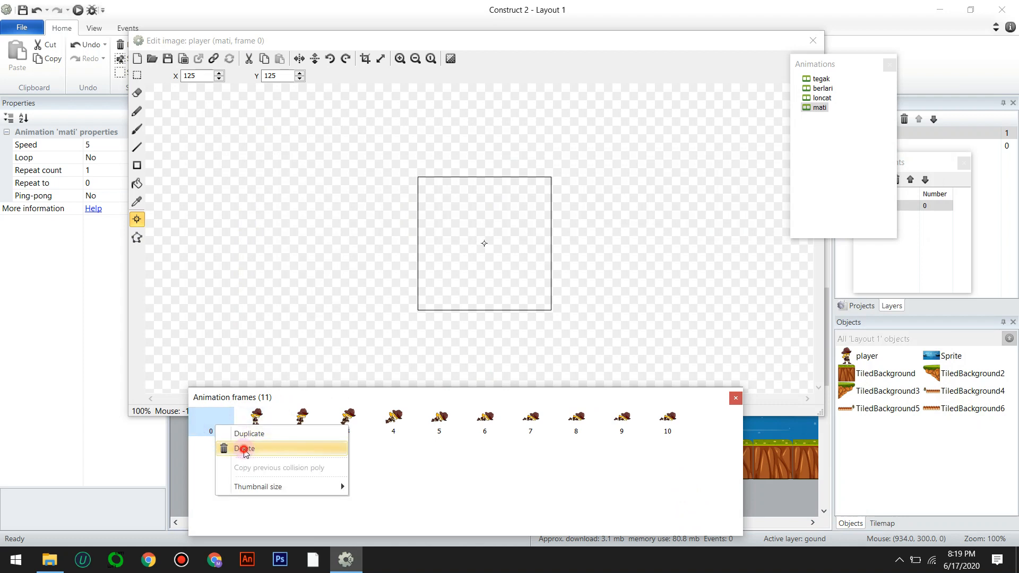
pyautogui.click(241, 449)
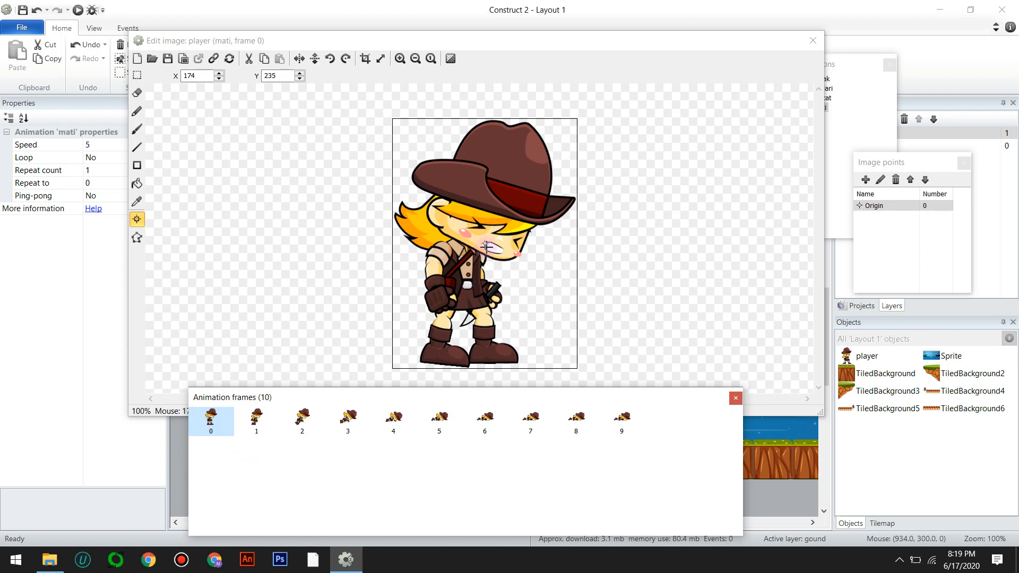
# Set the Y coordinate of the origin point in mati frame 0 to 0
pyautogui.click(892, 209)
pyautogui.click(913, 207)
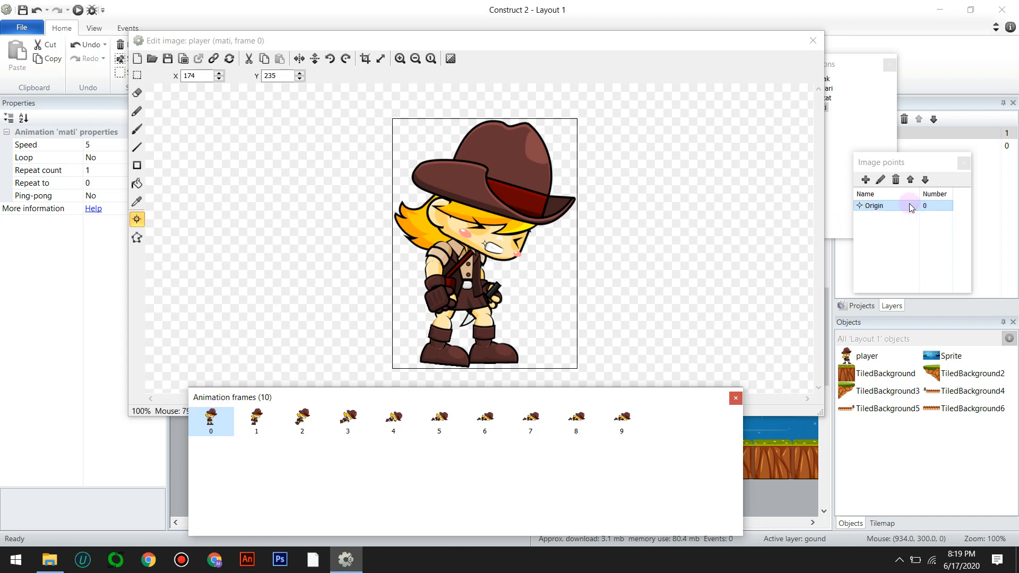
pyautogui.doubleClick(272, 75)
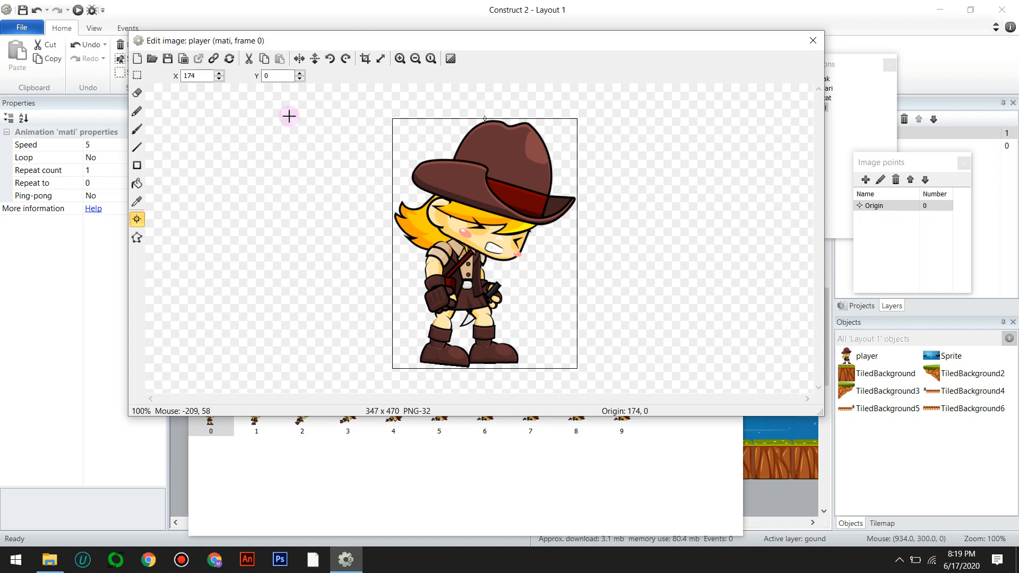
pyautogui.doubleClick(276, 76)
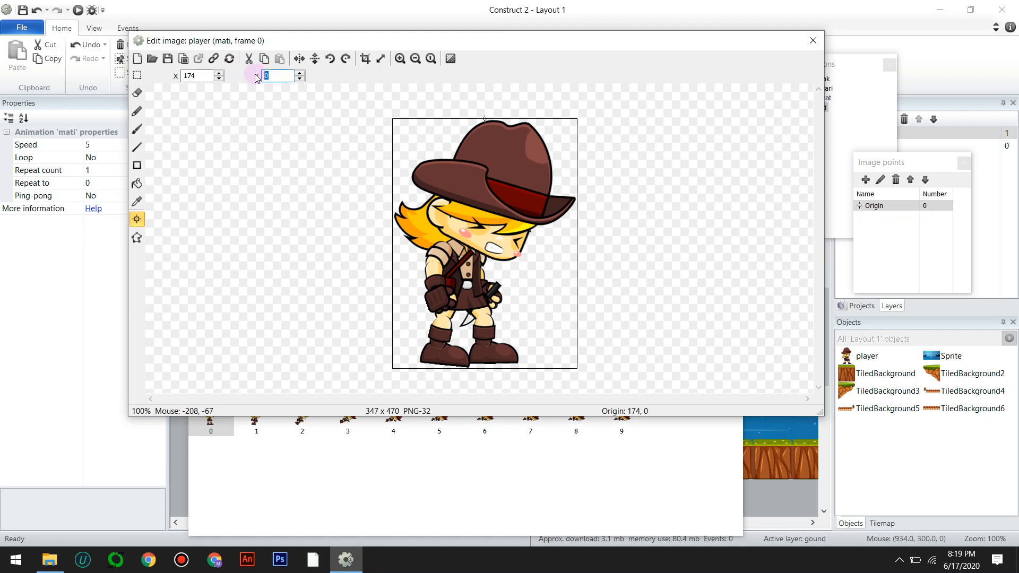
pyautogui.click(484, 117)
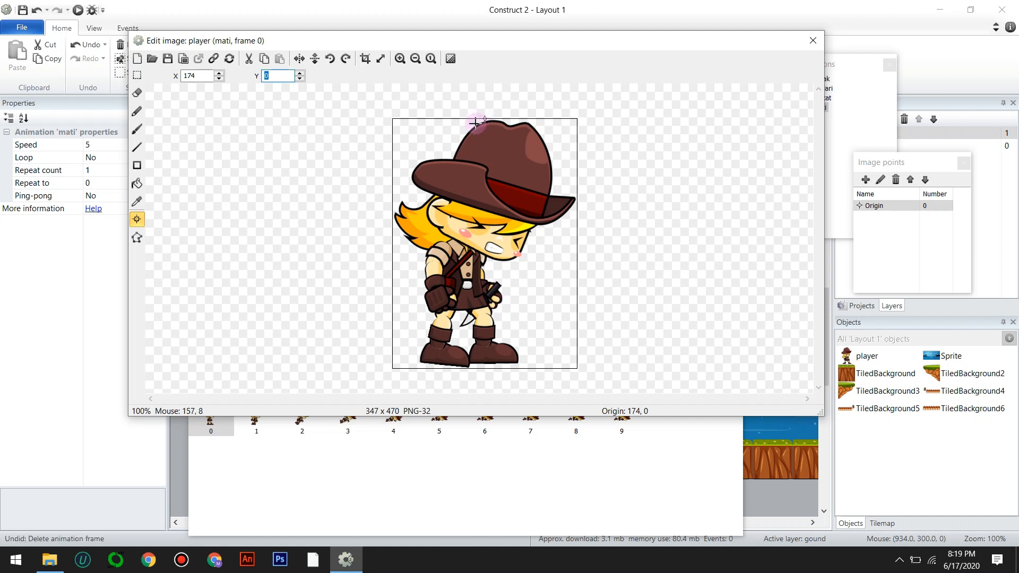
# Undo the deletion of the blank first frame in the mati animation
pyautogui.hotkey('ctrl', 'z')
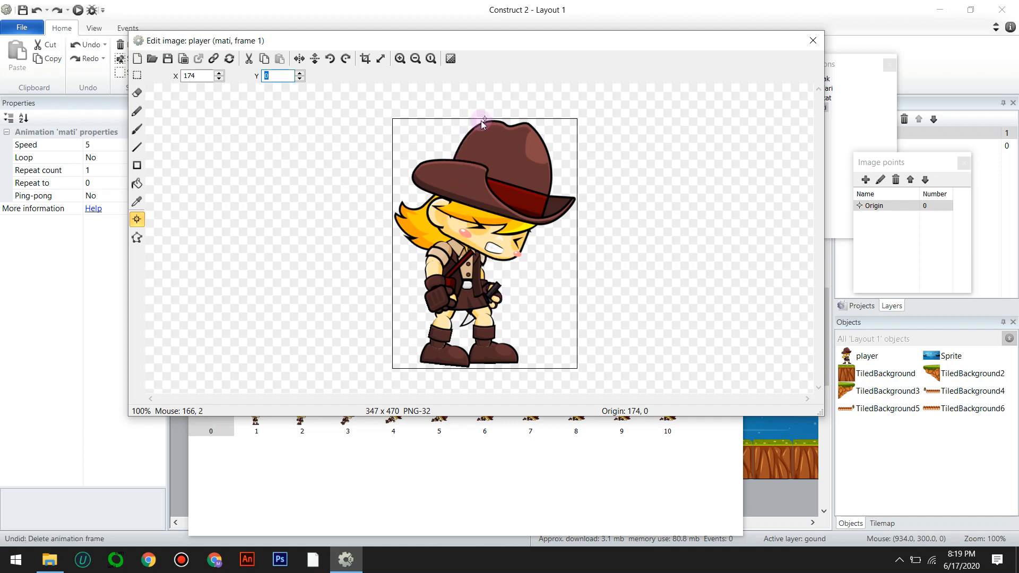
pyautogui.hotkey('ctrl', 'z')
pyautogui.click(579, 308)
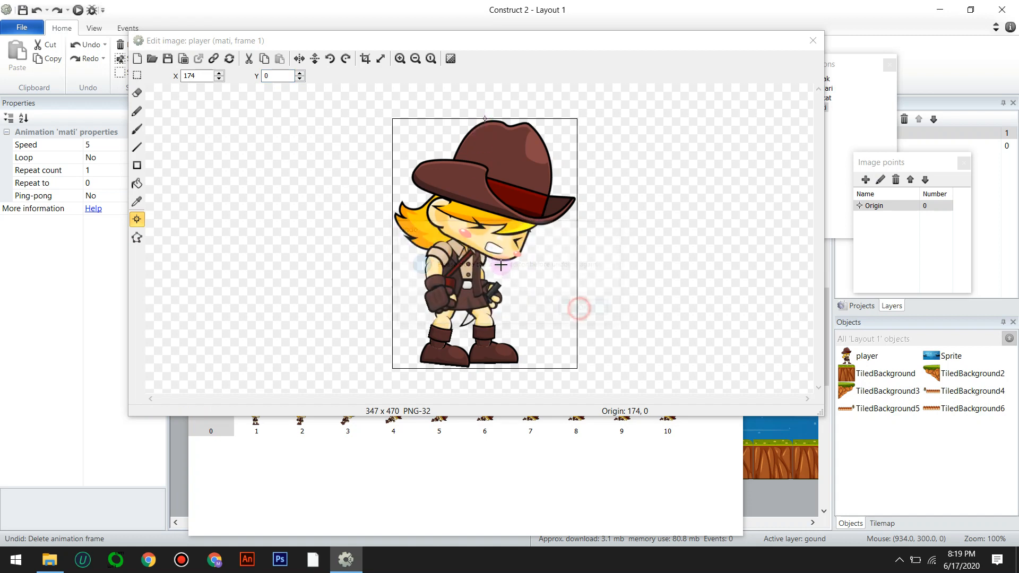
pyautogui.rightClick(225, 431)
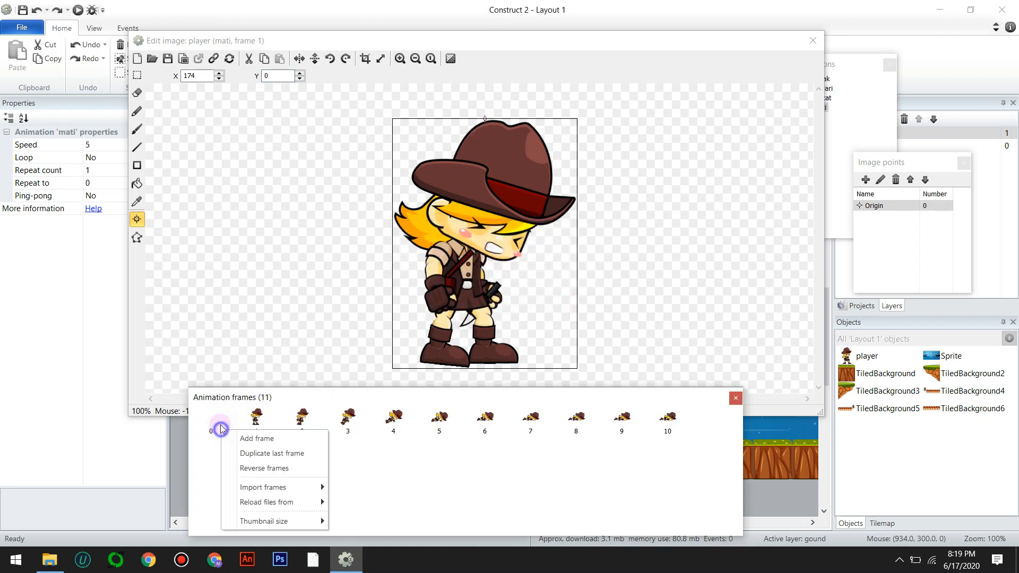
pyautogui.click(254, 453)
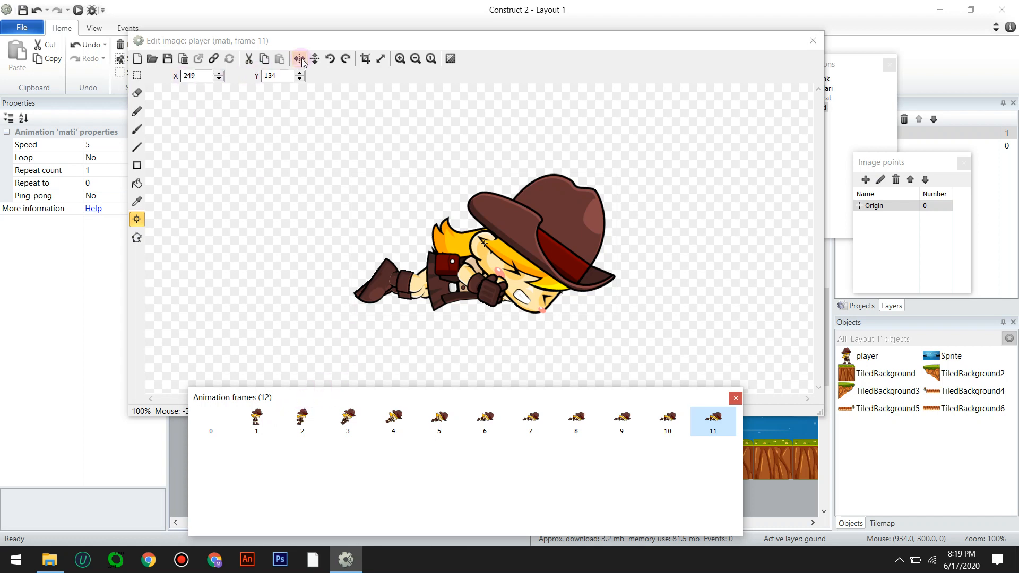
pyautogui.rightClick(728, 424)
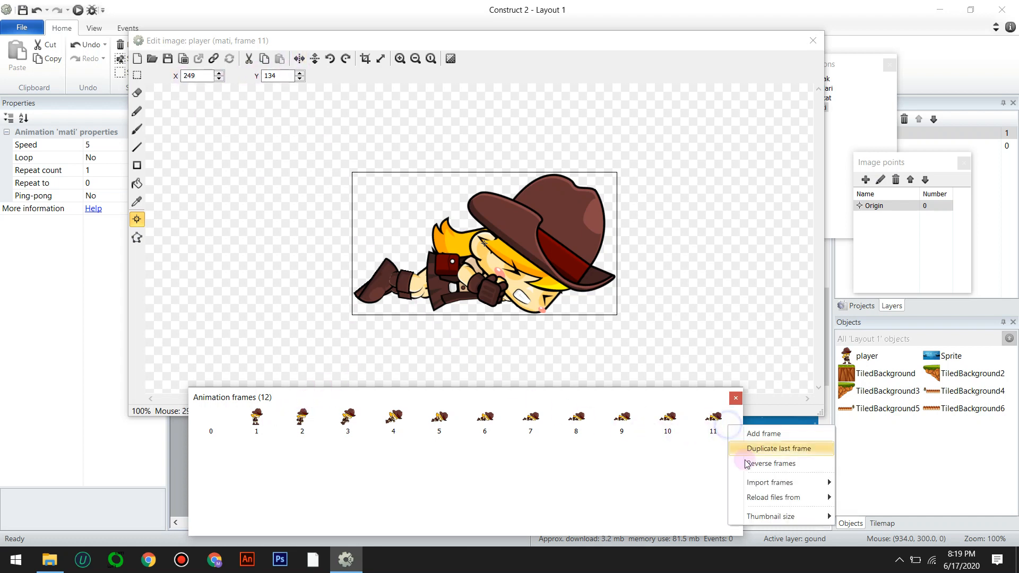
pyautogui.moveTo(758, 488)
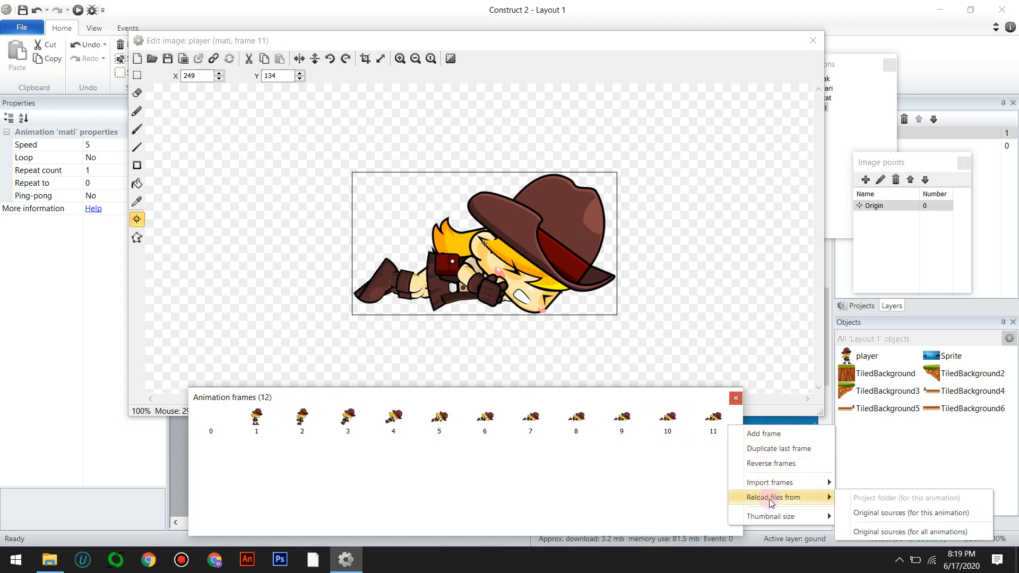
pyautogui.click(707, 426)
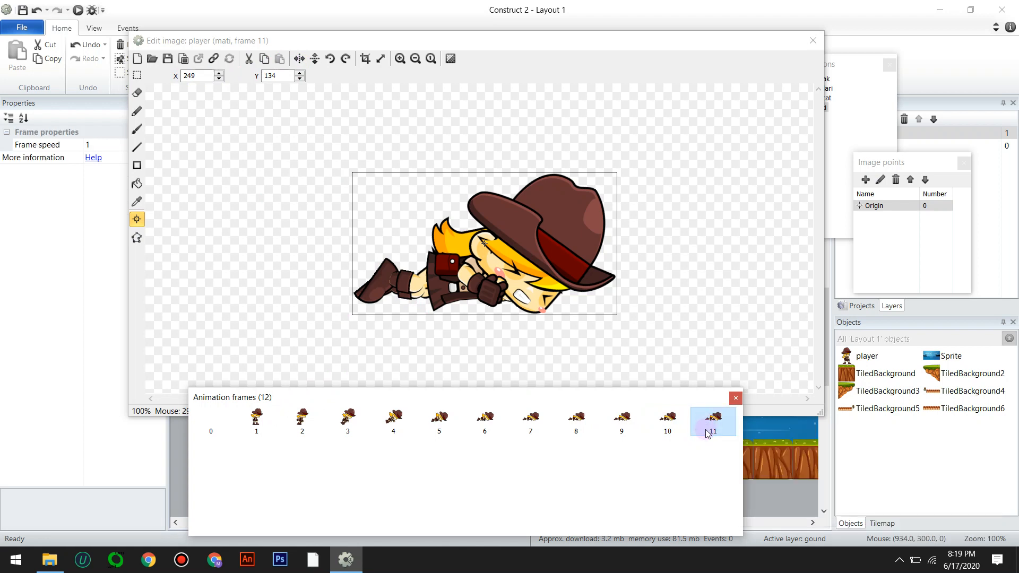
pyautogui.press('Delete')
# Delete the blank frame 0 from the mati animation
pyautogui.click(209, 422)
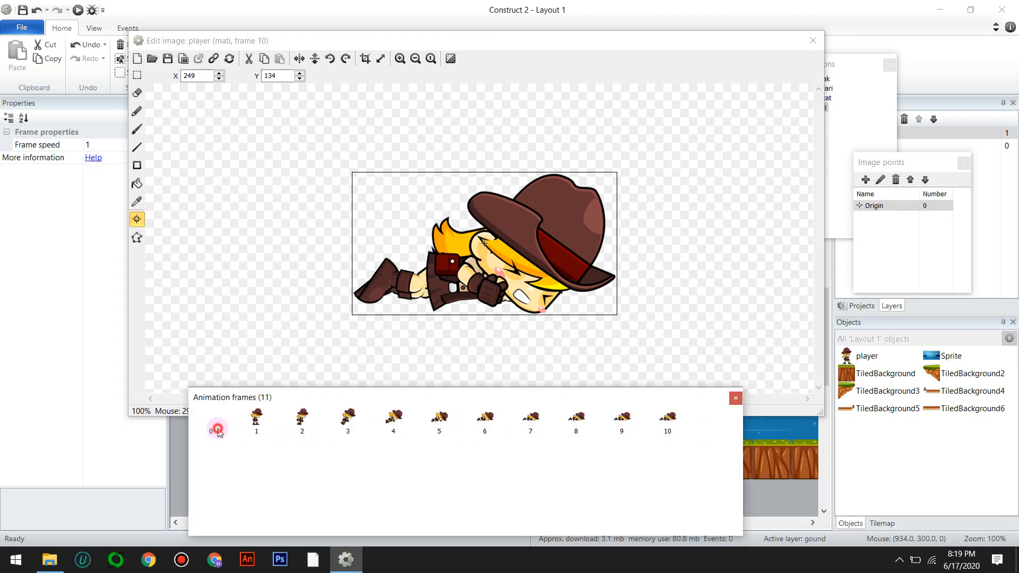
pyautogui.press('Delete')
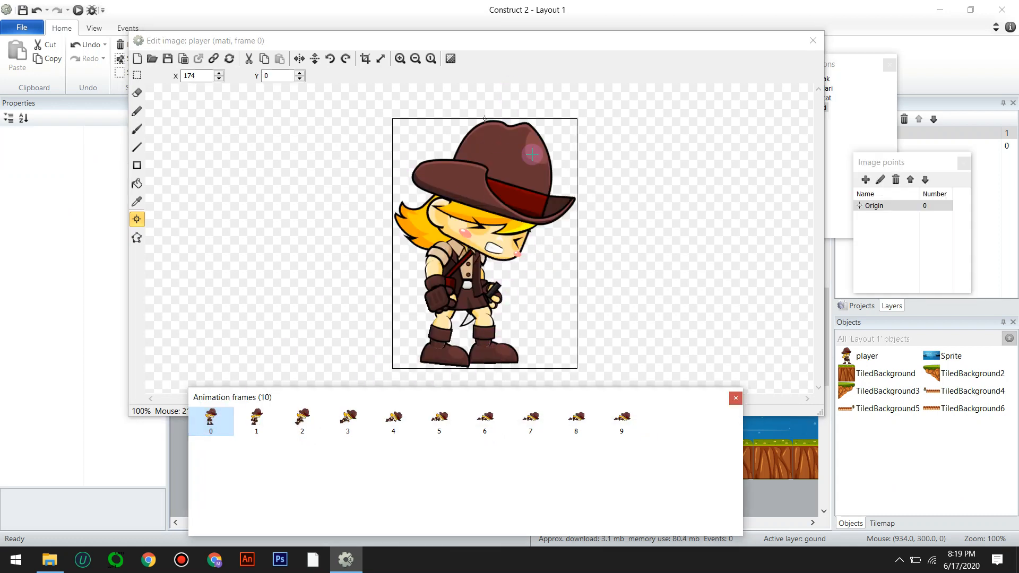
# Quick assign the origin point of mati frame 0 to Bottom
pyautogui.click(283, 77)
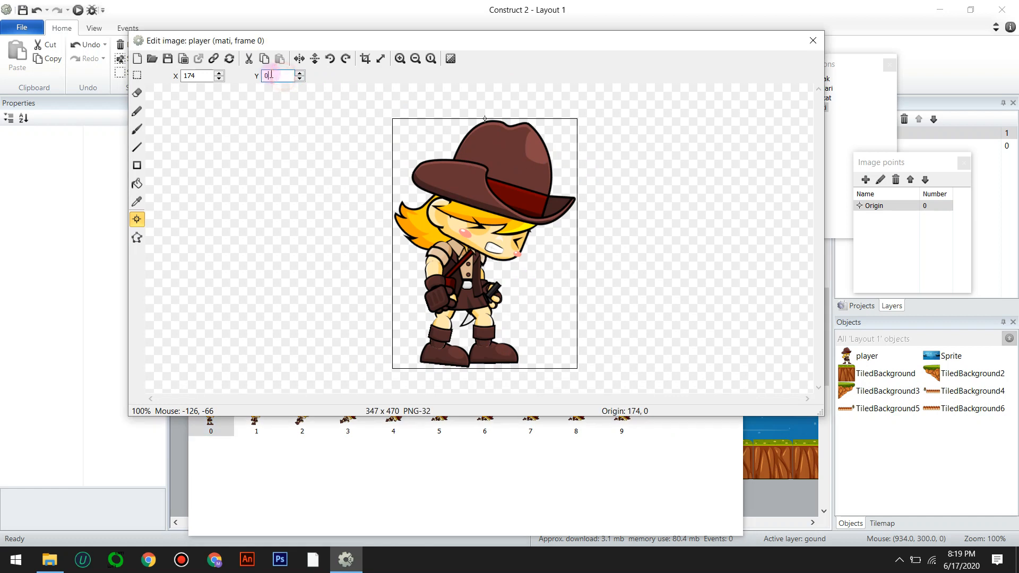
pyautogui.click(299, 74)
pyautogui.click(873, 206)
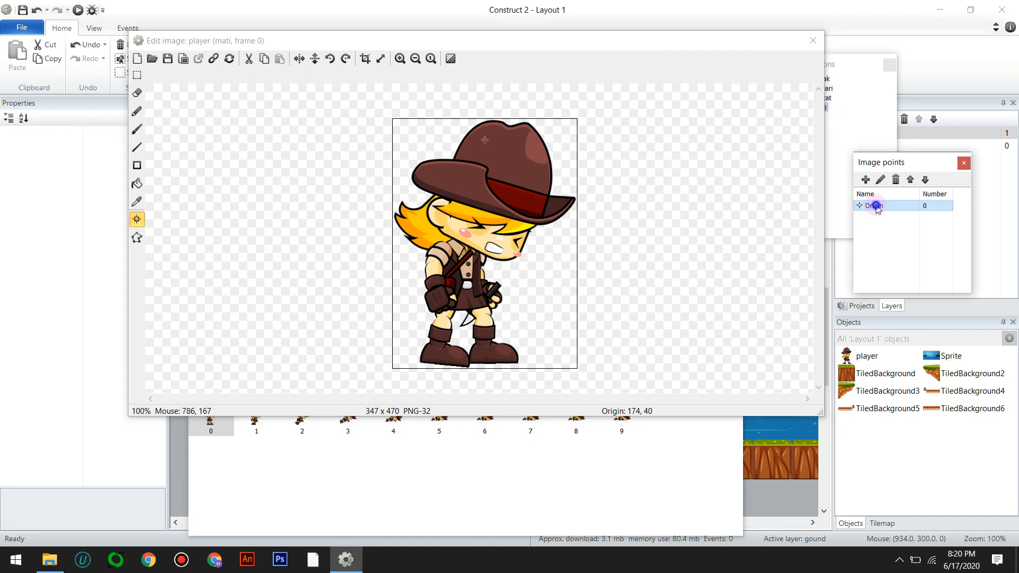
pyautogui.rightClick(876, 207)
pyautogui.moveTo(925, 294)
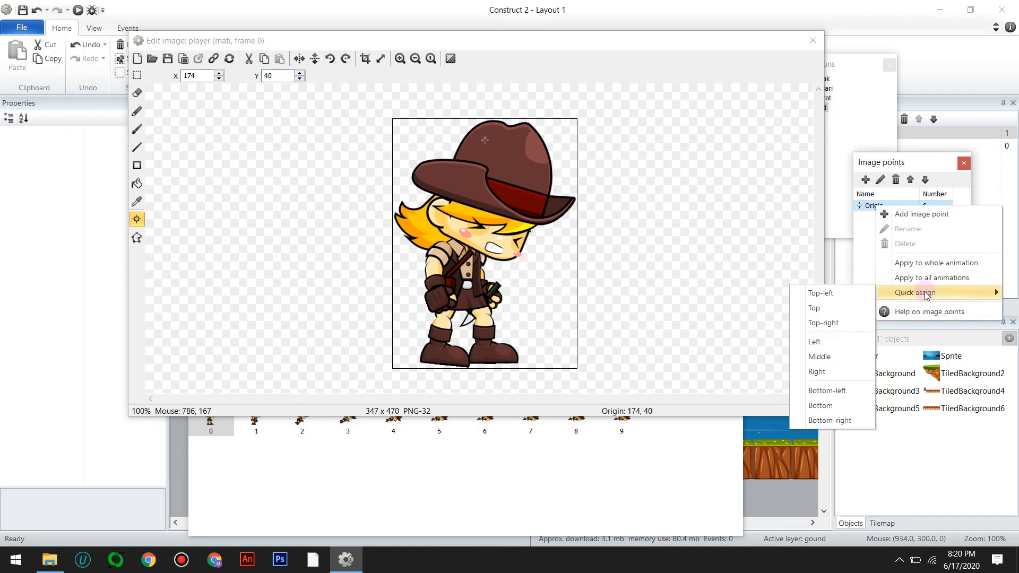
pyautogui.click(819, 405)
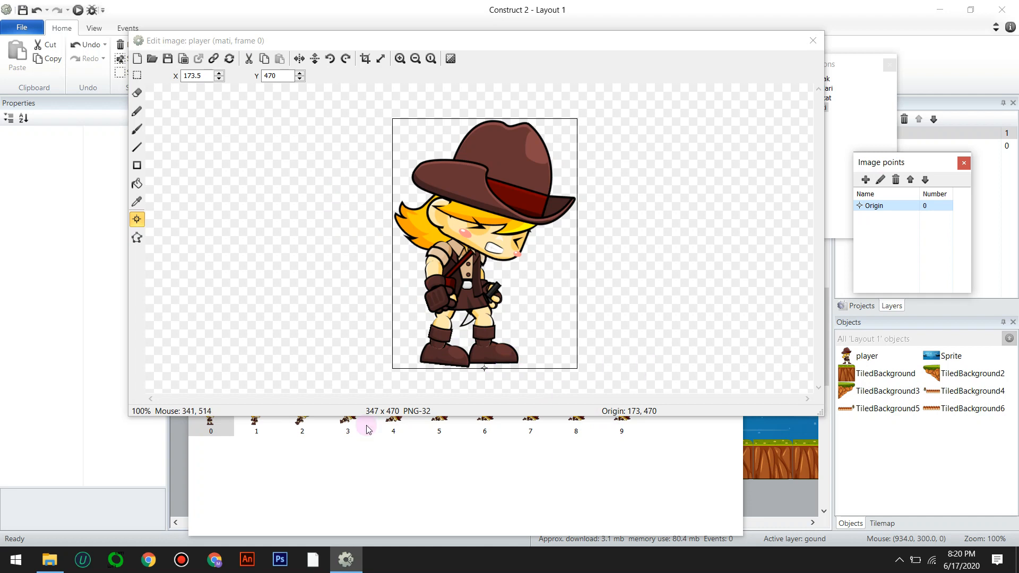
# Apply the bottom origin point of mati frame 0 to the animation's other frames and check it on frames 1 to 5
pyautogui.rightClick(879, 207)
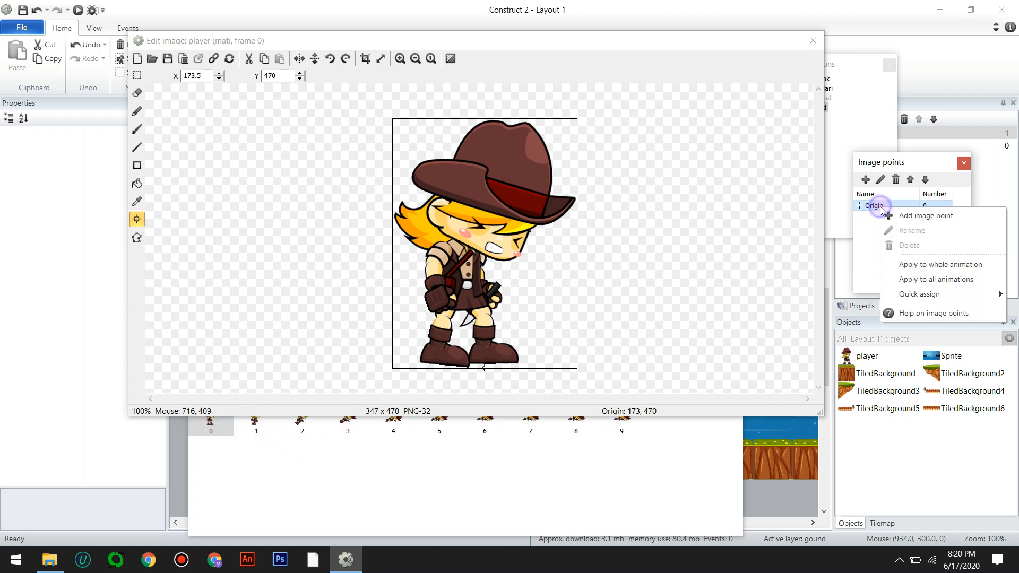
pyautogui.click(949, 284)
pyautogui.click(903, 257)
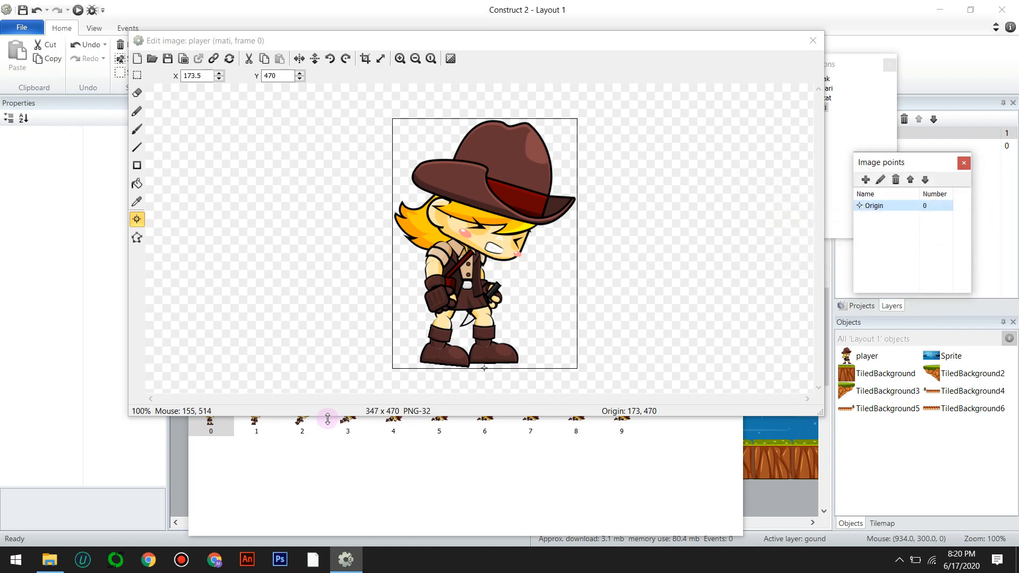
pyautogui.click(254, 425)
pyautogui.click(300, 419)
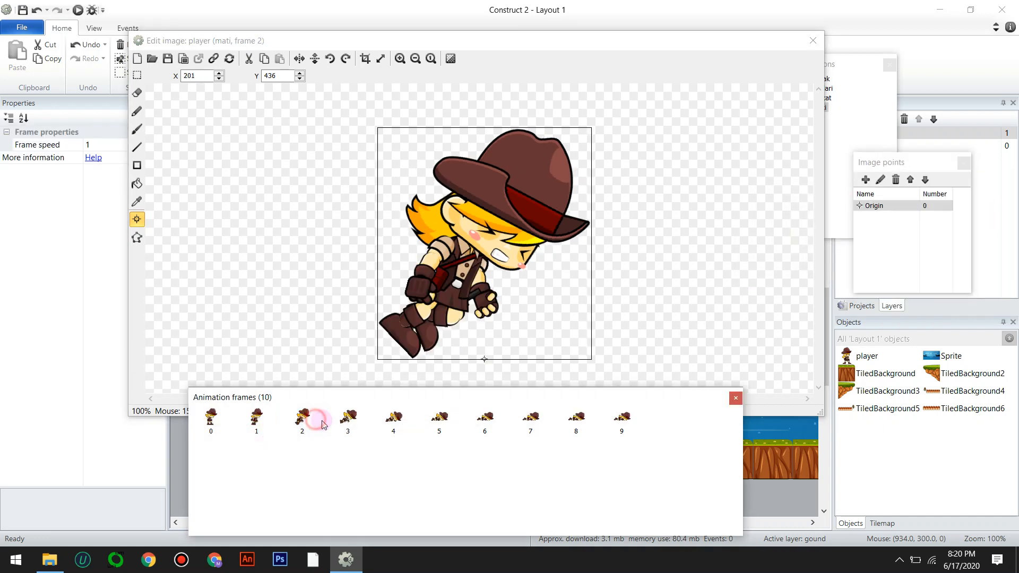
pyautogui.click(350, 420)
pyautogui.click(391, 421)
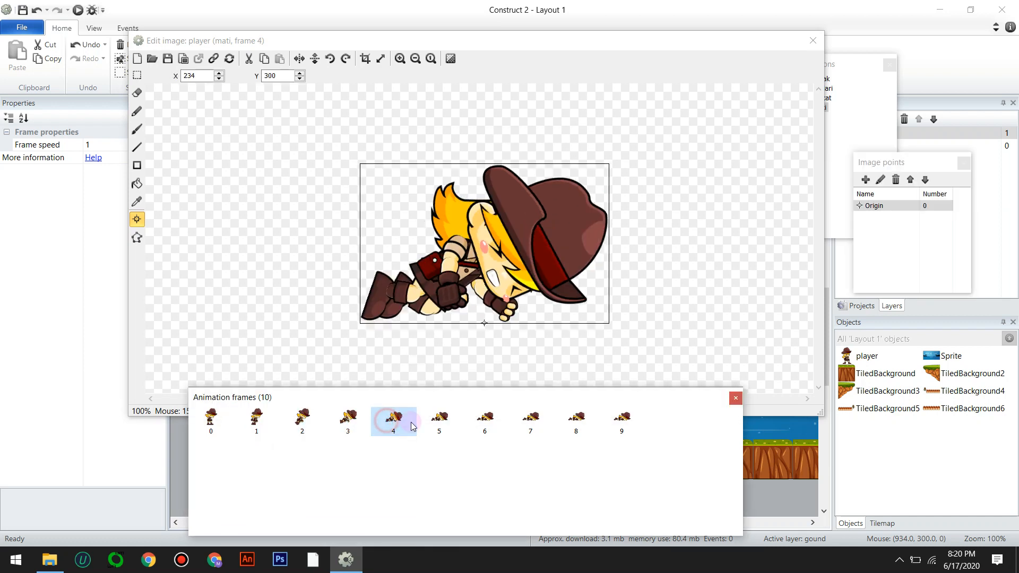
pyautogui.click(441, 420)
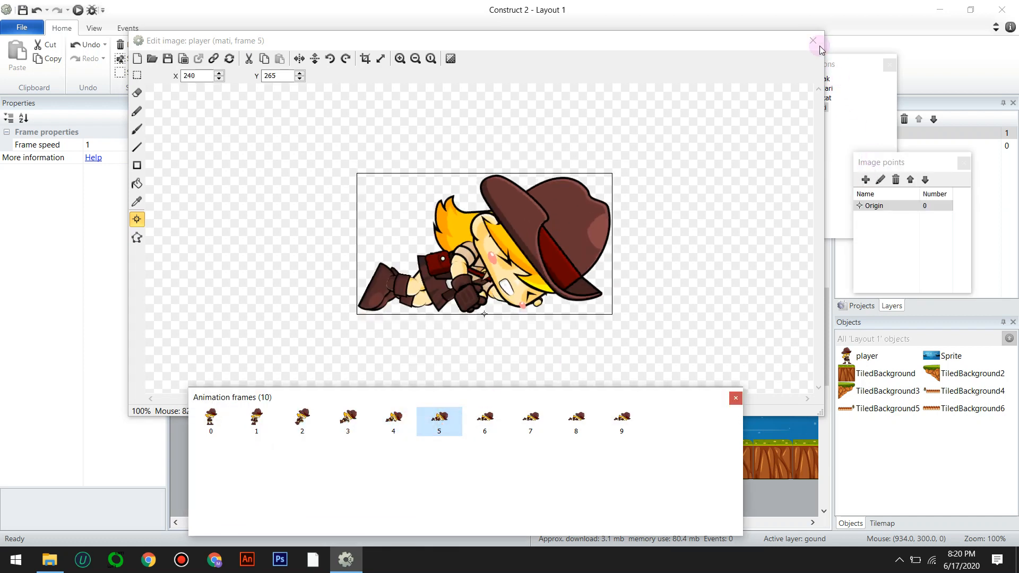
# Close the image editor and move the player sprite just above the first ground tiles, at position 81, 854
pyautogui.click(816, 43)
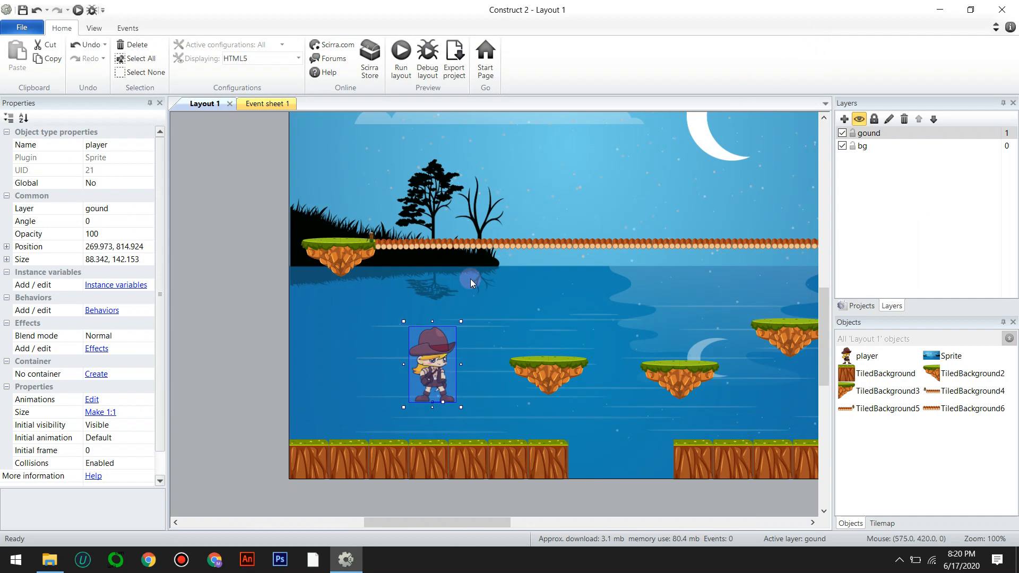
pyautogui.moveTo(418, 341); pyautogui.dragTo(340, 370)
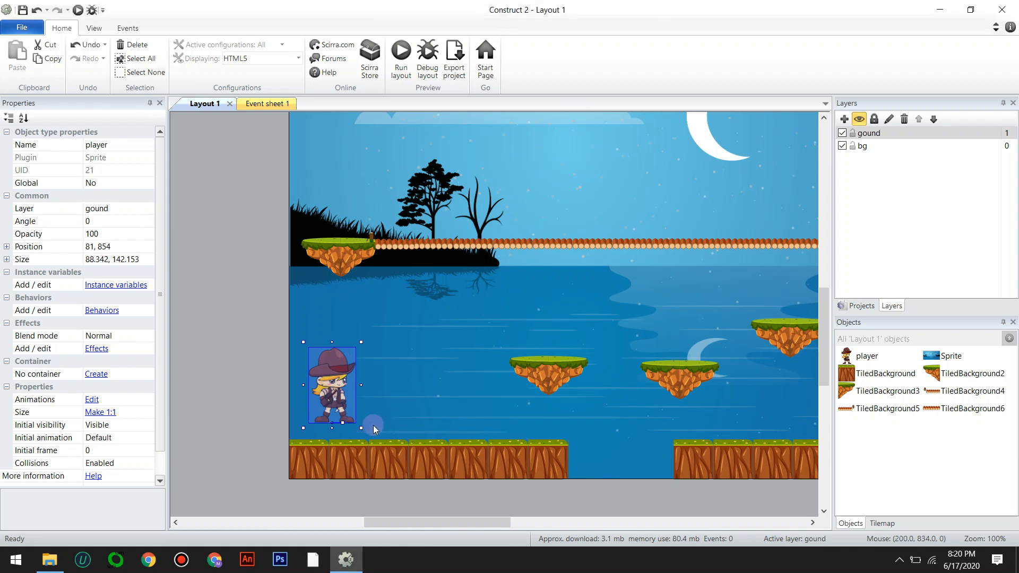
pyautogui.moveTo(595, 6)
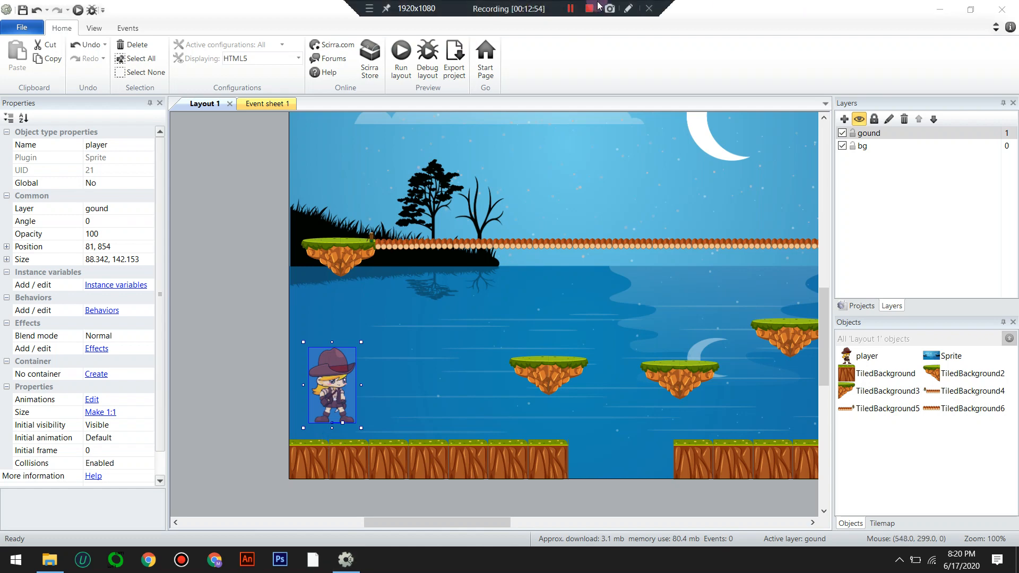